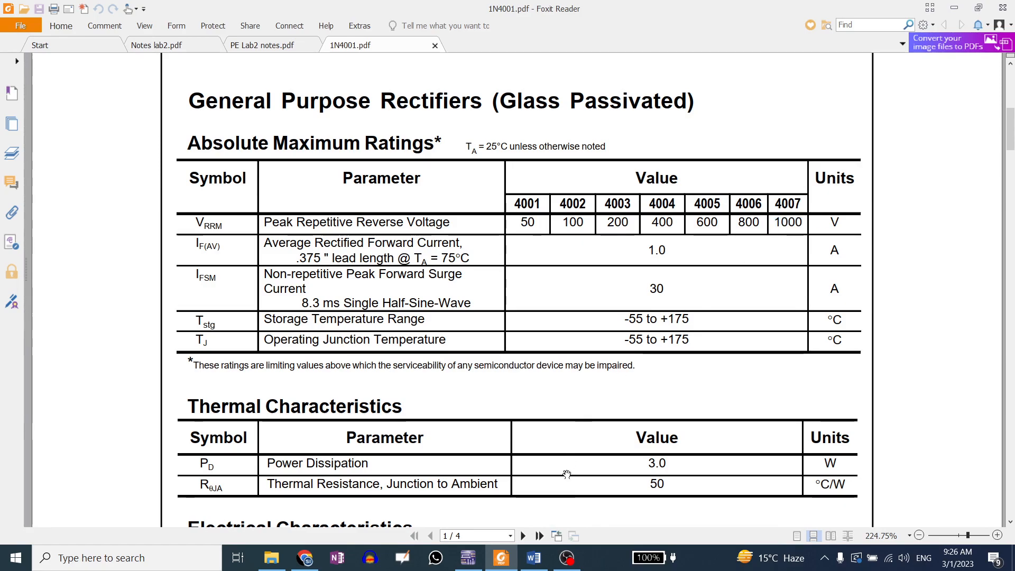
Review the 1N4001 datasheet's absolute maximum ratings, thermal and electrical characteristics
{"action": "left_click", "coordinate": [467, 557]}
{"action": "double_click", "coordinate": [608, 167]}
{"action": "left_click", "coordinate": [501, 557]}
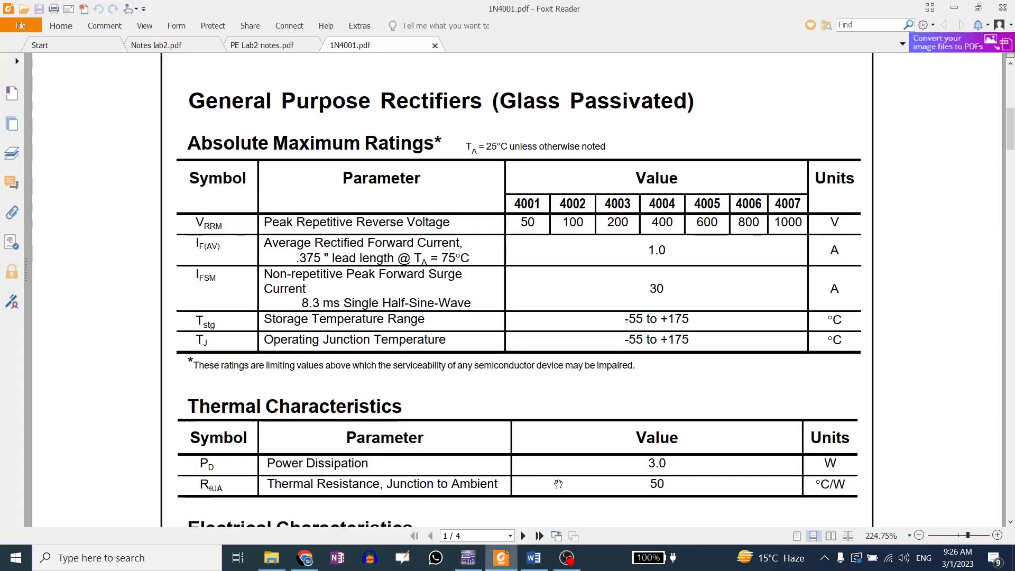
{"action": "scroll", "coordinate": [592, 402], "scroll_direction": "down", "scroll_amount": 5}
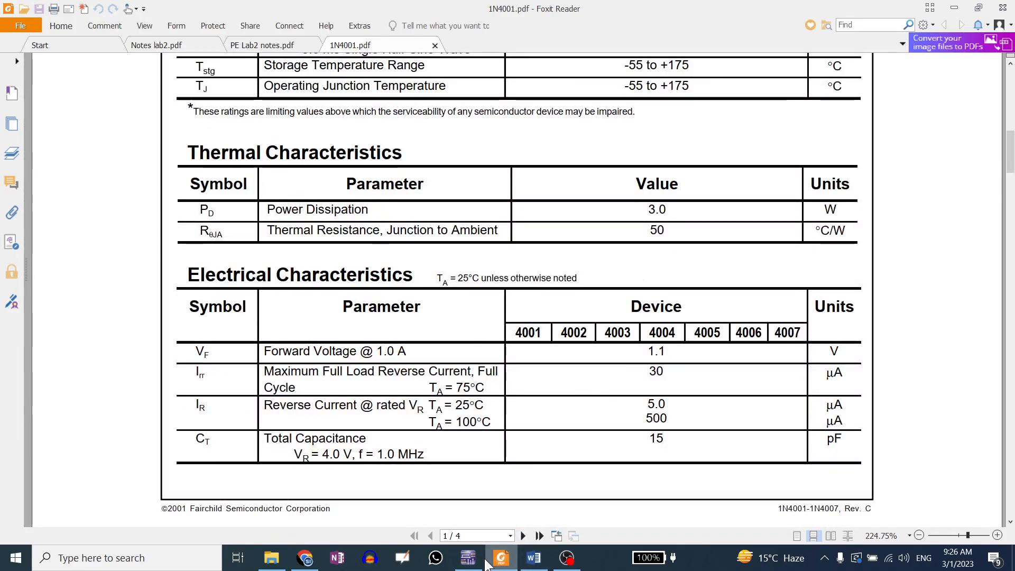
Switch to the DC sweep grapher and zoom into the knee of the 1N4001 reverse breakdown curve
{"action": "left_click", "coordinate": [467, 558]}
{"action": "left_click", "coordinate": [604, 167]}
{"action": "left_click_drag", "start_coordinate": [609, 185], "coordinate": [560, 201]}
{"action": "left_click", "coordinate": [621, 467]}
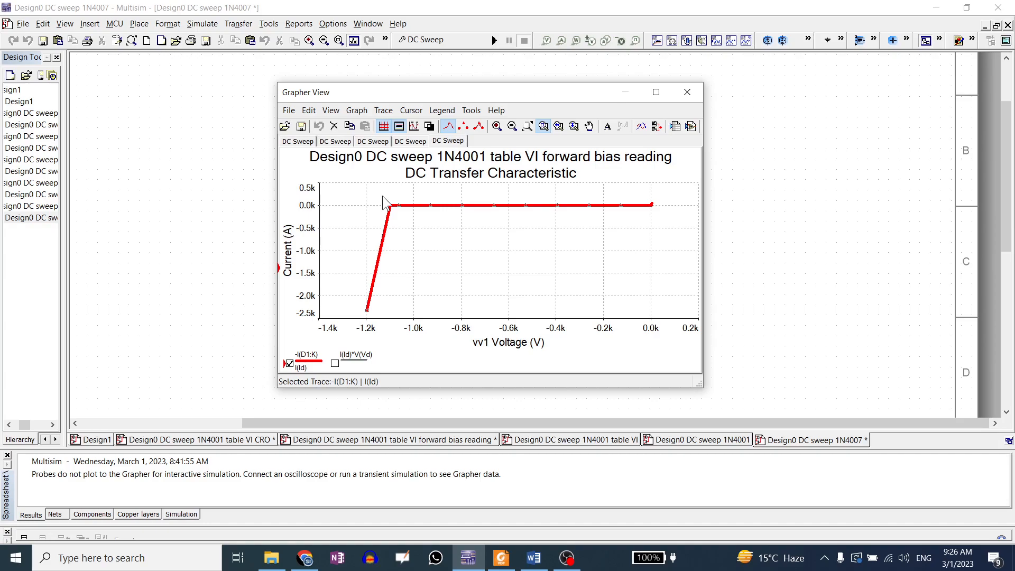
{"action": "mouse_move", "coordinate": [382, 196]}
{"action": "left_mouse_down"}
{"action": "mouse_move", "coordinate": [403, 232]}
{"action": "mouse_move", "coordinate": [408, 222]}
{"action": "left_mouse_up"}
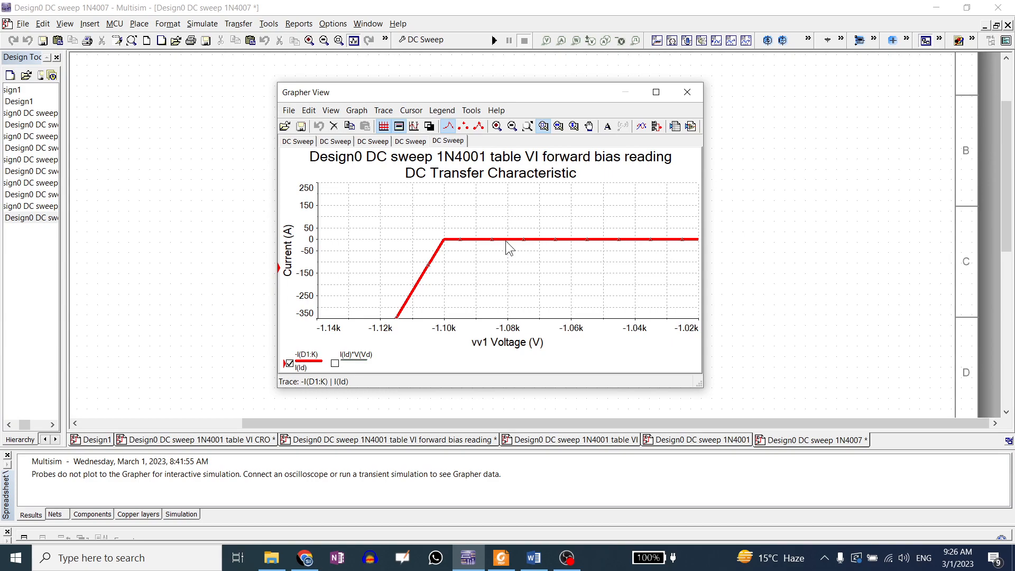
Set the trace width of the diode current curve to 2
{"action": "right_click", "coordinate": [509, 243]}
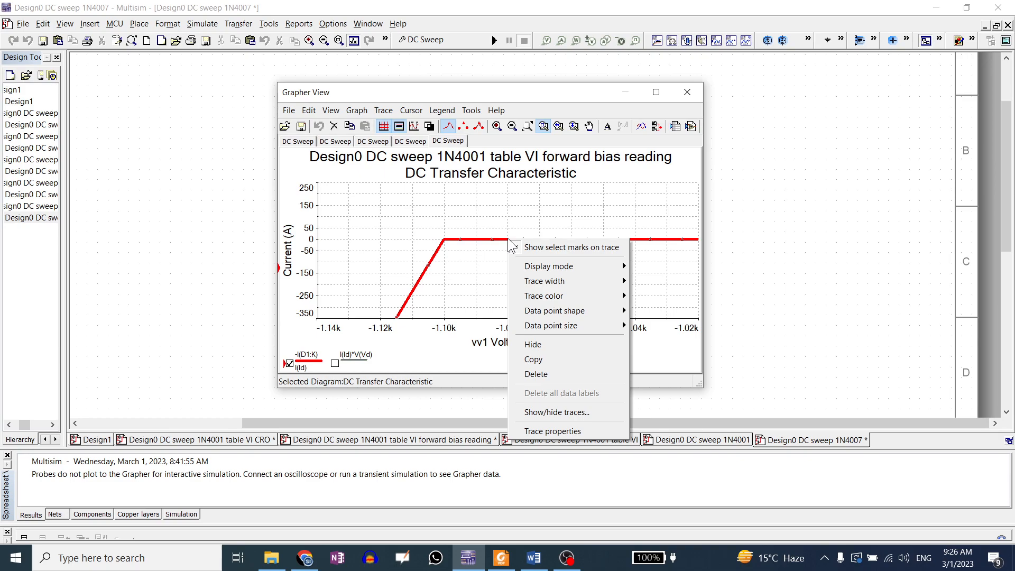
{"action": "mouse_move", "coordinate": [535, 281]}
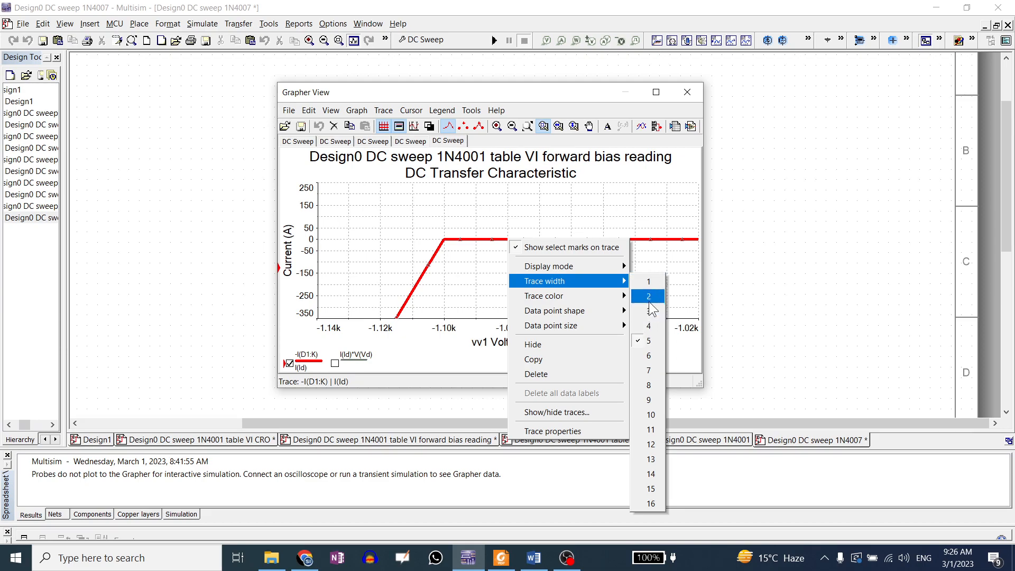
{"action": "left_click", "coordinate": [649, 296]}
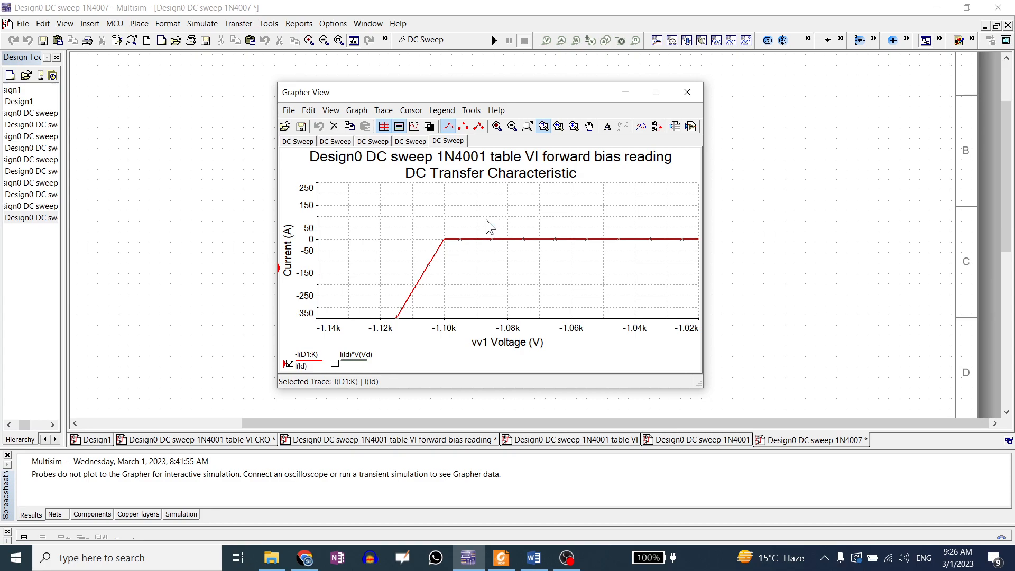
Enable the graph cursors and move cursor 2 to the next Y maximum on the trace
{"action": "left_click", "coordinate": [413, 127]}
{"action": "left_click_drag", "start_coordinate": [353, 256], "coordinate": [733, 91]}
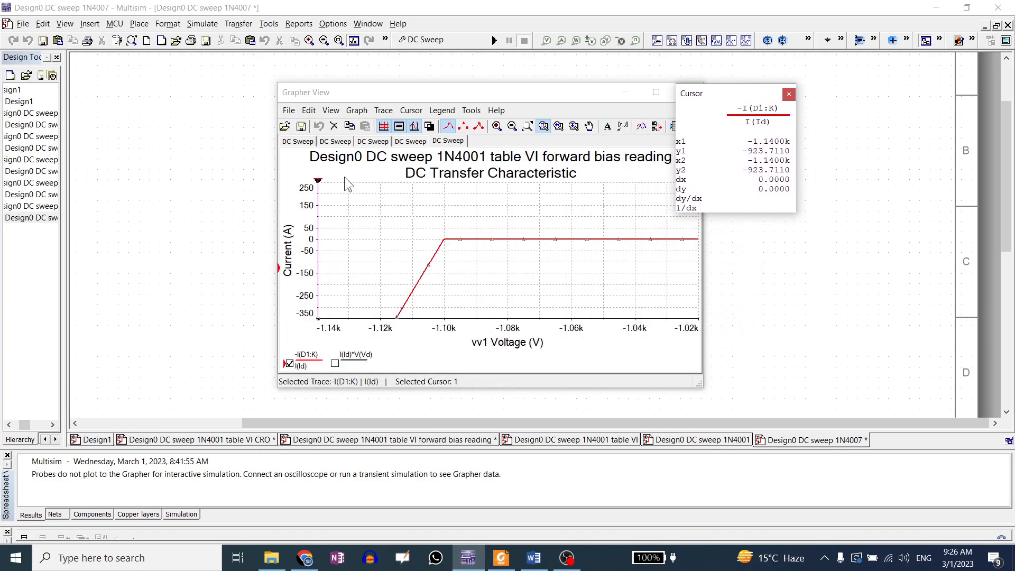
{"action": "left_click_drag", "start_coordinate": [318, 181], "coordinate": [413, 185]}
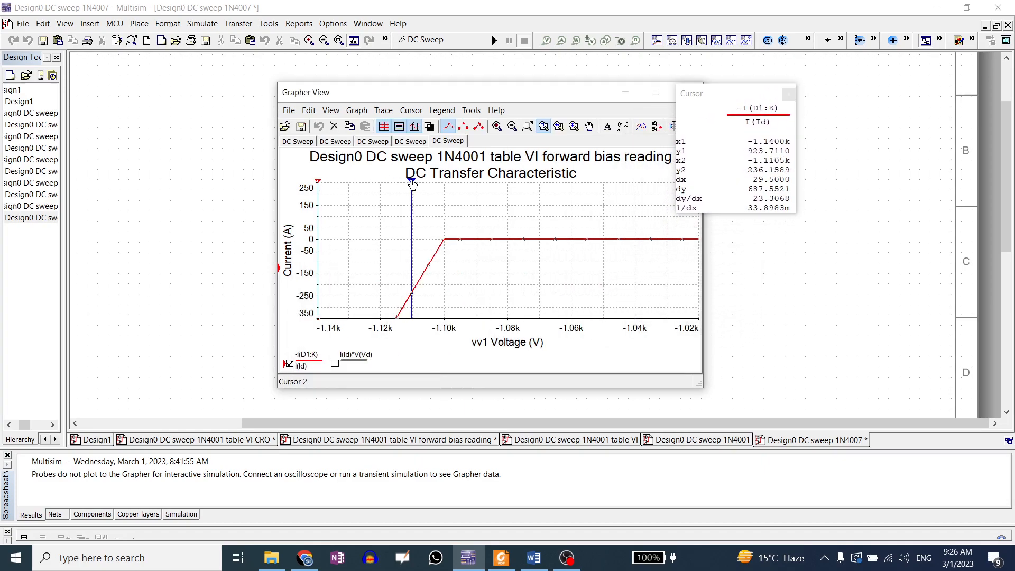
{"action": "right_click", "coordinate": [413, 185]}
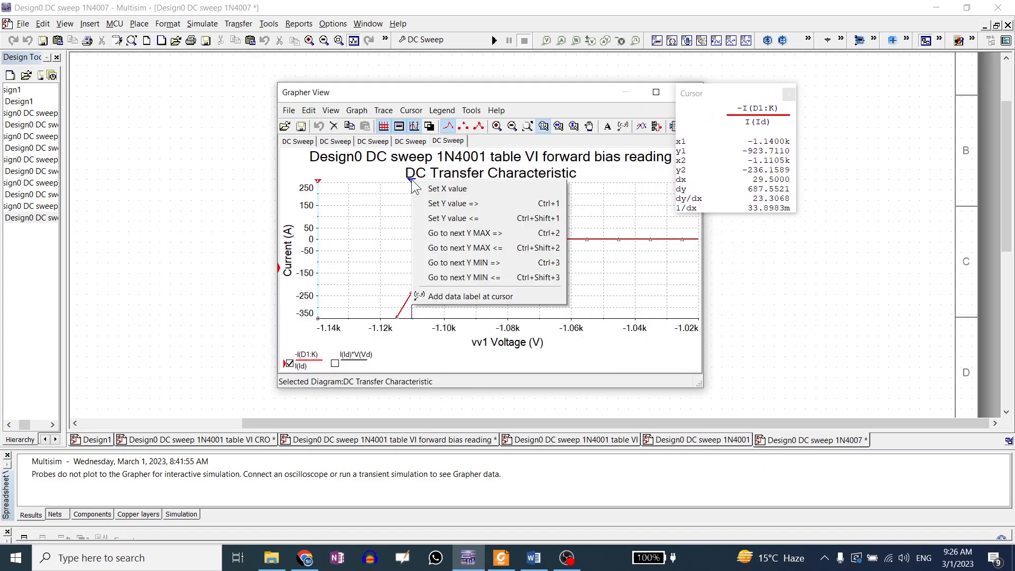
{"action": "left_click", "coordinate": [434, 233]}
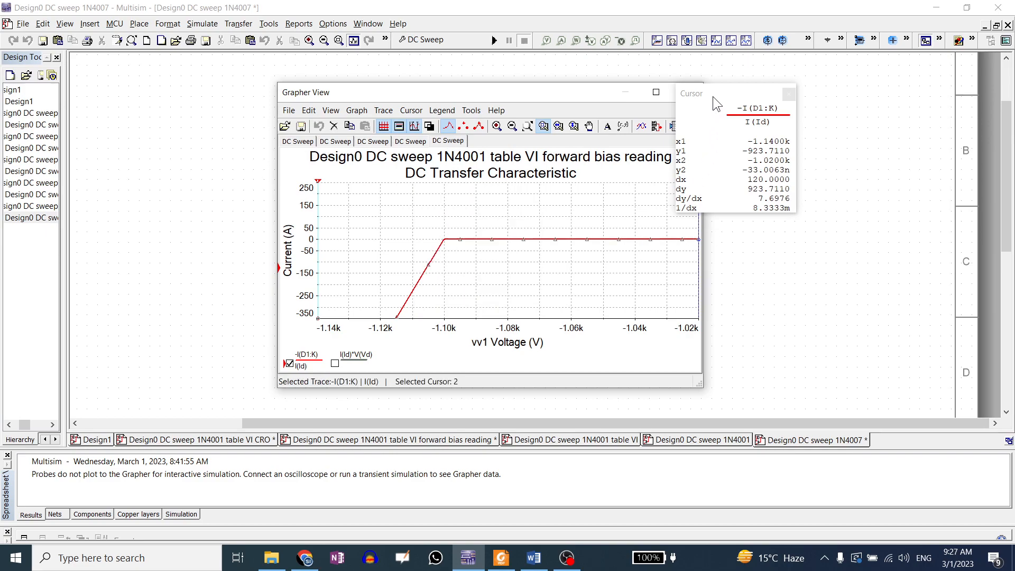
{"action": "left_click_drag", "start_coordinate": [712, 99], "coordinate": [764, 96]}
Zoom closer on the breakdown knee and set cursor 2's Y value to 0
{"action": "left_click_drag", "start_coordinate": [697, 185], "coordinate": [457, 258]}
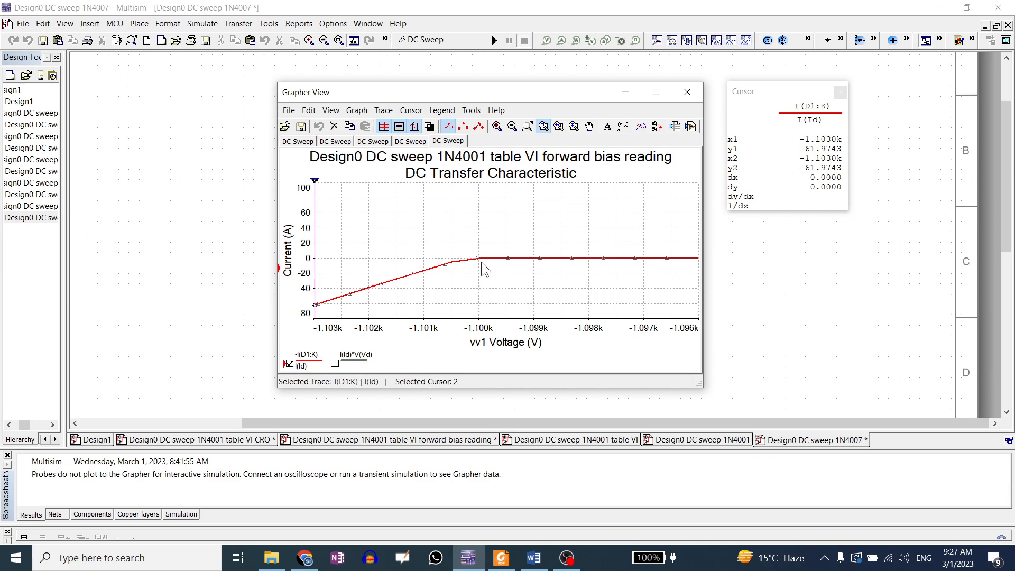
{"action": "left_click_drag", "start_coordinate": [315, 182], "coordinate": [377, 192]}
{"action": "right_click", "coordinate": [377, 192]}
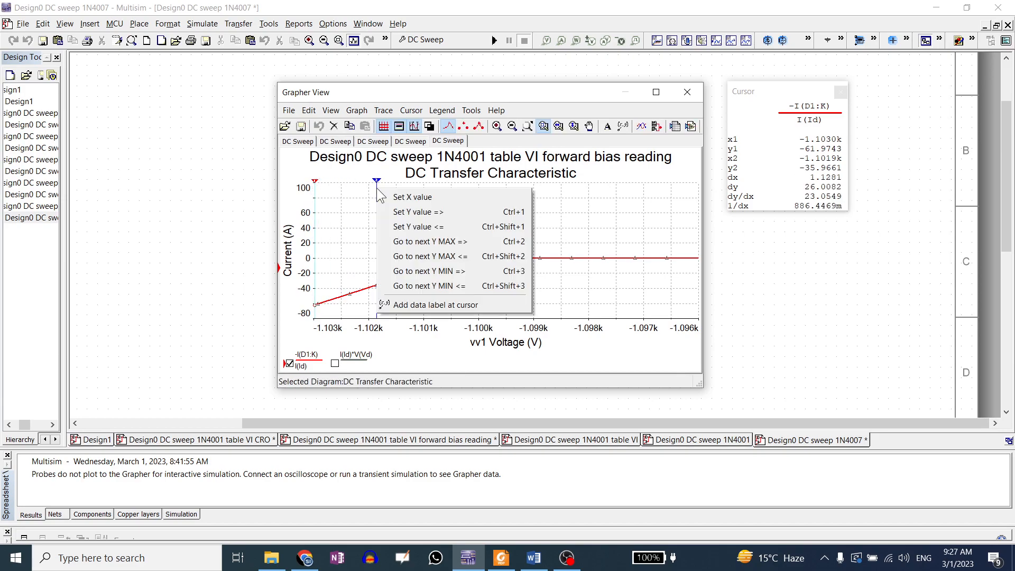
{"action": "left_click", "coordinate": [404, 217]}
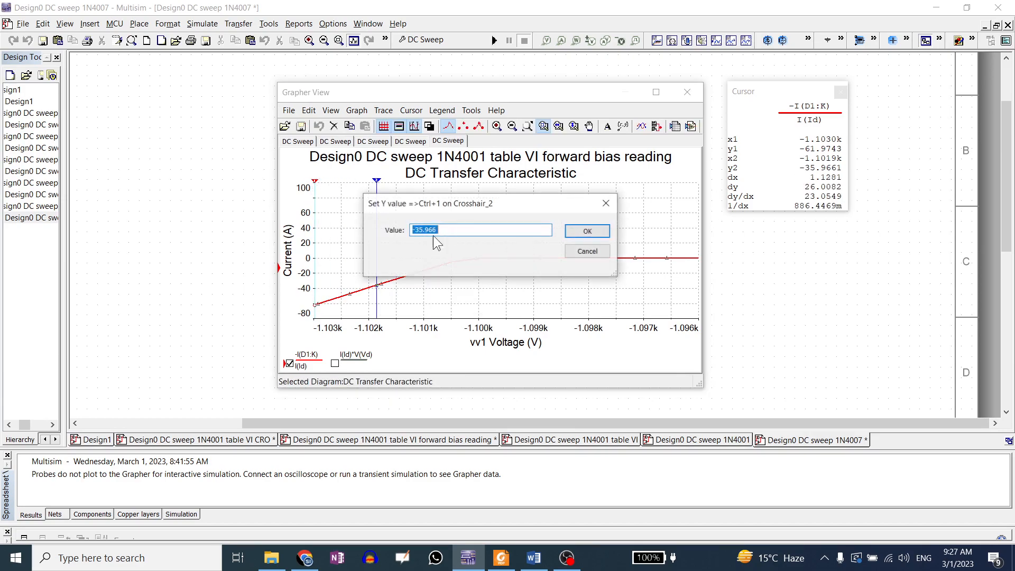
{"action": "type", "text": "0"}
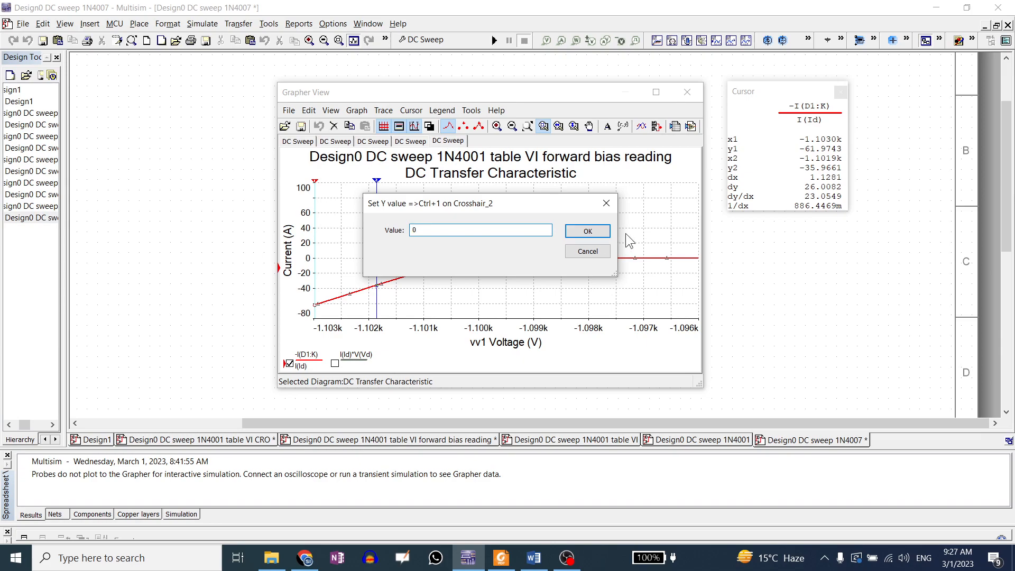
{"action": "left_click", "coordinate": [587, 231]}
Move cursor 2 next to the knee and again set its Y value to 0
{"action": "left_click_drag", "start_coordinate": [697, 196], "coordinate": [450, 204]}
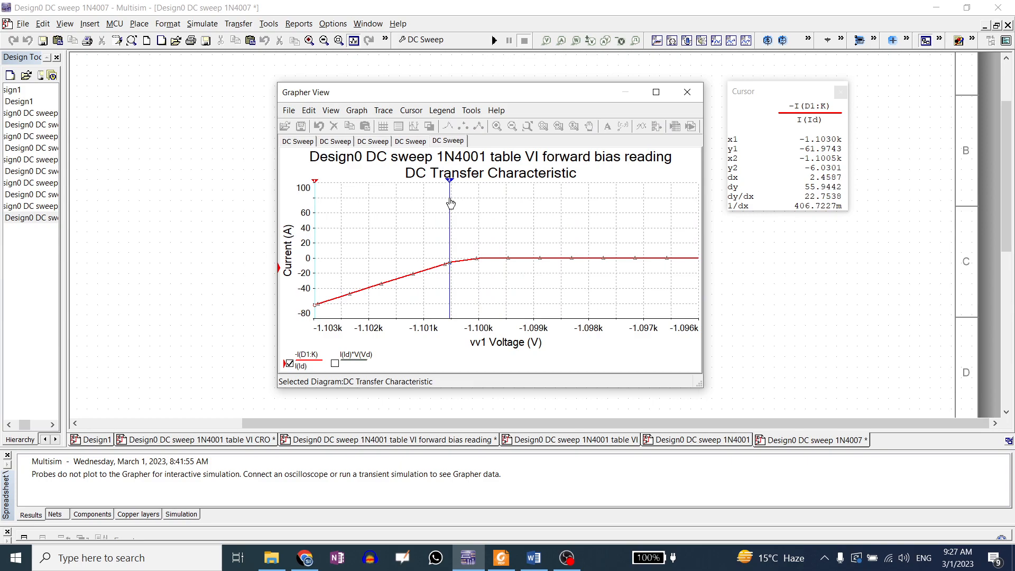
{"action": "right_click", "coordinate": [451, 182]}
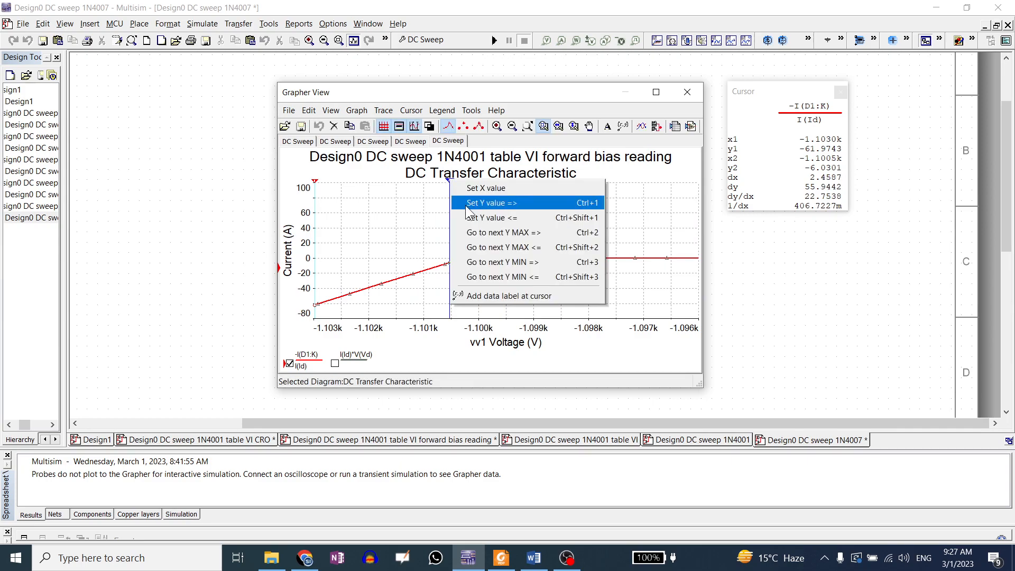
{"action": "left_click", "coordinate": [488, 203]}
{"action": "type", "text": "0"}
{"action": "left_click", "coordinate": [584, 231]}
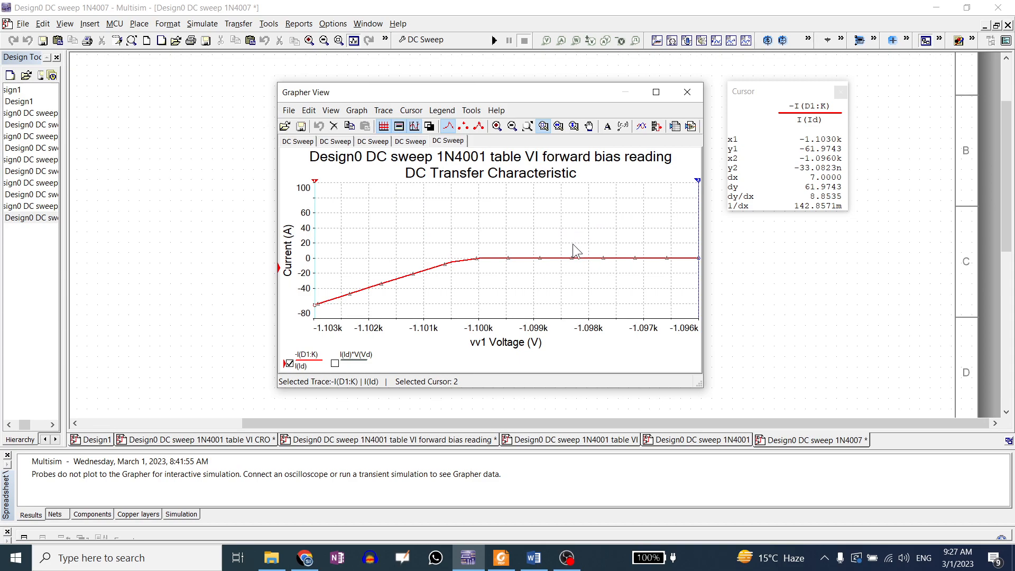
Zoom in and out around the reverse breakdown knee to inspect the curve's slope
{"action": "left_click_drag", "start_coordinate": [447, 240], "coordinate": [515, 278]}
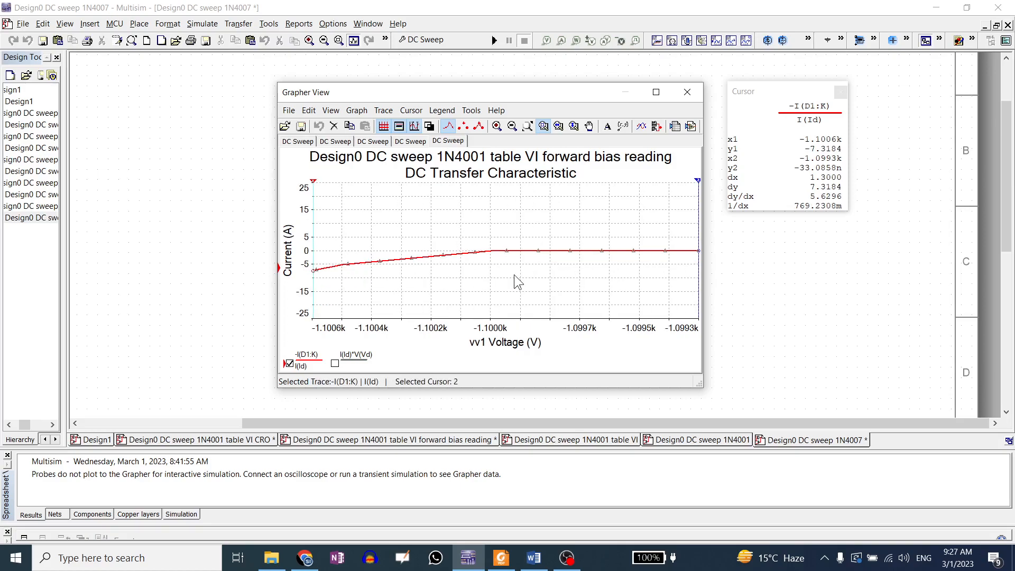
{"action": "left_click", "coordinate": [527, 126]}
{"action": "left_click_drag", "start_coordinate": [373, 200], "coordinate": [411, 214]}
{"action": "left_click_drag", "start_coordinate": [466, 238], "coordinate": [526, 262]}
{"action": "left_click_drag", "start_coordinate": [422, 180], "coordinate": [546, 199]}
{"action": "left_click_drag", "start_coordinate": [402, 200], "coordinate": [466, 256]}
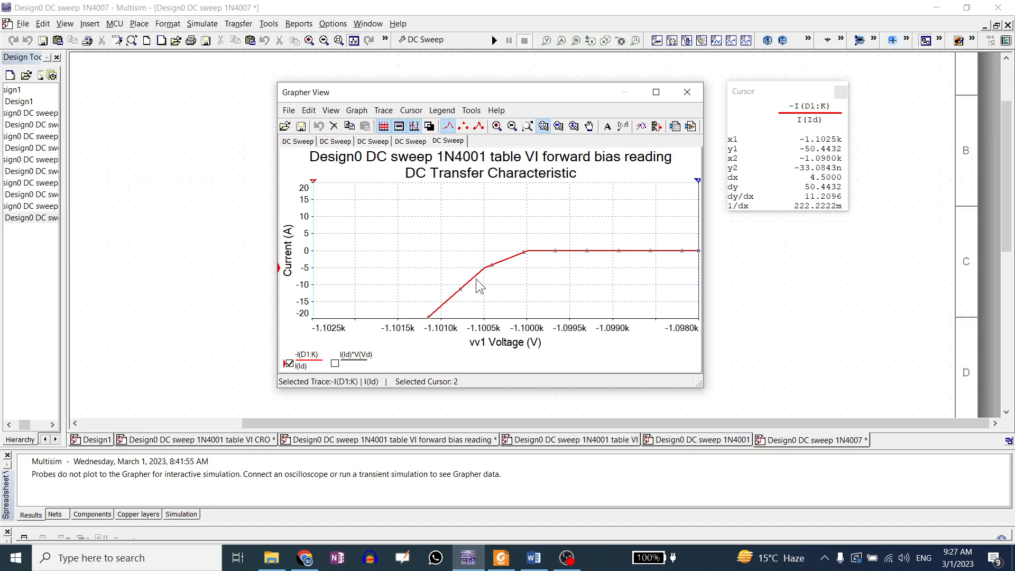
{"action": "left_click", "coordinate": [527, 125]}
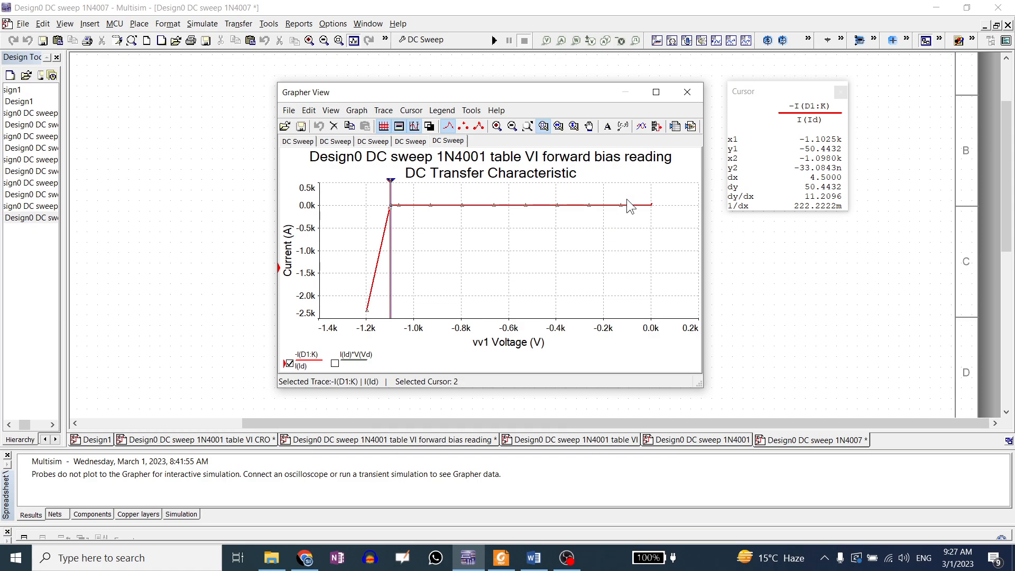
Inspect the forward-bias region between 0.4 V and 1.4 V, then restore the full graph view
{"action": "left_click_drag", "start_coordinate": [642, 196], "coordinate": [680, 231]}
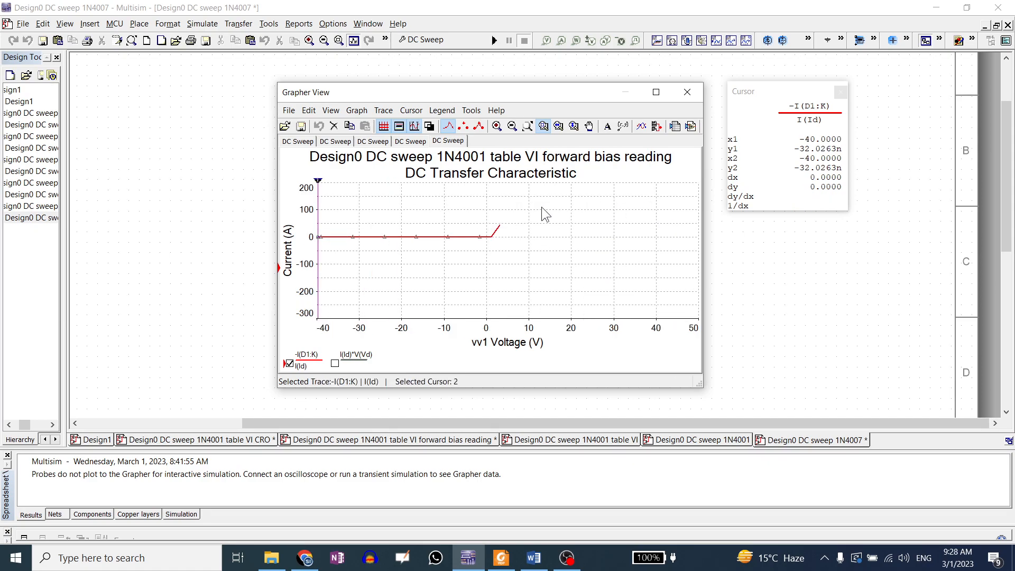
{"action": "mouse_move", "coordinate": [466, 221]}
{"action": "left_mouse_down"}
{"action": "mouse_move", "coordinate": [515, 258]}
{"action": "mouse_move", "coordinate": [608, 279]}
{"action": "mouse_move", "coordinate": [593, 284]}
{"action": "left_mouse_up"}
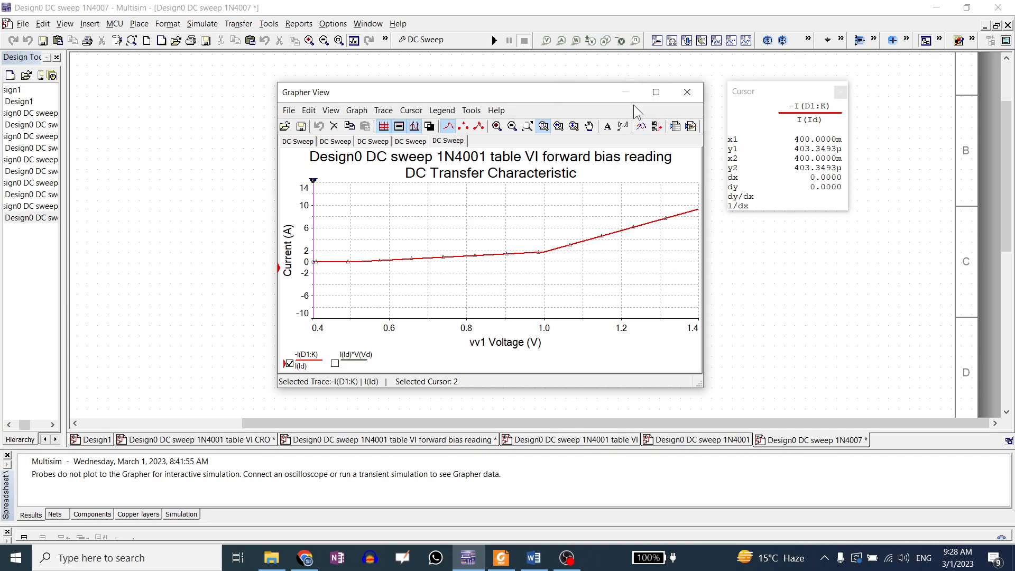
{"action": "left_click", "coordinate": [527, 126]}
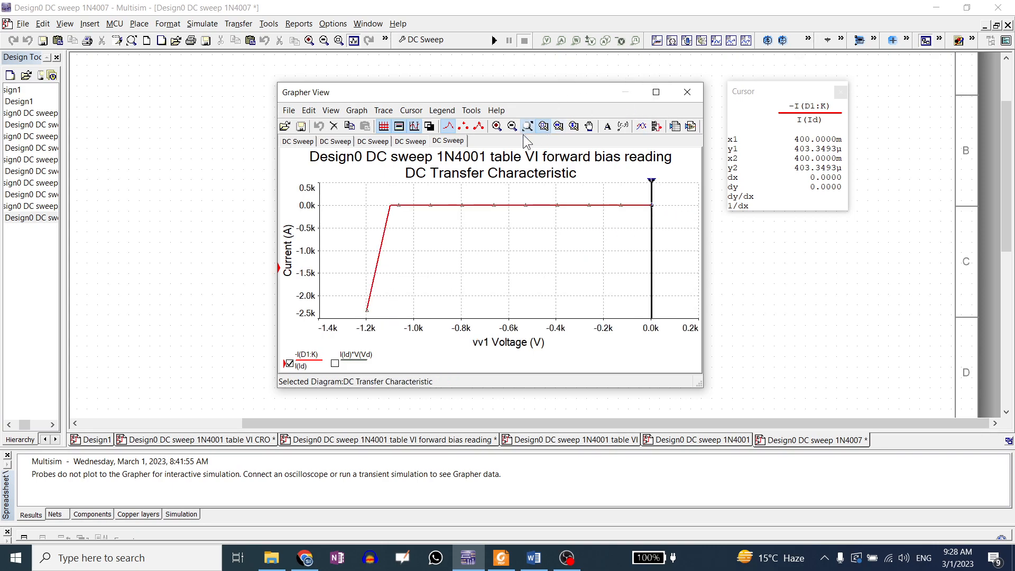
Open the design Design0 DC sweep all three diodes 1N4148 and maximize its schematic window
{"action": "left_click", "coordinate": [501, 557]}
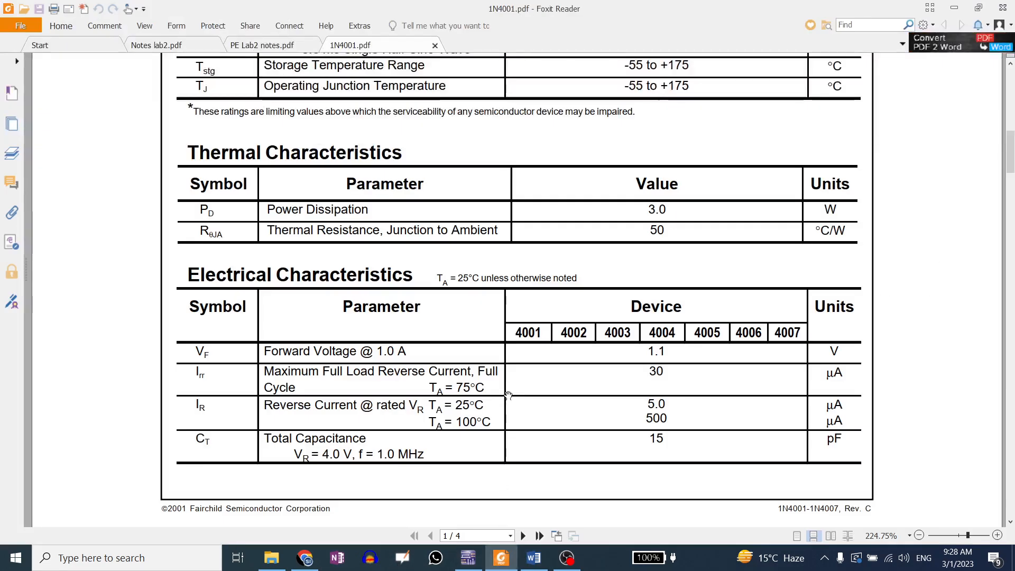
{"action": "left_click", "coordinate": [271, 557]}
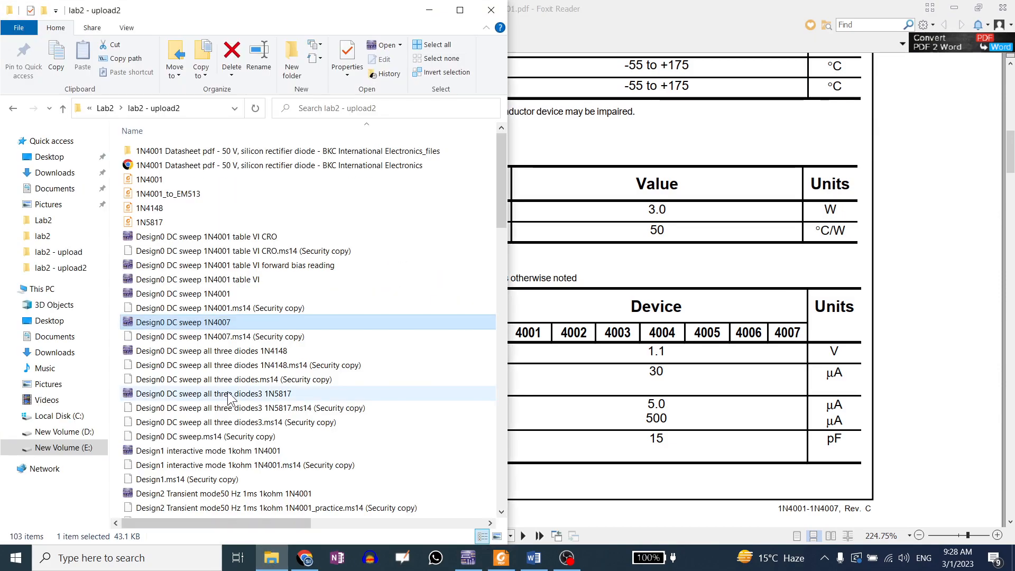
{"action": "double_click", "coordinate": [234, 352]}
{"action": "left_click", "coordinate": [687, 93]}
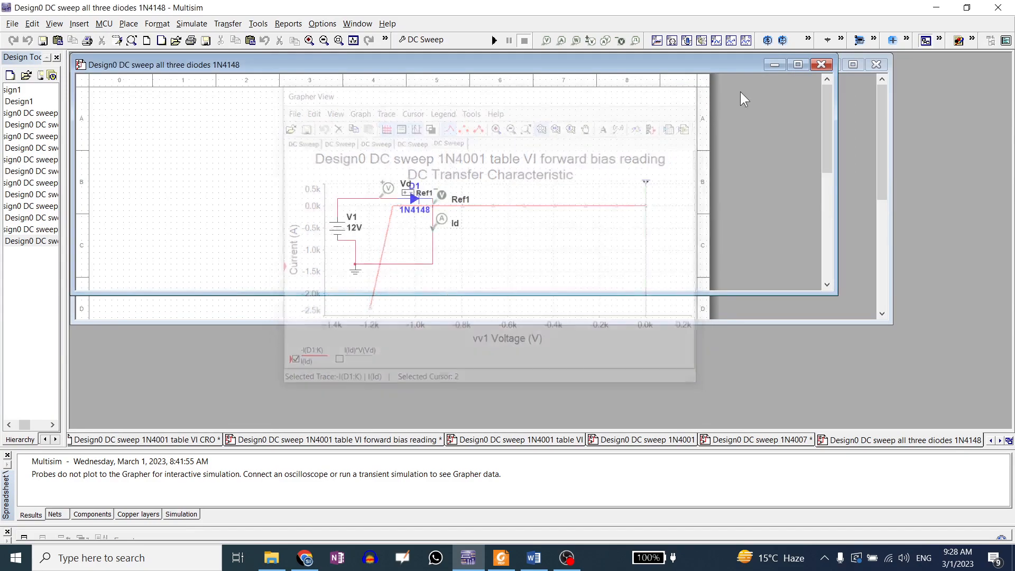
{"action": "left_click", "coordinate": [798, 64]}
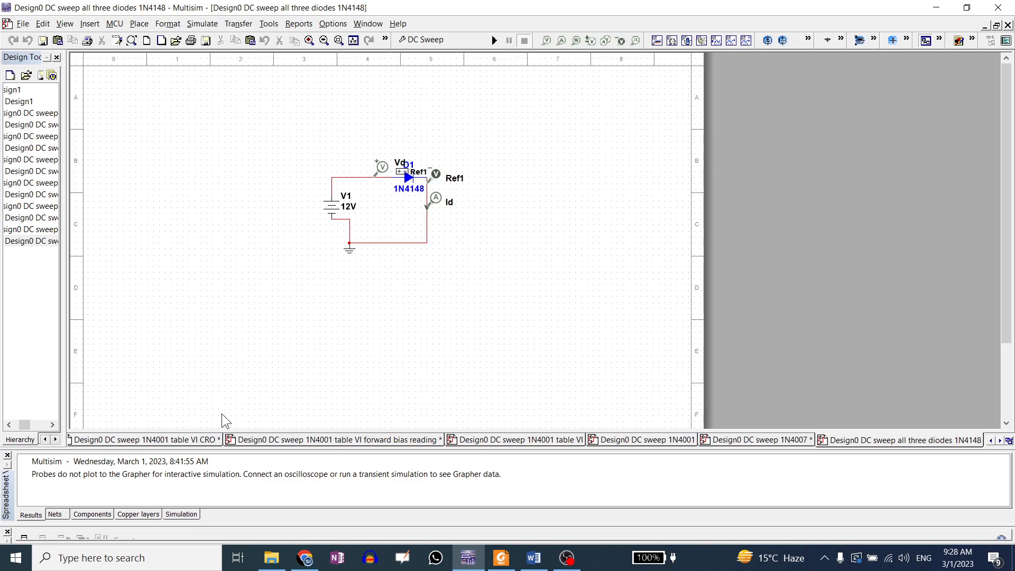
Search the datasheet catalog website for 1N4148
{"action": "left_click", "coordinate": [304, 557]}
{"action": "left_click", "coordinate": [537, 153]}
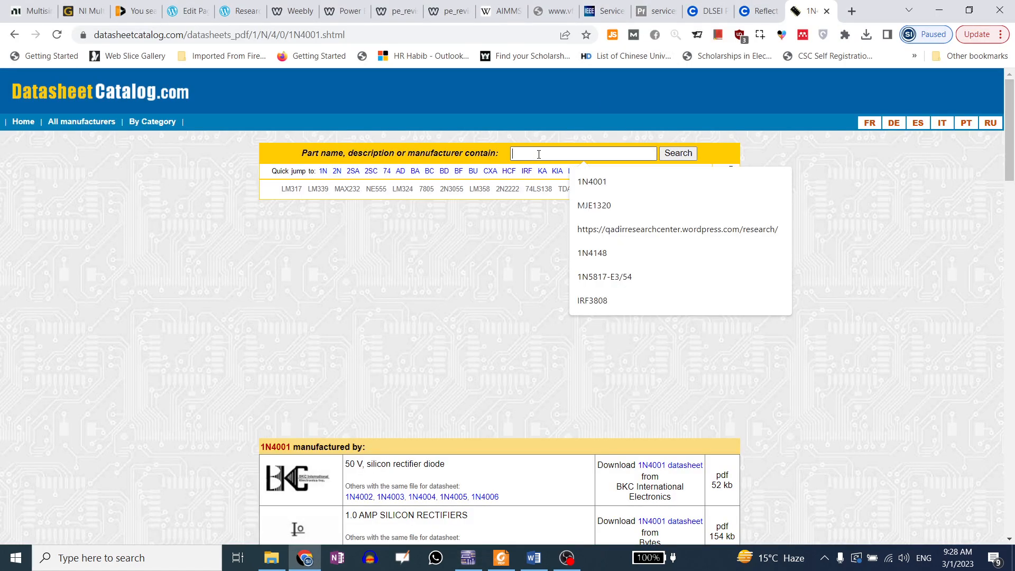
{"action": "left_click", "coordinate": [591, 254]}
{"action": "left_click", "coordinate": [682, 154]}
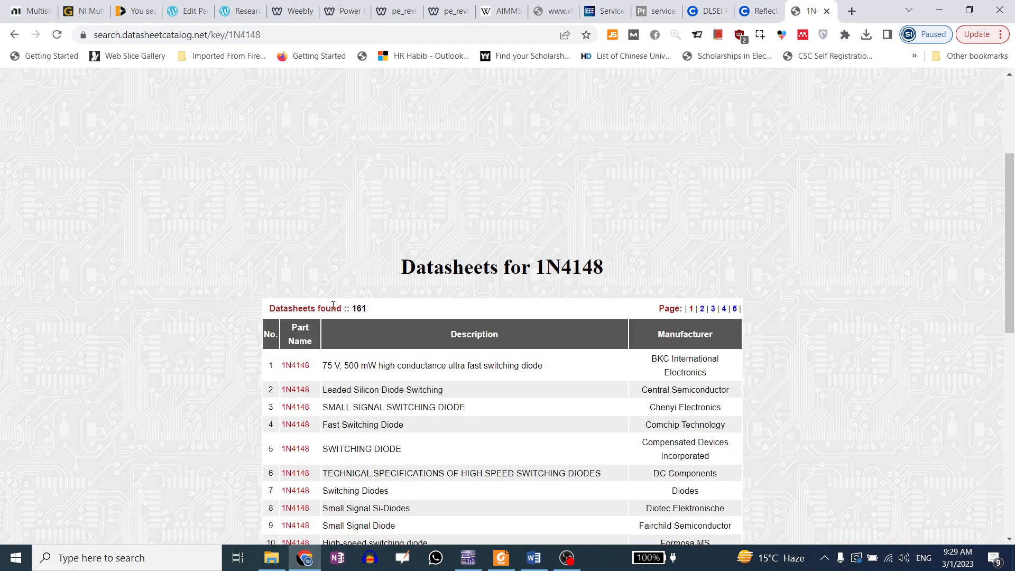
Open the Fairchild Semiconductor 1N4148 datasheet entry from the search results
{"action": "scroll", "coordinate": [227, 294], "scroll_direction": "down", "scroll_amount": 1}
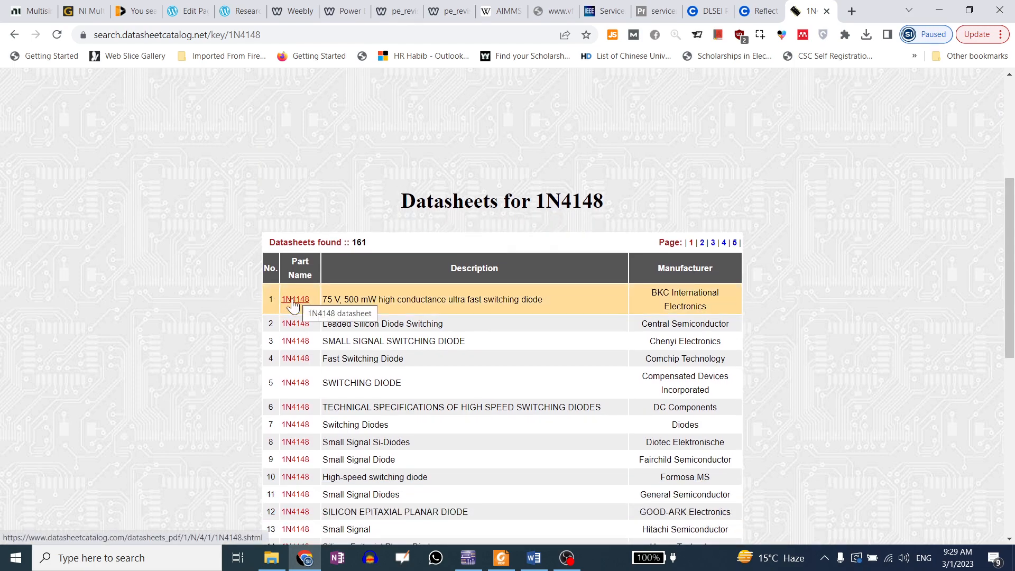
{"action": "scroll", "coordinate": [202, 325], "scroll_direction": "down", "scroll_amount": 1}
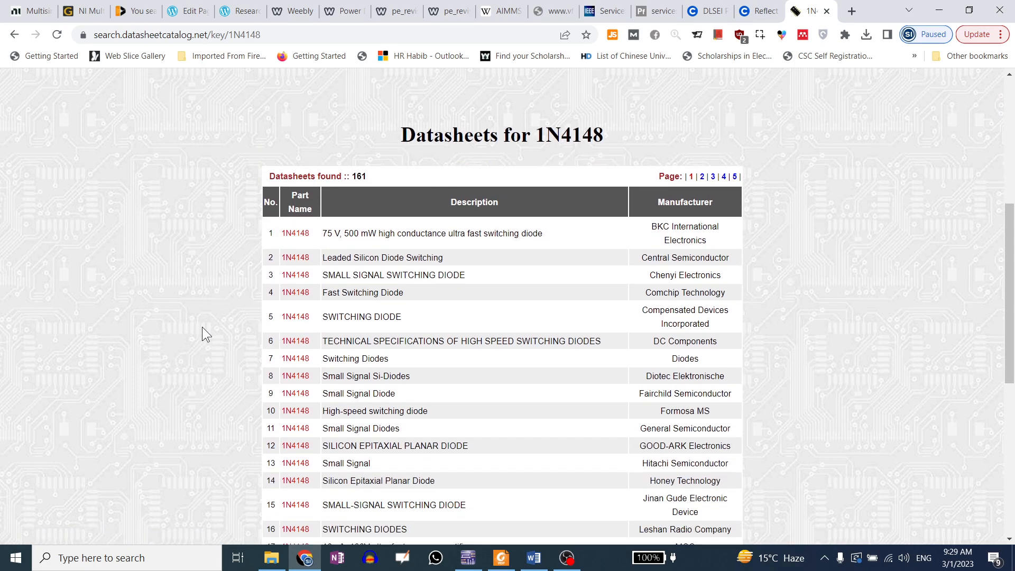
{"action": "scroll", "coordinate": [202, 327], "scroll_direction": "down", "scroll_amount": 1}
{"action": "scroll", "coordinate": [202, 327], "scroll_direction": "down", "scroll_amount": 1}
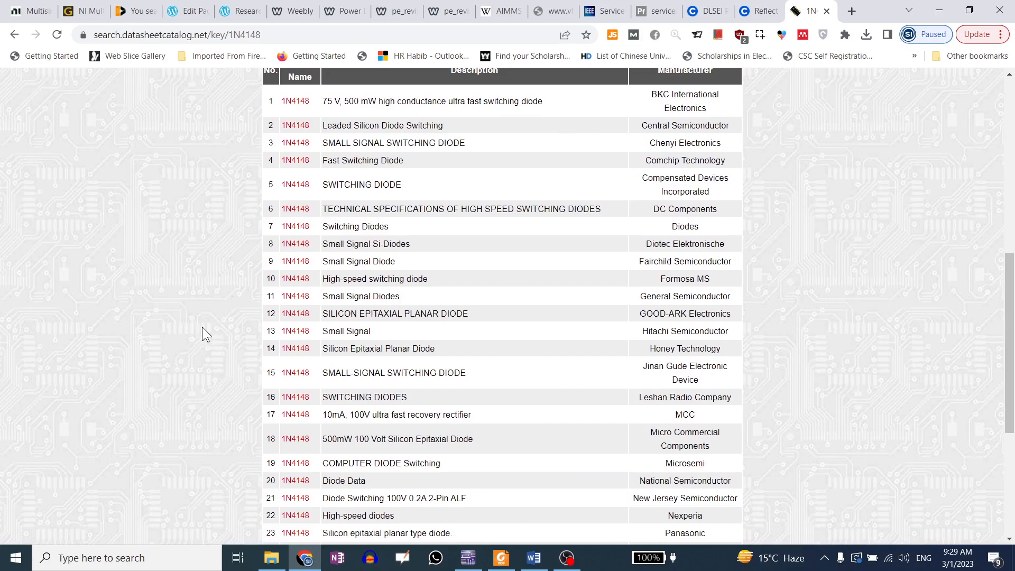
{"action": "scroll", "coordinate": [321, 299], "scroll_direction": "up", "scroll_amount": 1}
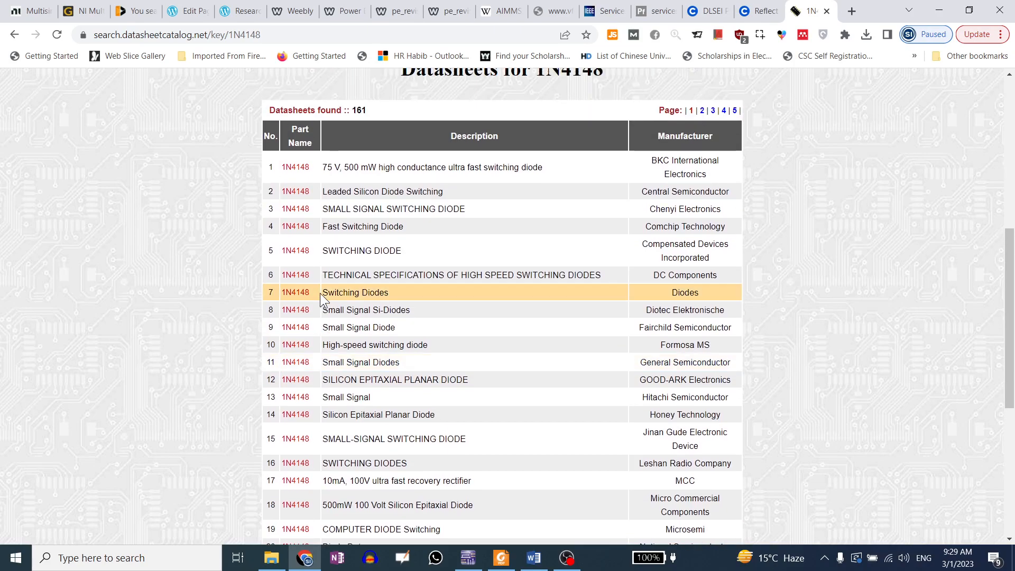
{"action": "left_click", "coordinate": [296, 329]}
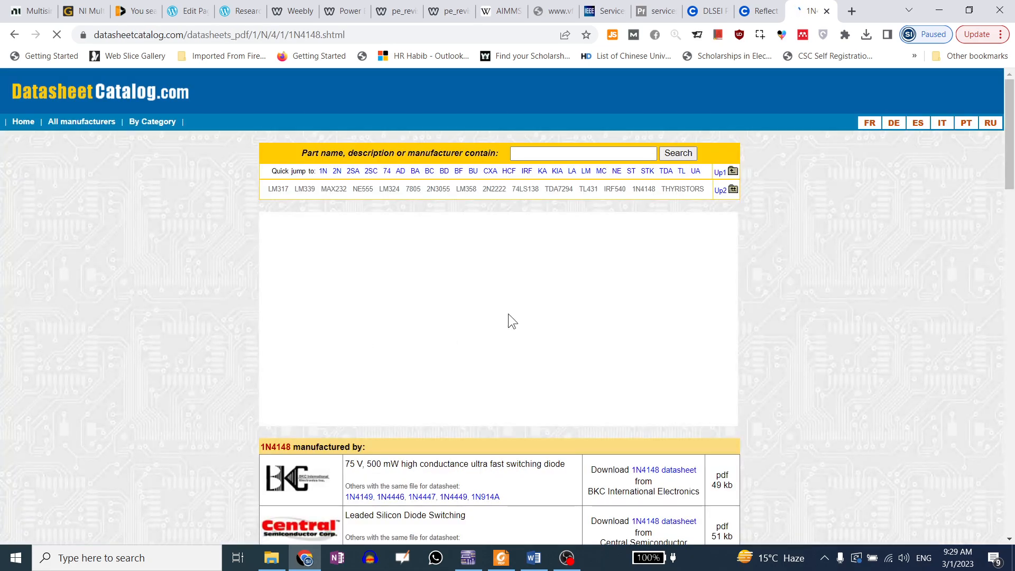
Download the Fairchild Semiconductor 1N4148 datasheet PDF from the results list and open it
{"action": "scroll", "coordinate": [528, 391], "scroll_direction": "down", "scroll_amount": 5}
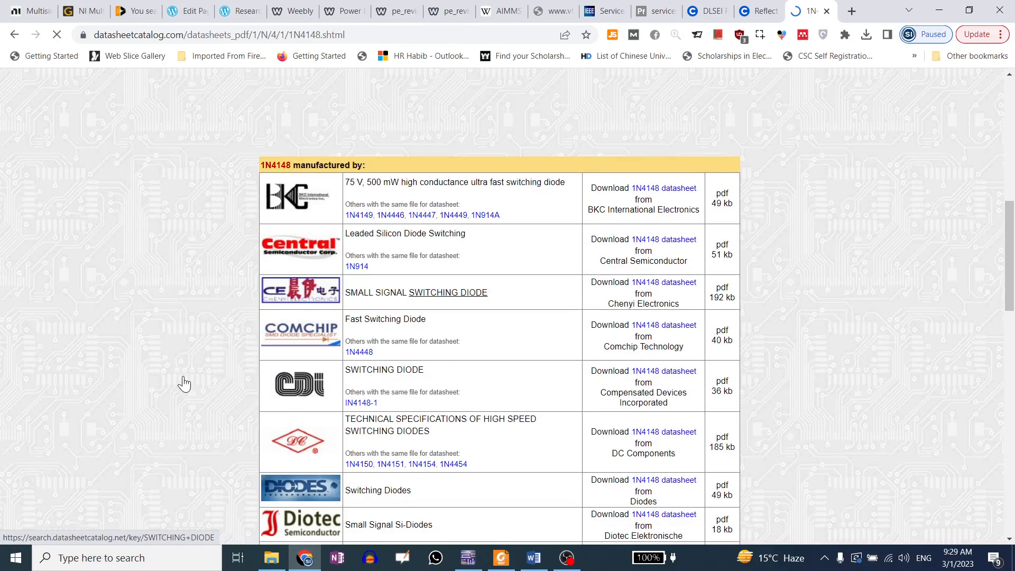
{"action": "scroll", "coordinate": [330, 320], "scroll_direction": "down", "scroll_amount": 5}
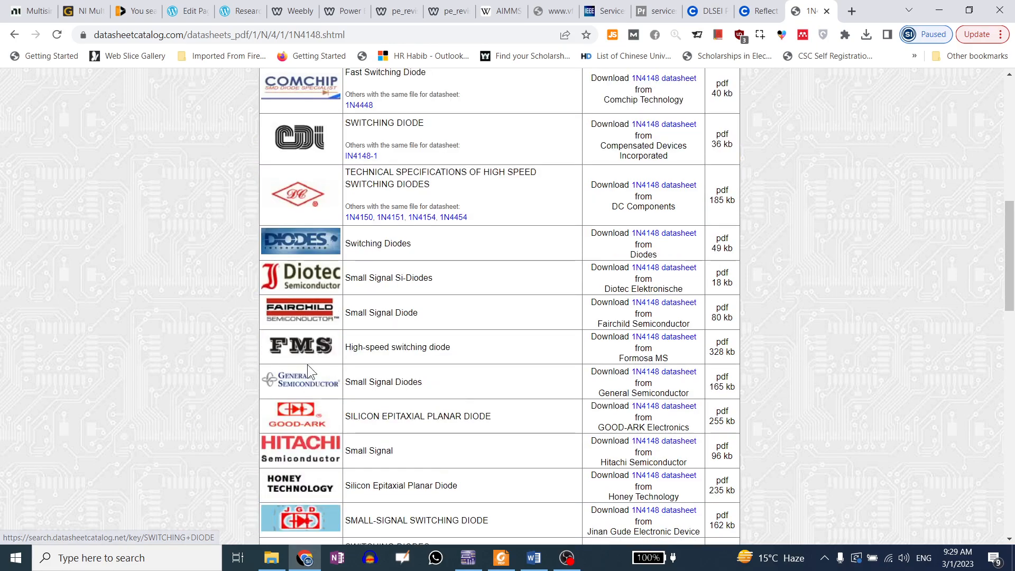
{"action": "left_click", "coordinate": [664, 302]}
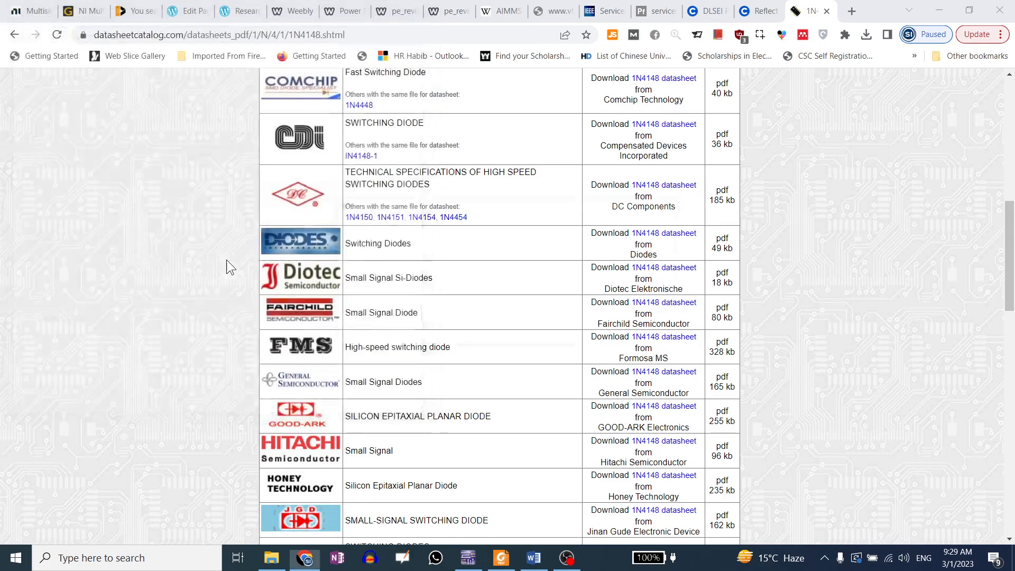
{"action": "left_click", "coordinate": [504, 336]}
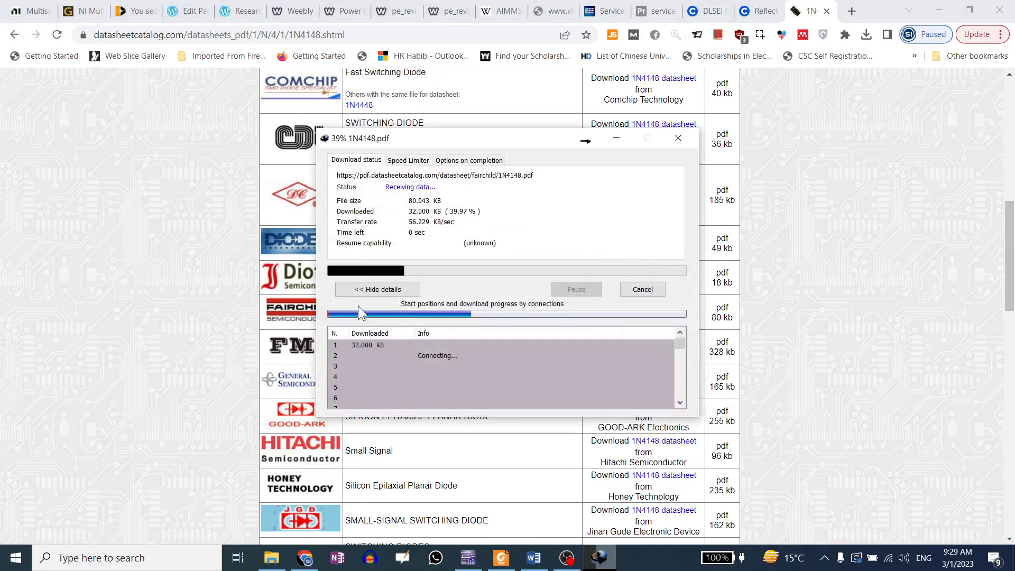
{"action": "left_click", "coordinate": [392, 319]}
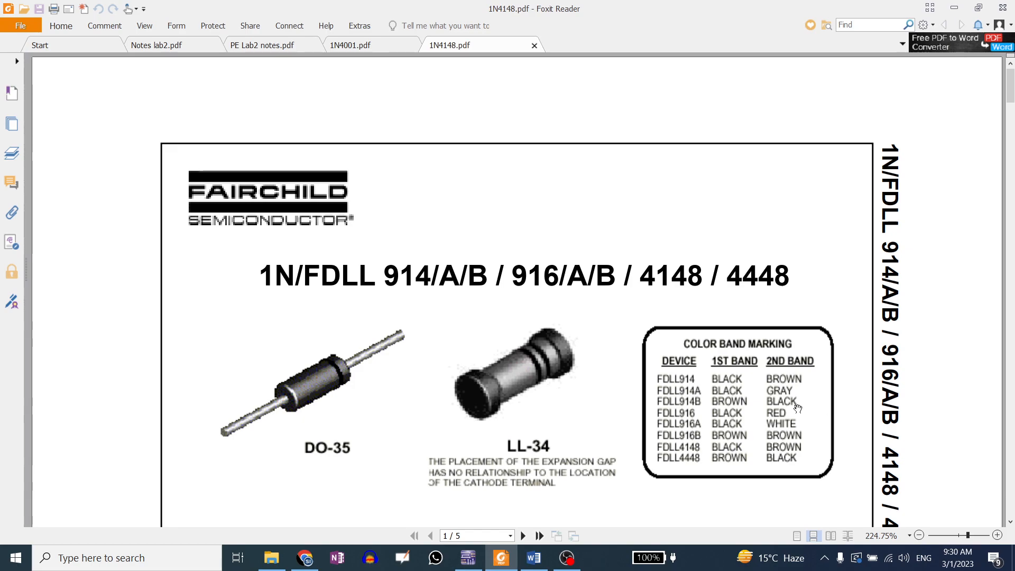
Scroll to the Absolute Maximum Ratings table and highlight the maximum repetitive reverse voltage value
{"action": "scroll", "coordinate": [514, 407], "scroll_direction": "down", "scroll_amount": 3}
{"action": "scroll", "coordinate": [515, 407], "scroll_direction": "down", "scroll_amount": 4}
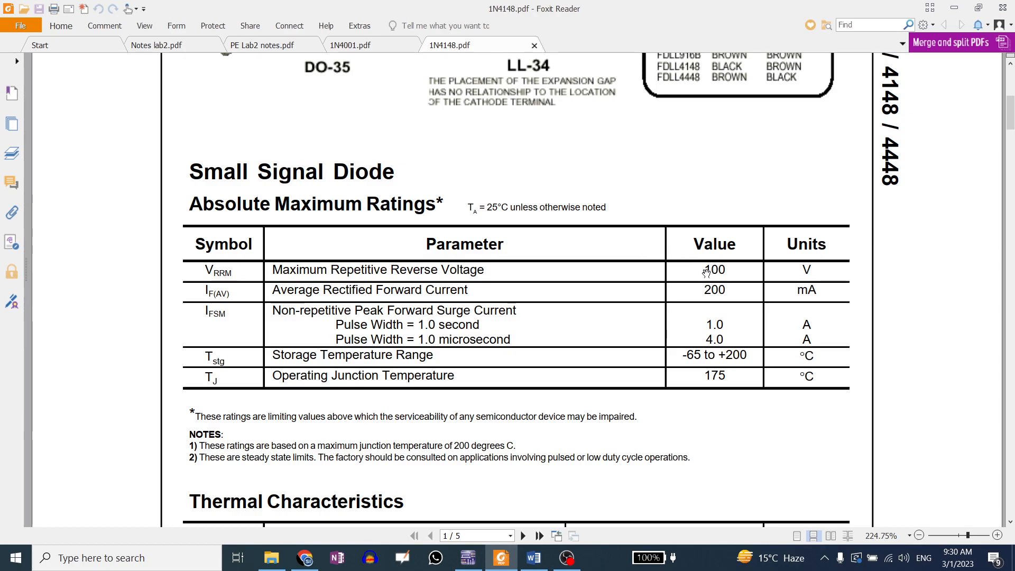
{"action": "left_click_drag", "start_coordinate": [704, 270], "coordinate": [729, 269]}
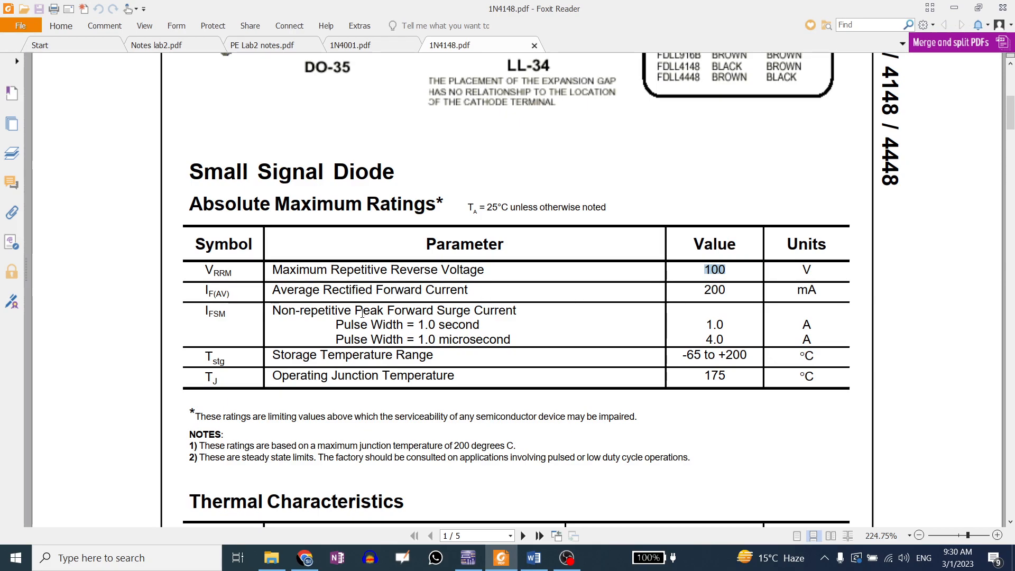
Review the Electrical Characteristics table, highlighting the breakdown voltage test currents and the 10 mA forward voltage condition
{"action": "scroll", "coordinate": [655, 338], "scroll_direction": "down", "scroll_amount": 7}
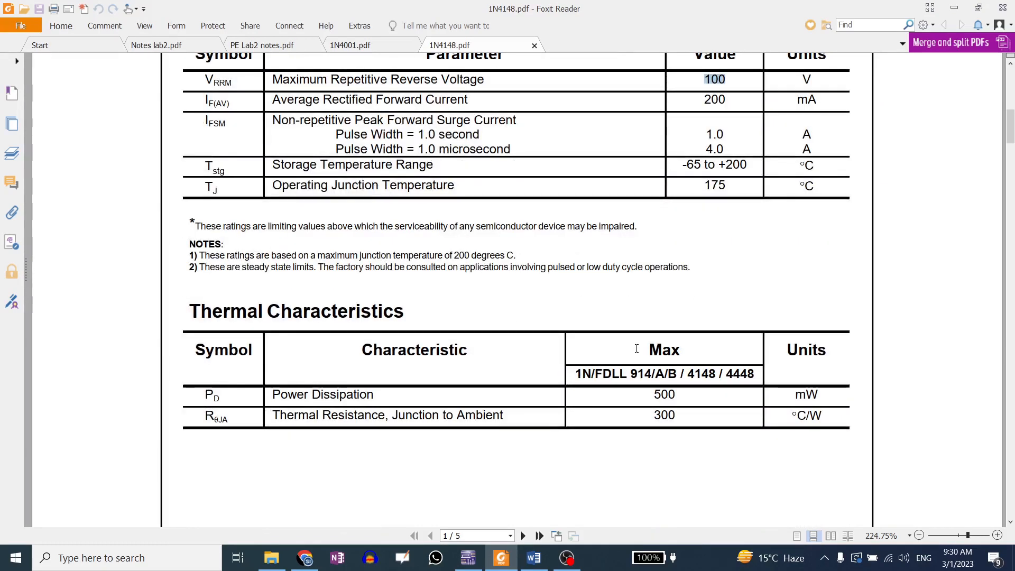
{"action": "scroll", "coordinate": [636, 349], "scroll_direction": "down", "scroll_amount": 8}
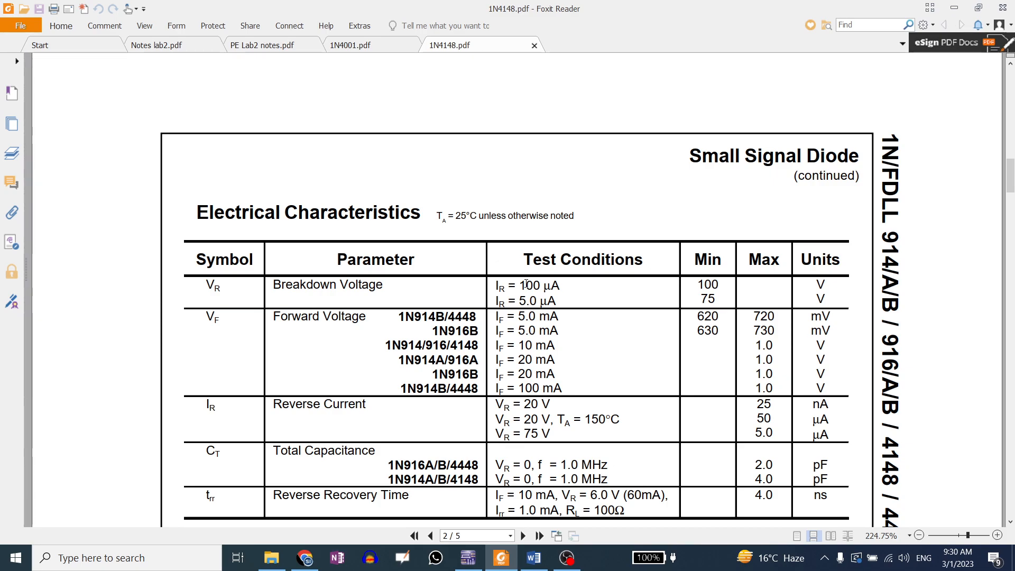
{"action": "left_click_drag", "start_coordinate": [507, 301], "coordinate": [566, 309]}
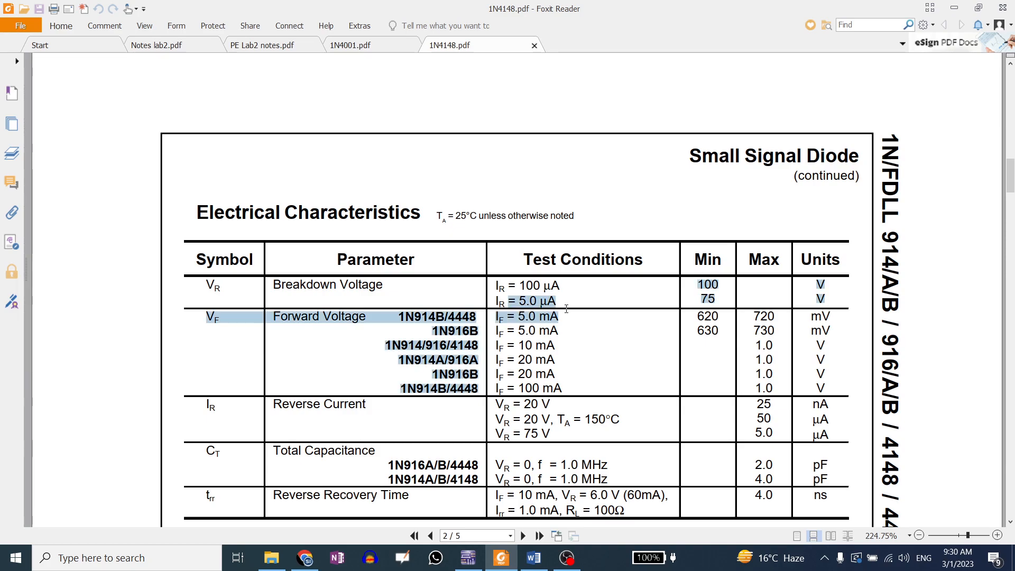
{"action": "left_click", "coordinate": [557, 304]}
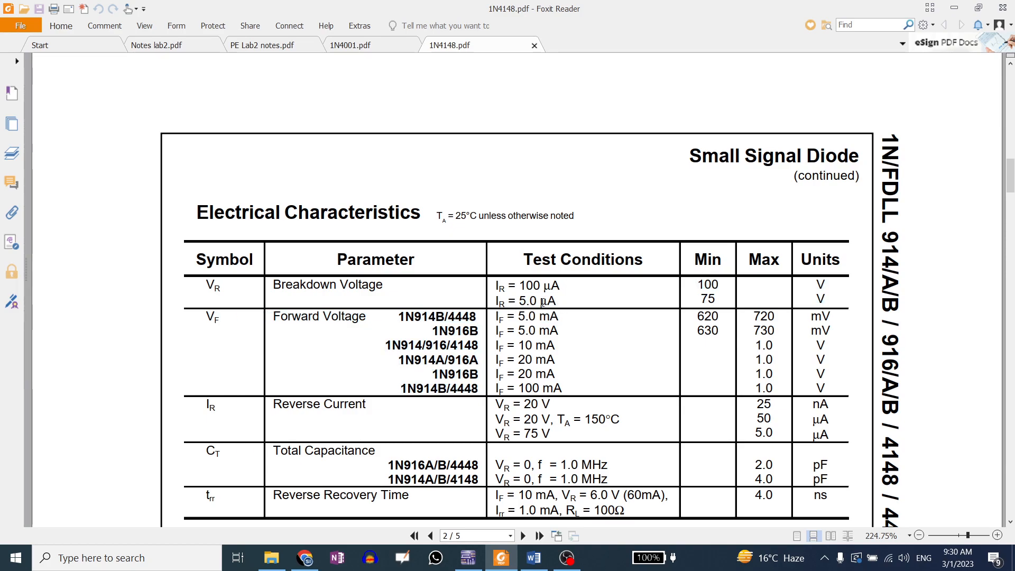
{"action": "mouse_move", "coordinate": [556, 301]}
{"action": "left_mouse_down"}
{"action": "mouse_move", "coordinate": [520, 302]}
{"action": "mouse_move", "coordinate": [553, 303]}
{"action": "left_mouse_up"}
{"action": "left_click", "coordinate": [520, 301]}
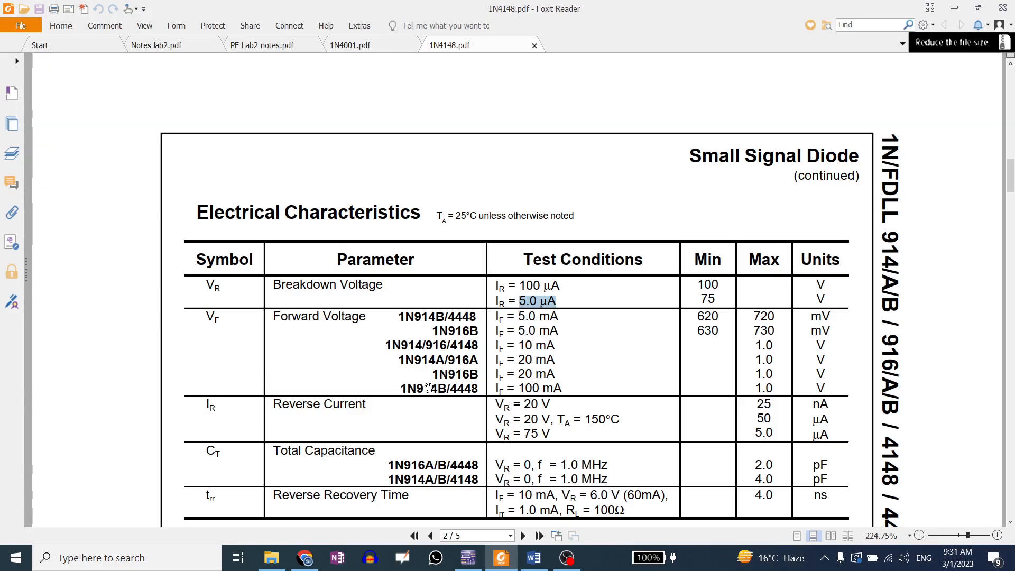
{"action": "left_click_drag", "start_coordinate": [442, 350], "coordinate": [556, 348]}
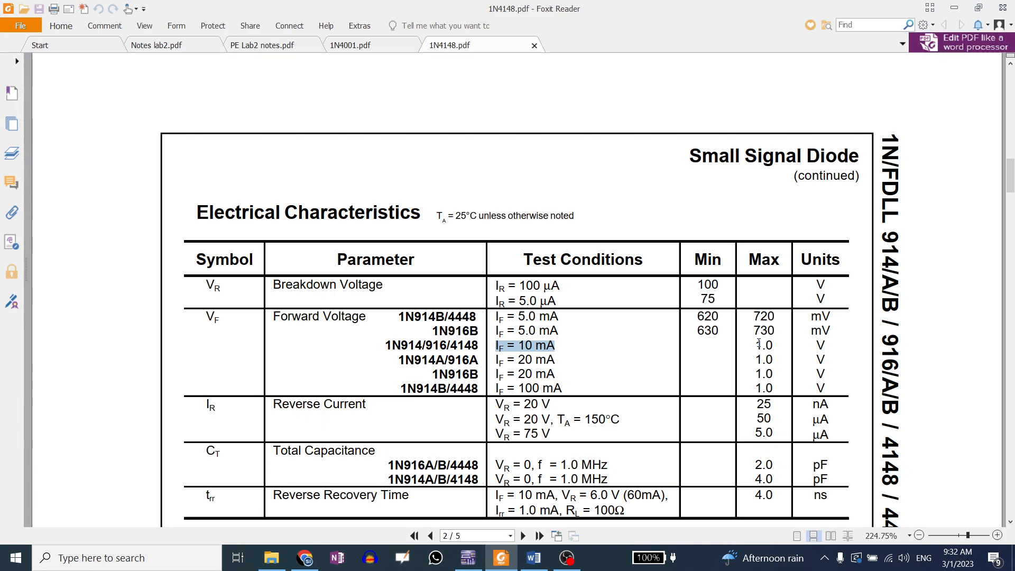
Switch back to Multisim and run an interactive simulation of the 1N4148 circuit, zooming in on the probes
{"action": "left_click", "coordinate": [468, 558]}
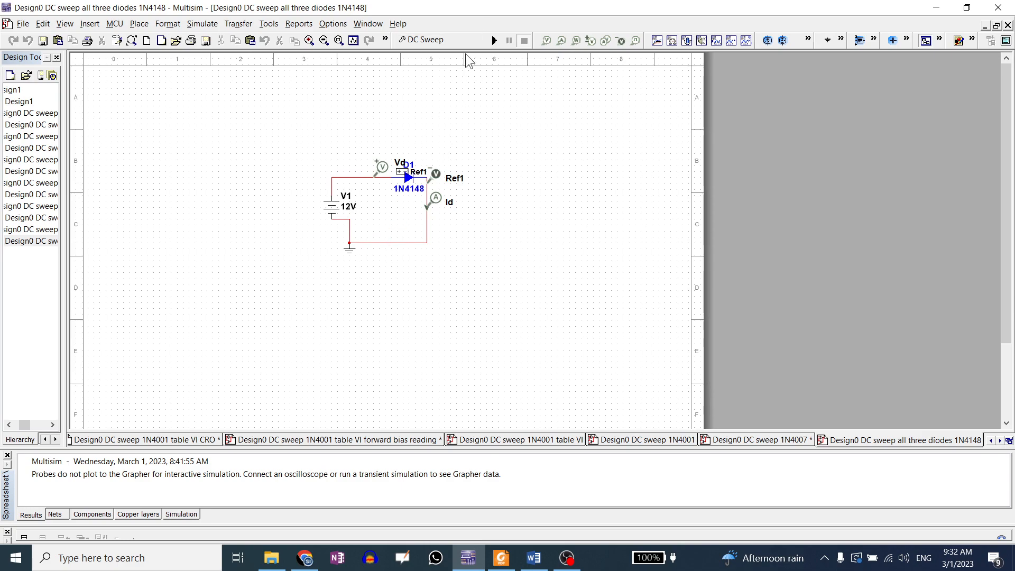
{"action": "left_click", "coordinate": [452, 38]}
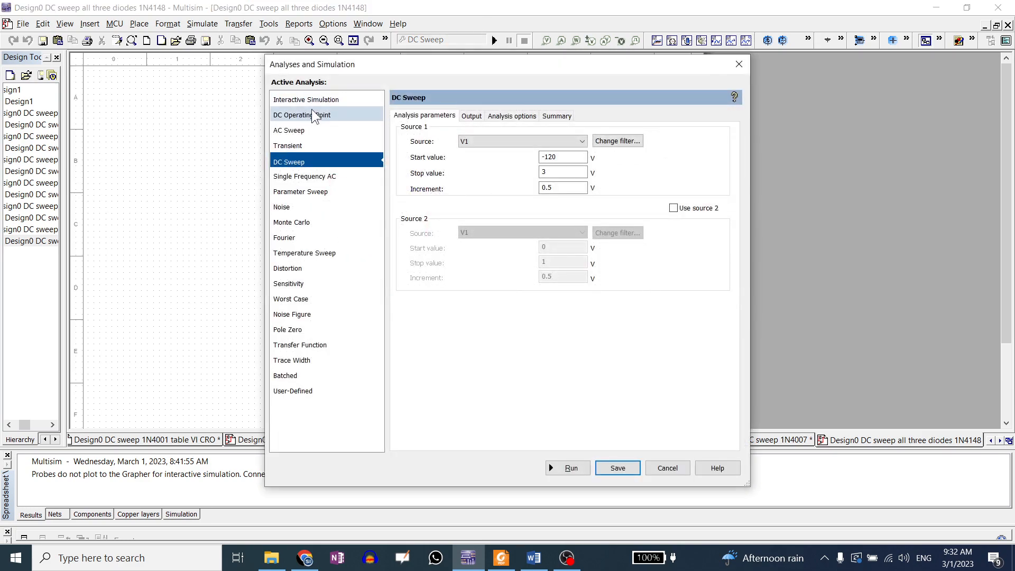
{"action": "left_click", "coordinate": [311, 103]}
{"action": "left_click", "coordinate": [567, 467]}
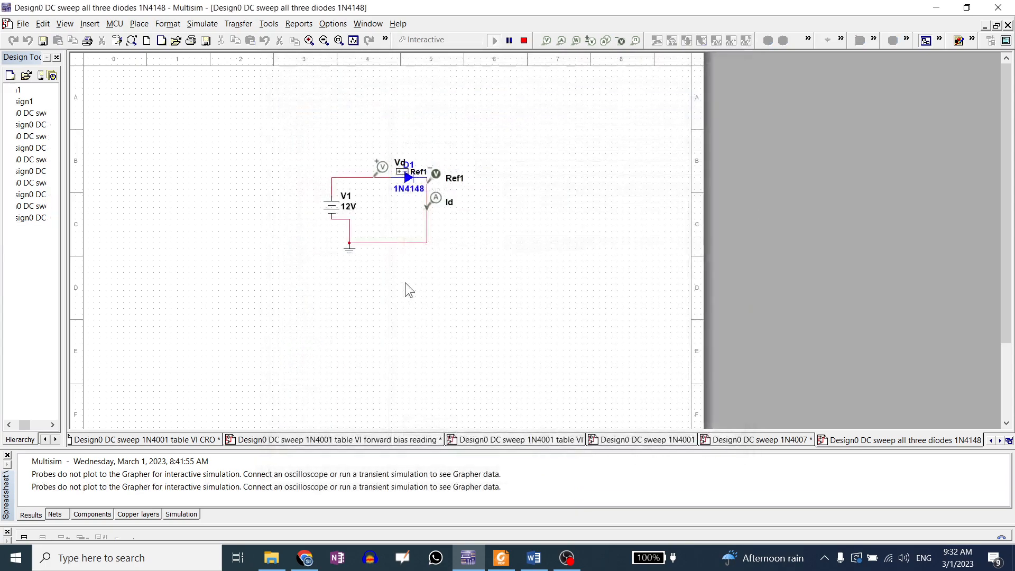
{"action": "scroll", "coordinate": [379, 134], "scroll_direction": "up", "scroll_amount": 2}
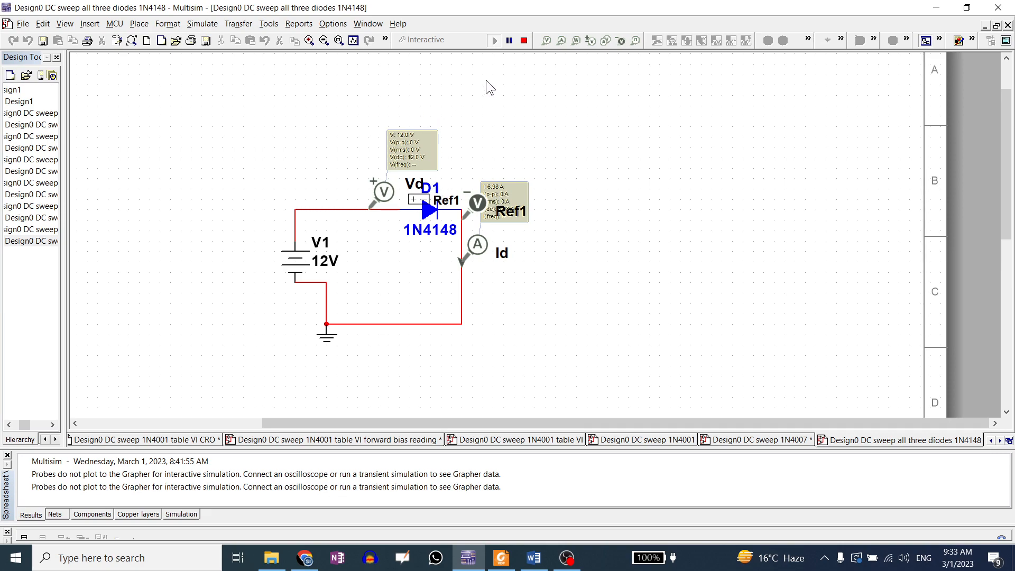
Stop the simulation and run the DC Sweep analysis of V1 from -120 V to 3 V in 0.5 V steps
{"action": "left_click", "coordinate": [521, 42]}
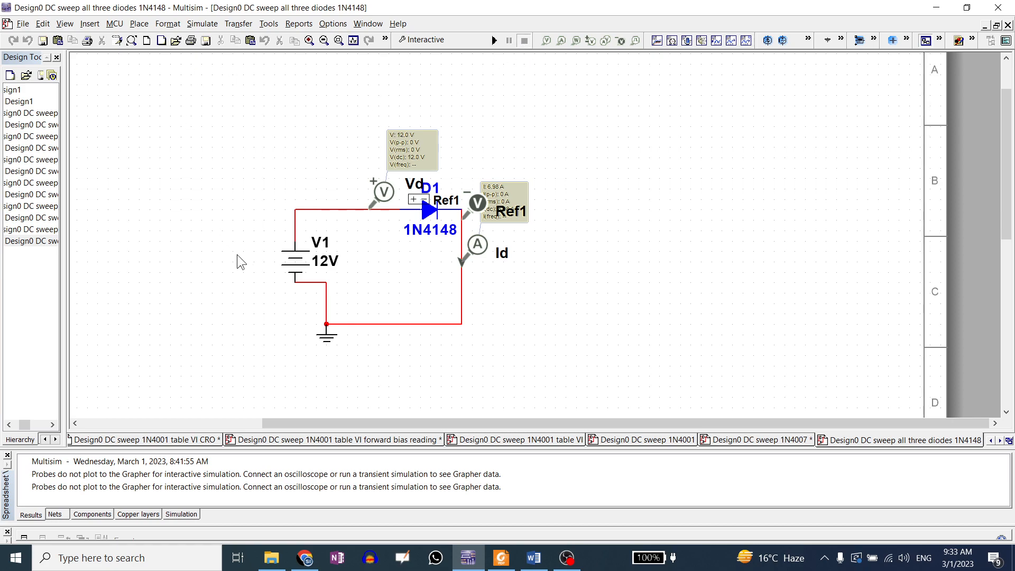
{"action": "left_click", "coordinate": [449, 40]}
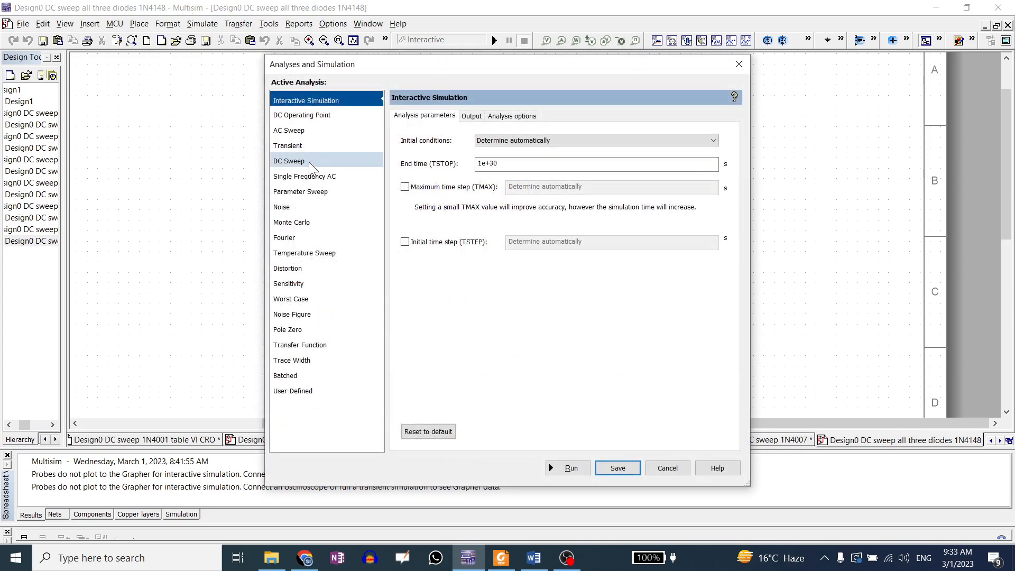
{"action": "left_click", "coordinate": [309, 161]}
{"action": "double_click", "coordinate": [548, 159]}
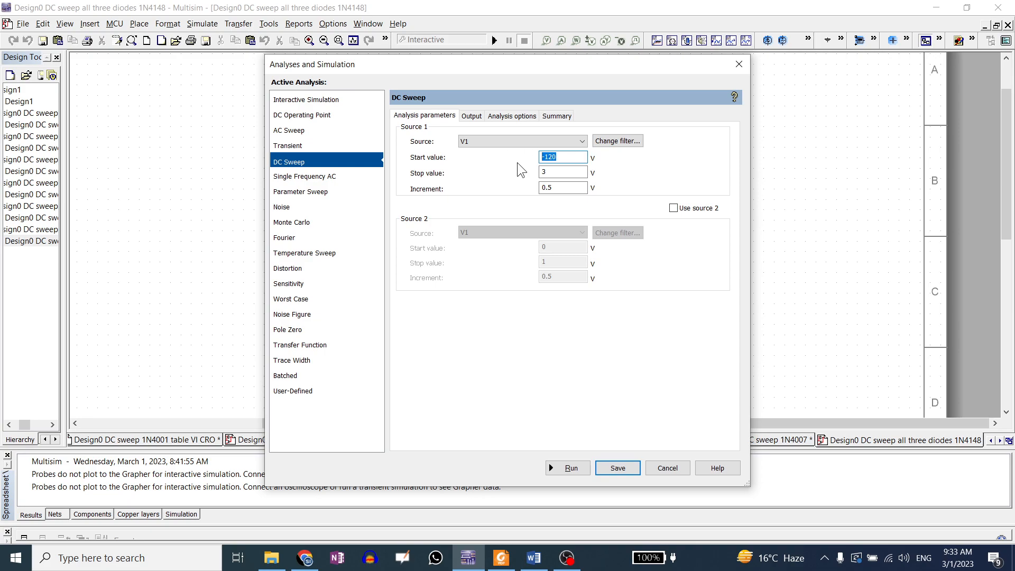
{"action": "key", "text": "Tab"}
{"action": "key", "text": "Tab"}
{"action": "left_click", "coordinate": [564, 467]}
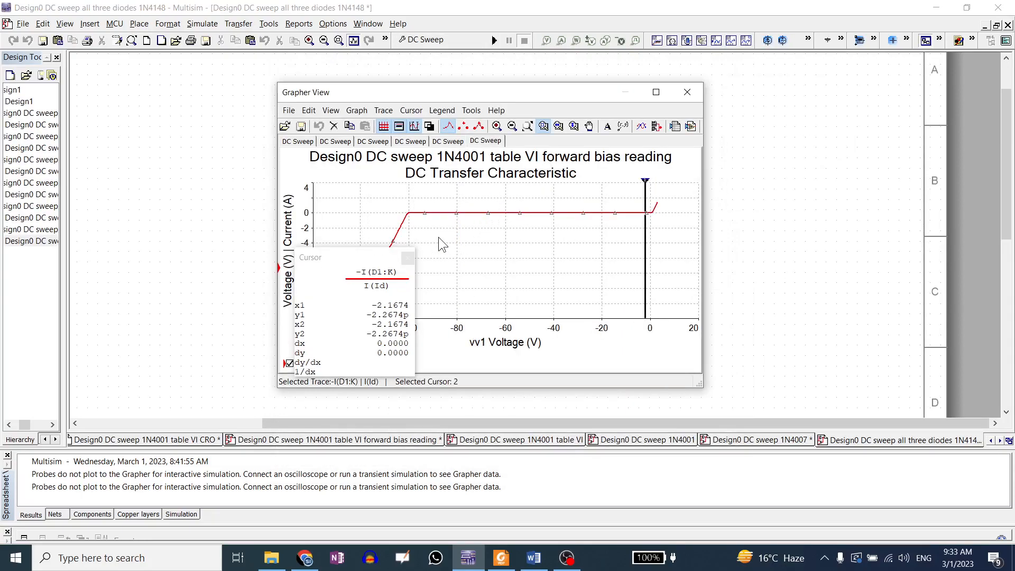
Zoom the graph into the reverse breakdown region near -100 V, then restore the full view
{"action": "left_click_drag", "start_coordinate": [359, 258], "coordinate": [767, 197]}
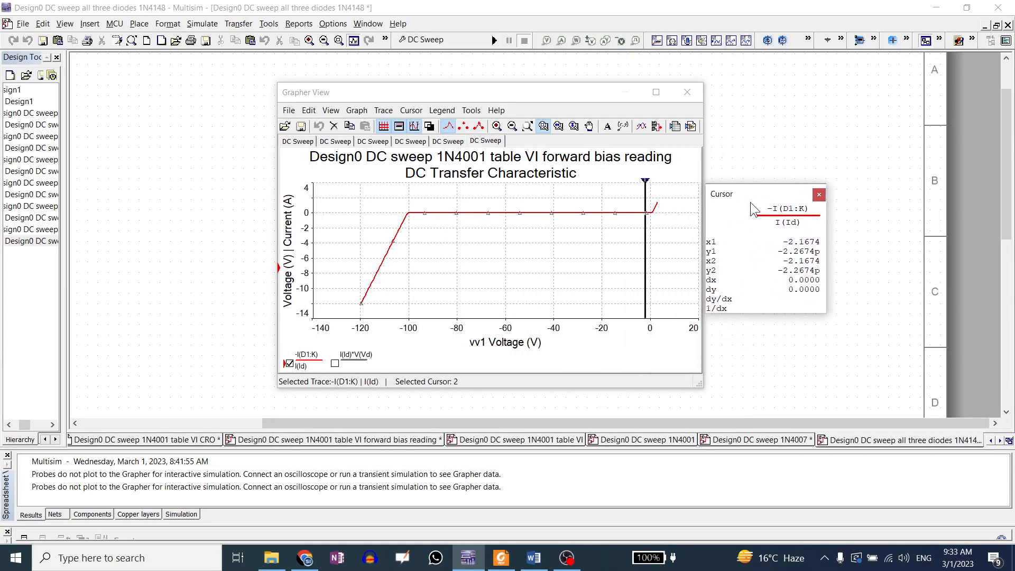
{"action": "left_click_drag", "start_coordinate": [391, 200], "coordinate": [425, 228]}
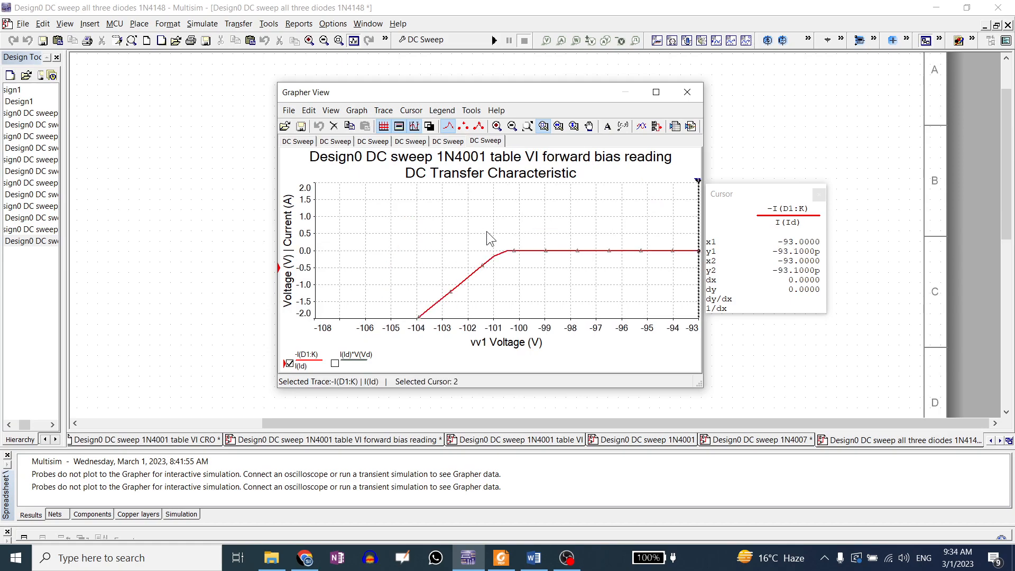
{"action": "left_click_drag", "start_coordinate": [486, 231], "coordinate": [535, 282]}
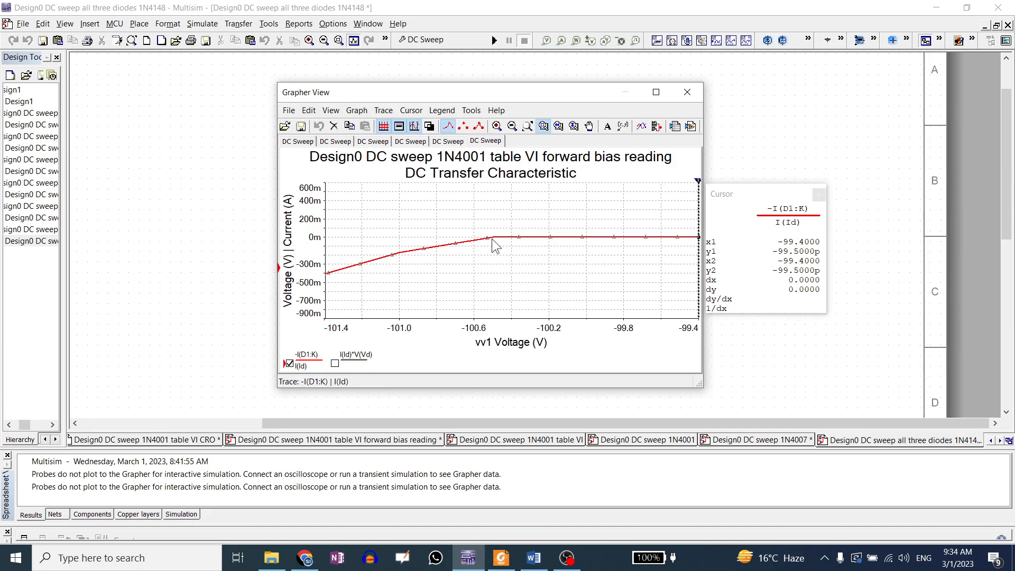
{"action": "left_click_drag", "start_coordinate": [457, 222], "coordinate": [526, 258]}
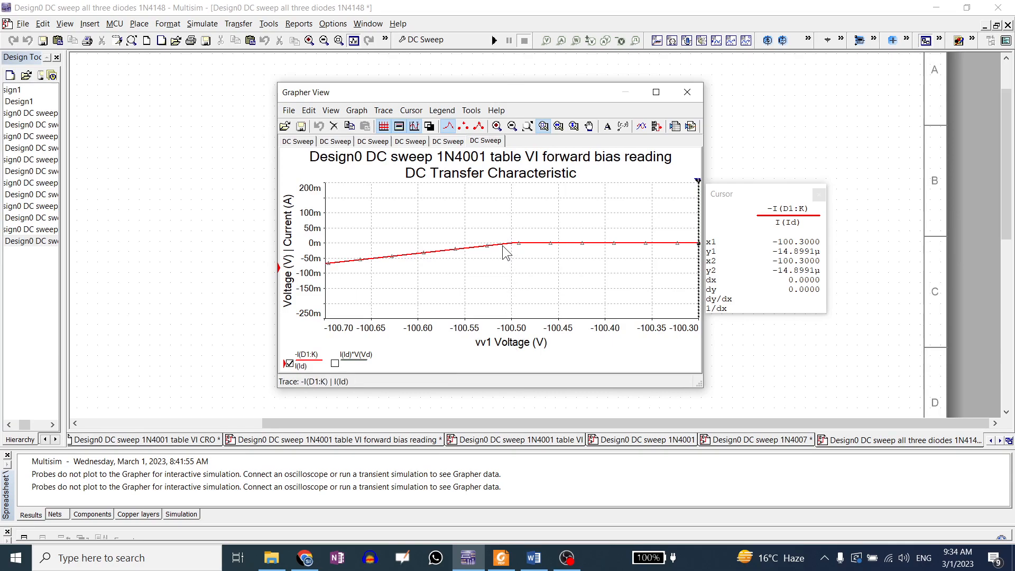
{"action": "left_click", "coordinate": [527, 126]}
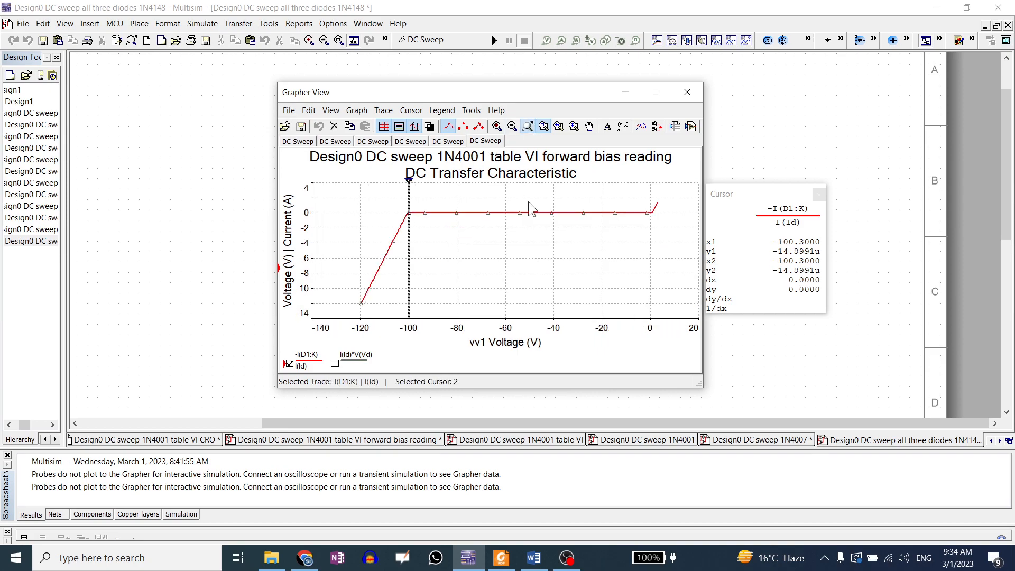
Zoom into the forward conduction knee around 0.5 V, restore the view, and close the Grapher
{"action": "left_click_drag", "start_coordinate": [646, 205], "coordinate": [665, 223]}
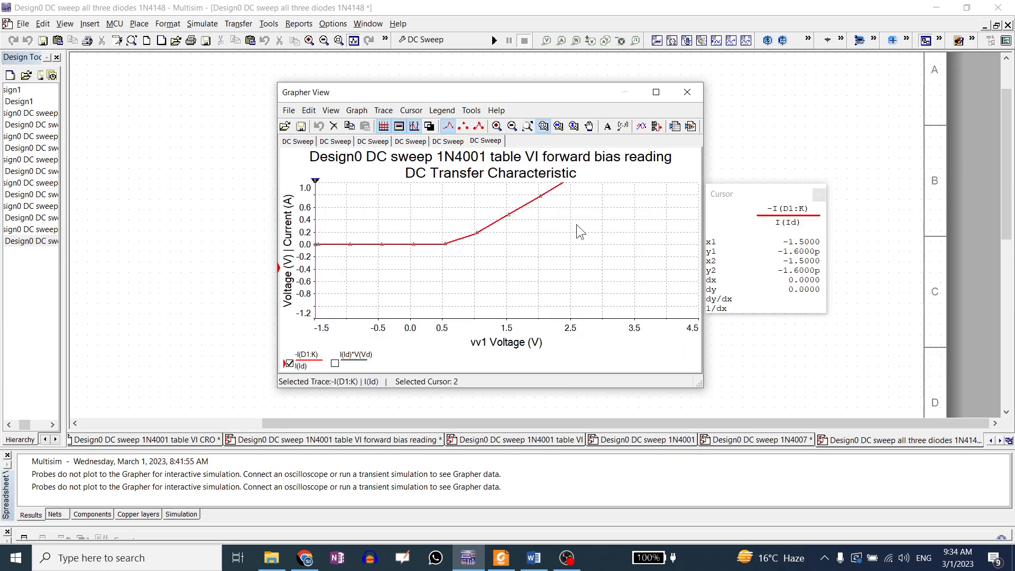
{"action": "left_click_drag", "start_coordinate": [432, 233], "coordinate": [490, 274]}
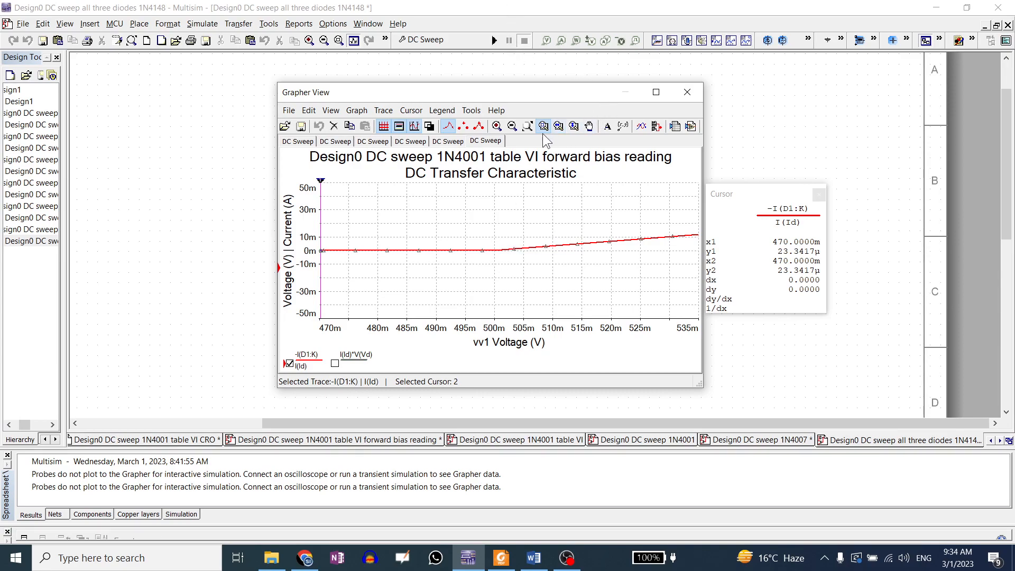
{"action": "left_click", "coordinate": [529, 128]}
{"action": "left_click", "coordinate": [687, 92]}
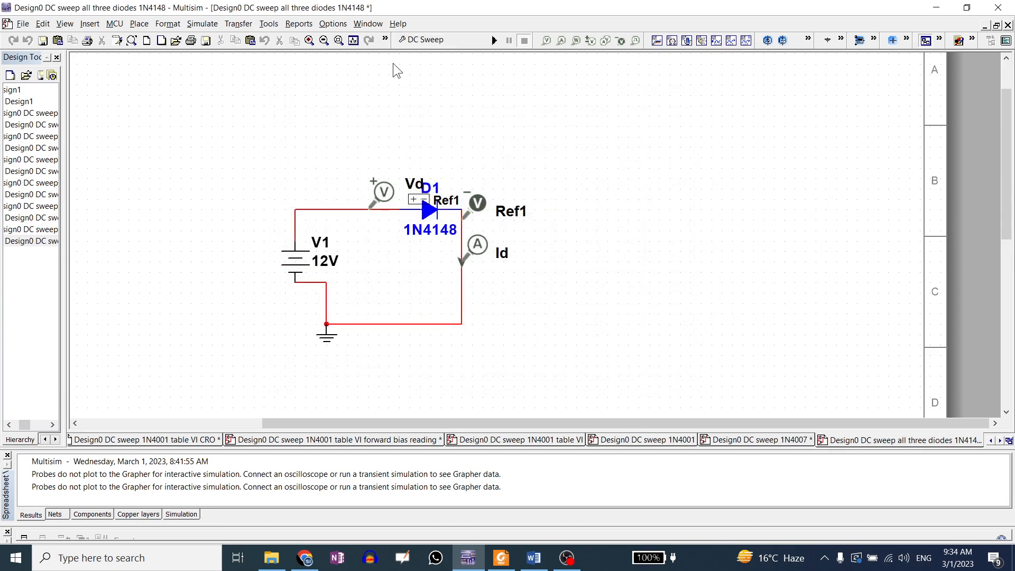
Copy the 1 kΩ resistor R1 from the CRO design and paste it into the 1N4148 circuit's return path
{"action": "left_click", "coordinate": [389, 439]}
{"action": "left_click", "coordinate": [201, 440]}
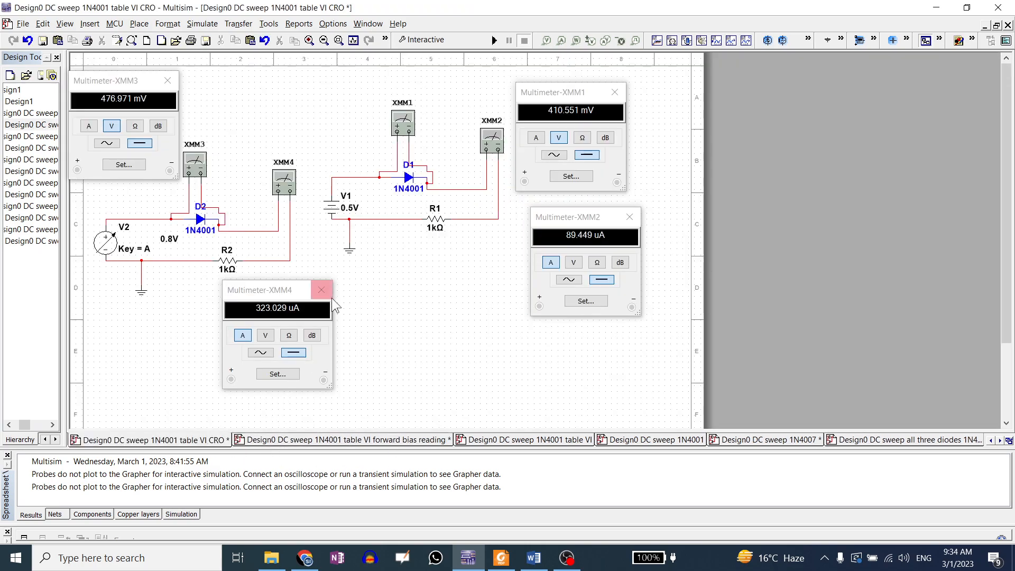
{"action": "left_click", "coordinate": [436, 228]}
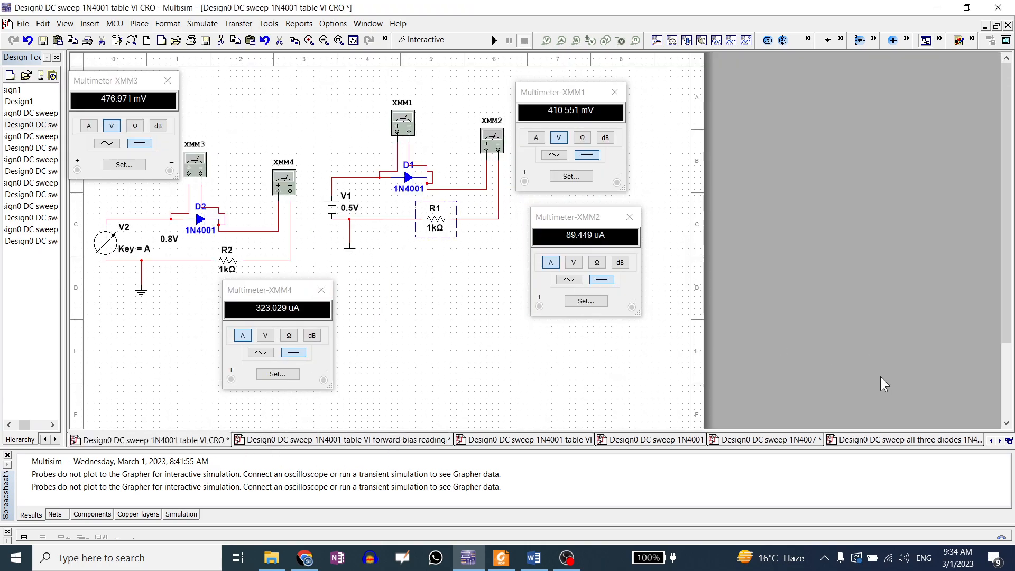
{"action": "left_click", "coordinate": [898, 440]}
{"action": "key", "text": "ctrl+v"}
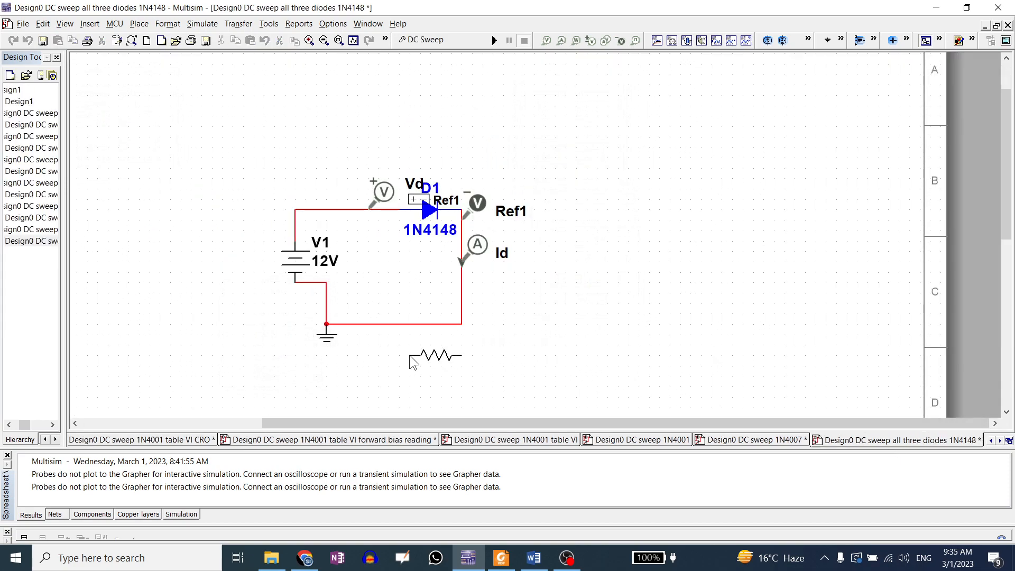
{"action": "left_click", "coordinate": [392, 326]}
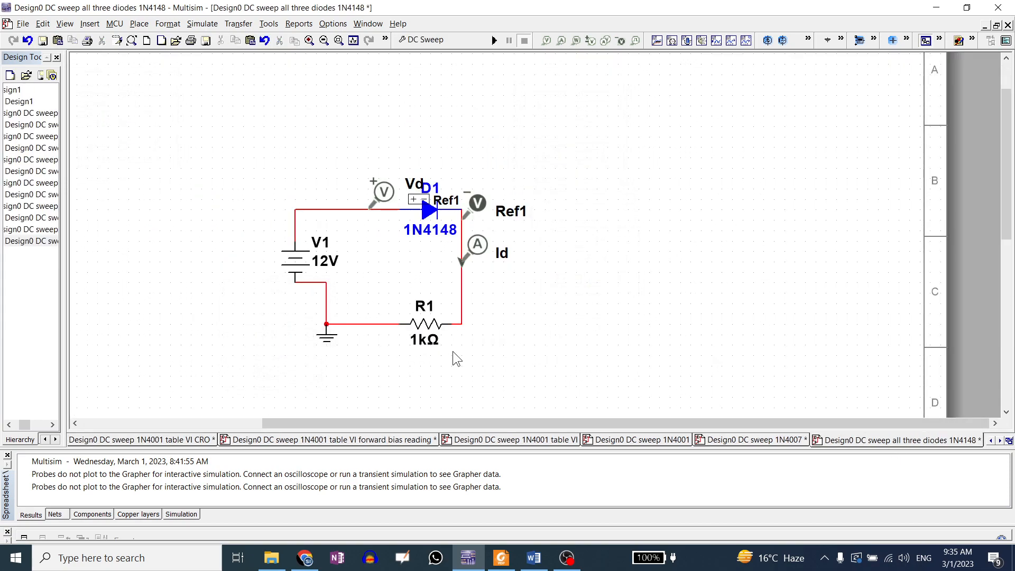
Run an interactive simulation of the 1N4148 circuit with the series resistor
{"action": "left_click", "coordinate": [455, 42]}
{"action": "left_click", "coordinate": [311, 101]}
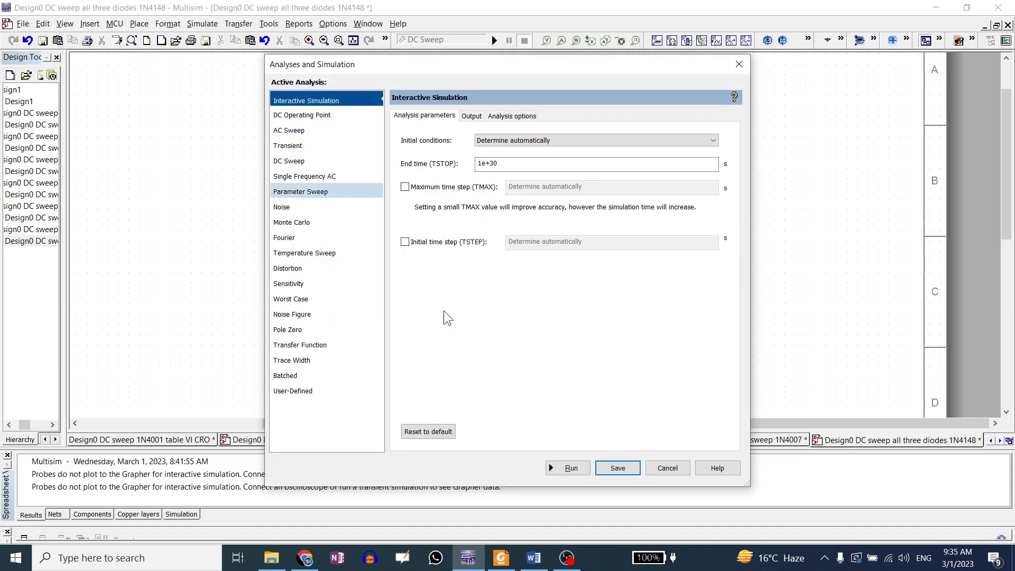
{"action": "left_click", "coordinate": [568, 468]}
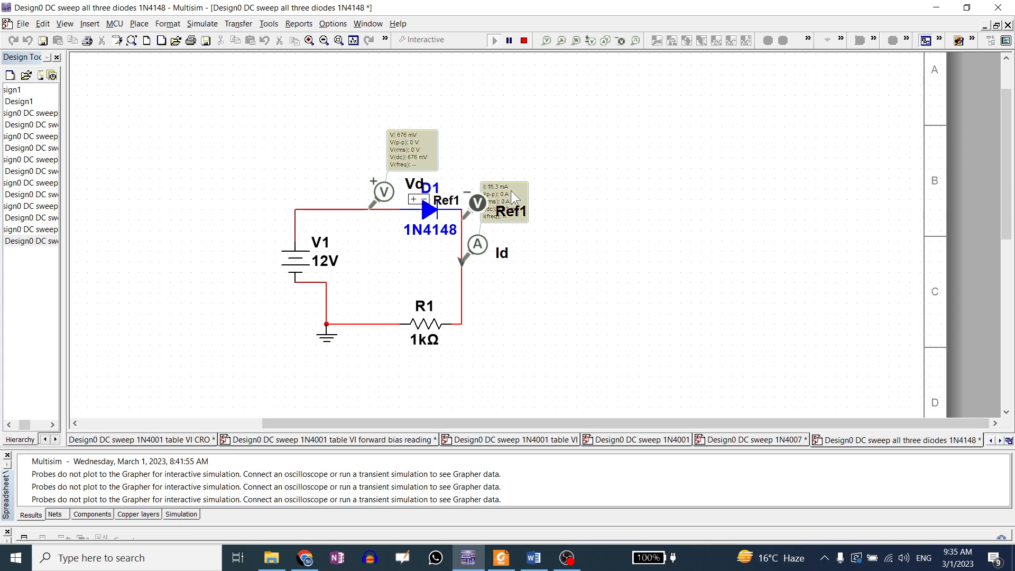
Check the forward-voltage test conditions in the 1N4148 datasheet's electrical characteristics table
{"action": "left_click", "coordinate": [501, 558]}
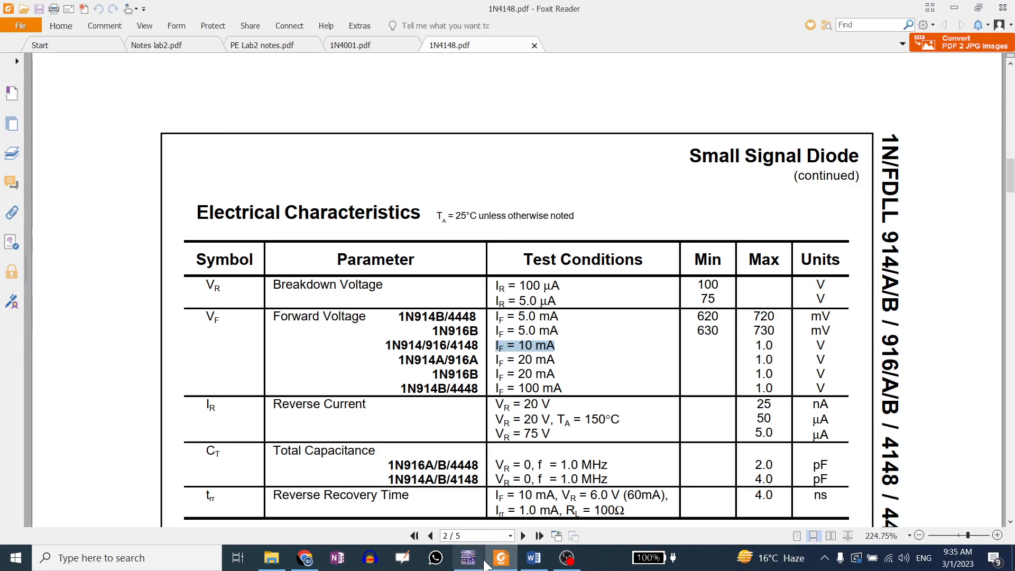
{"action": "left_click", "coordinate": [467, 557]}
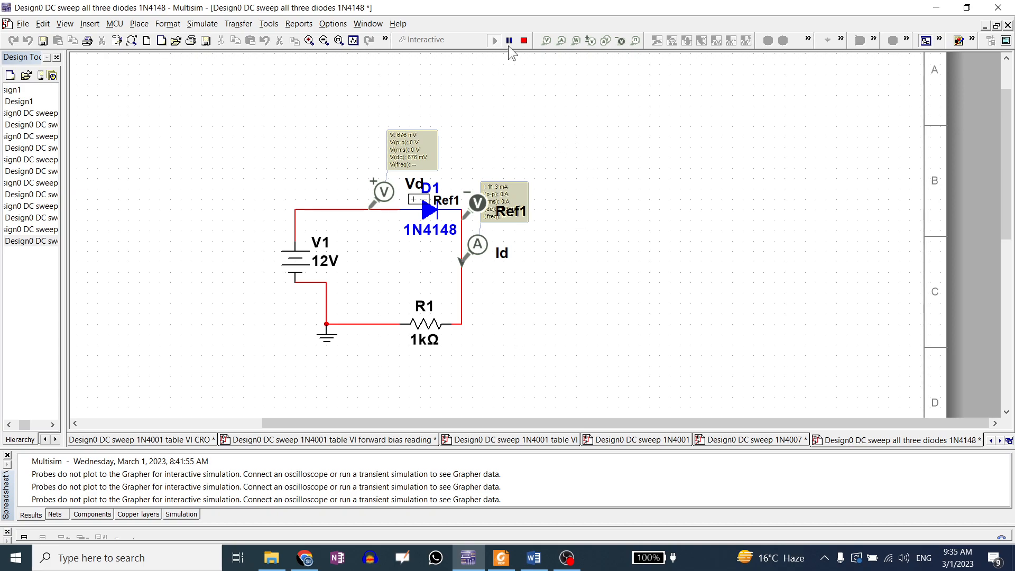
Stop the interactive simulation and run the DC Sweep analysis of V1 from -120 V to 3 V in 0.5 V steps
{"action": "left_click", "coordinate": [523, 41]}
{"action": "left_click", "coordinate": [422, 40]}
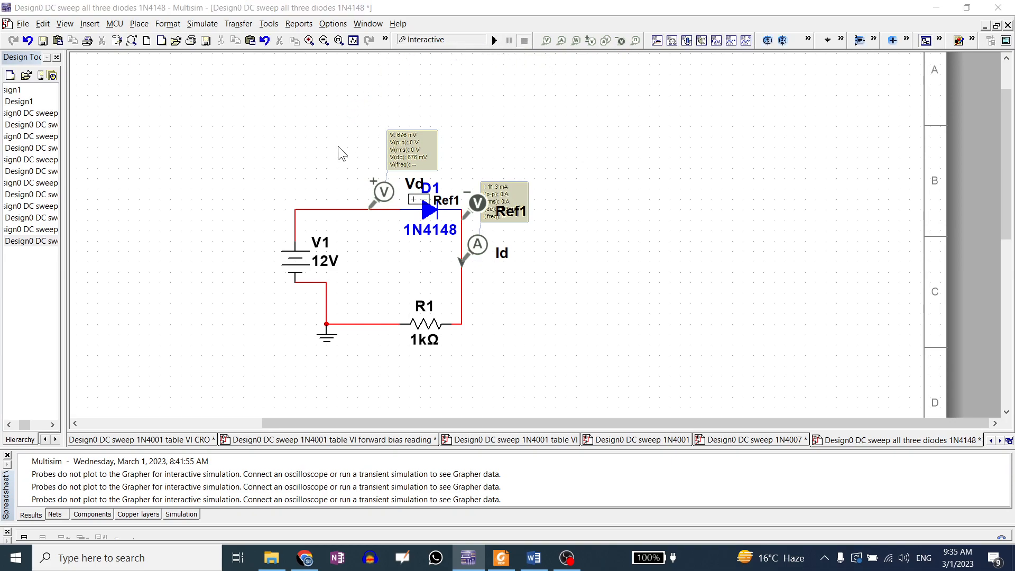
{"action": "left_click", "coordinate": [315, 161]}
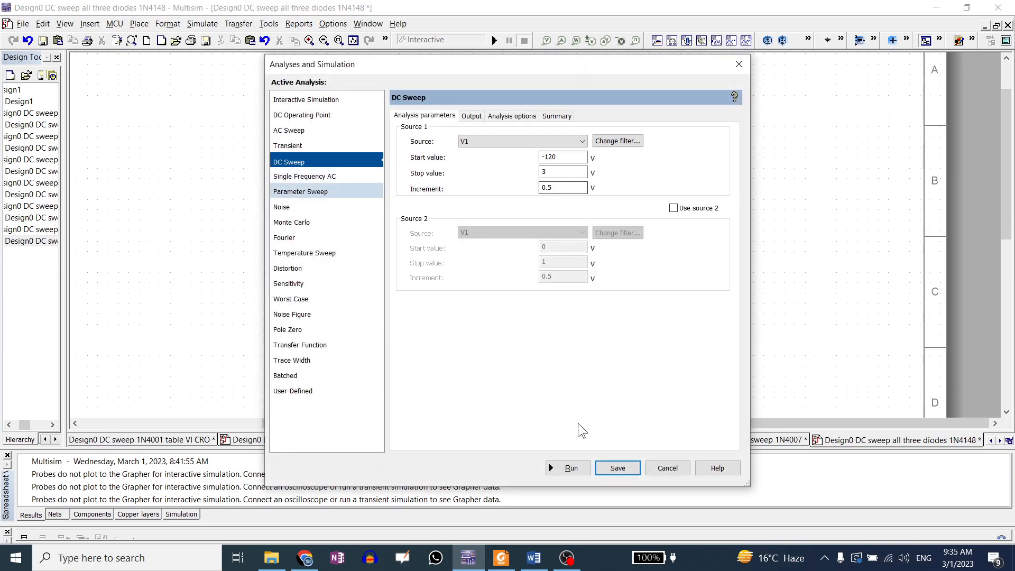
{"action": "left_click", "coordinate": [570, 467]}
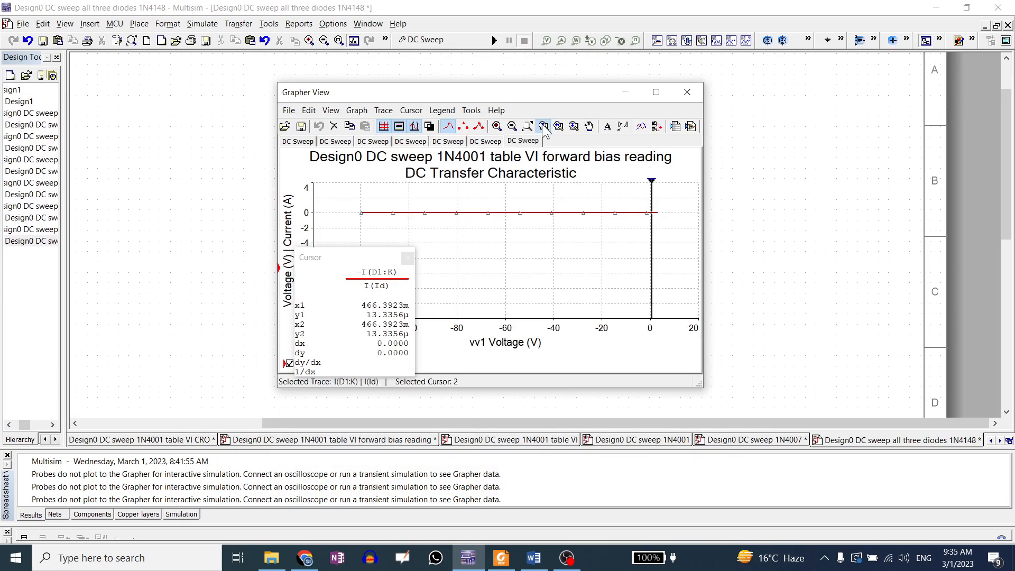
Inspect the 1N4148 DC sweep graph with cursors, zooming into the 400m–600m V forward region, then restore the full view
{"action": "left_click", "coordinate": [527, 127]}
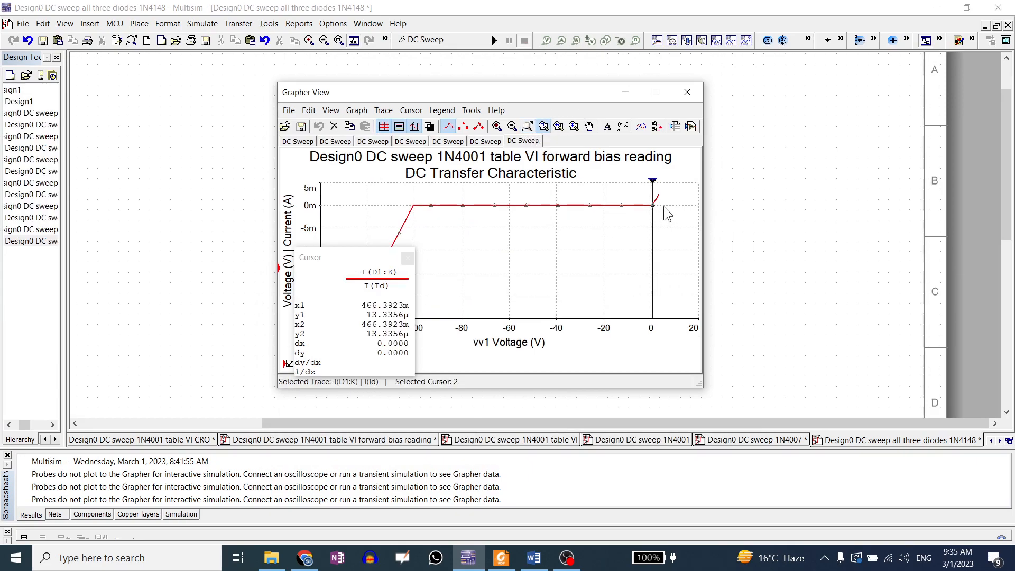
{"action": "left_click_drag", "start_coordinate": [653, 179], "coordinate": [487, 192]}
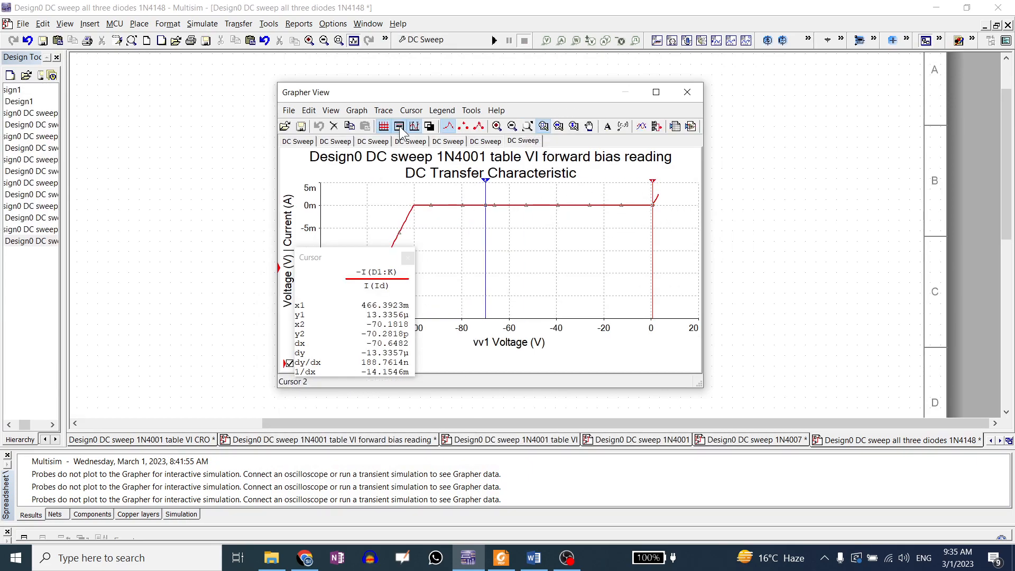
{"action": "left_click", "coordinate": [414, 126]}
{"action": "left_click_drag", "start_coordinate": [645, 194], "coordinate": [676, 228]}
{"action": "left_click_drag", "start_coordinate": [489, 244], "coordinate": [534, 285]}
{"action": "left_click_drag", "start_coordinate": [444, 249], "coordinate": [505, 295]}
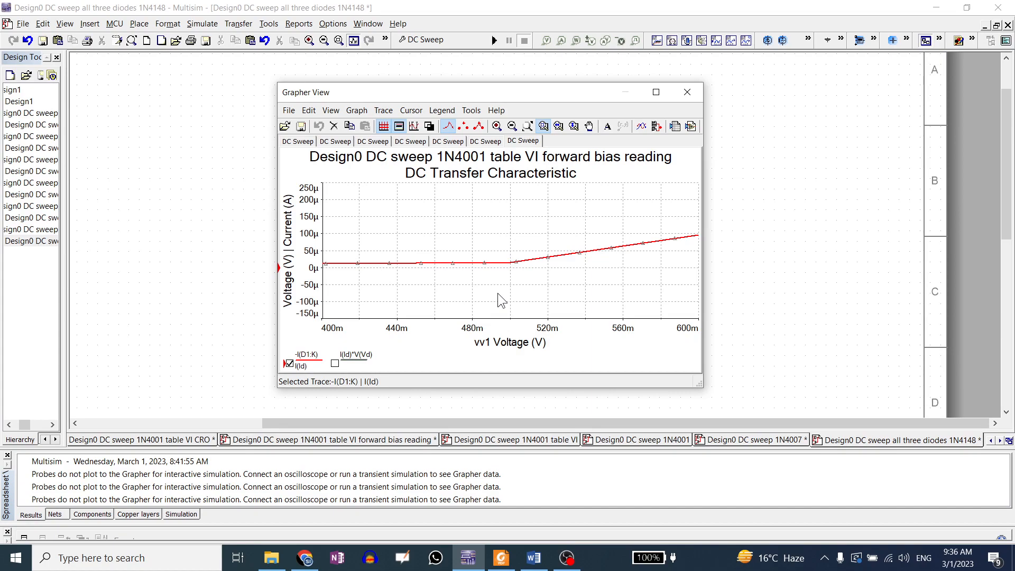
{"action": "left_click", "coordinate": [527, 126]}
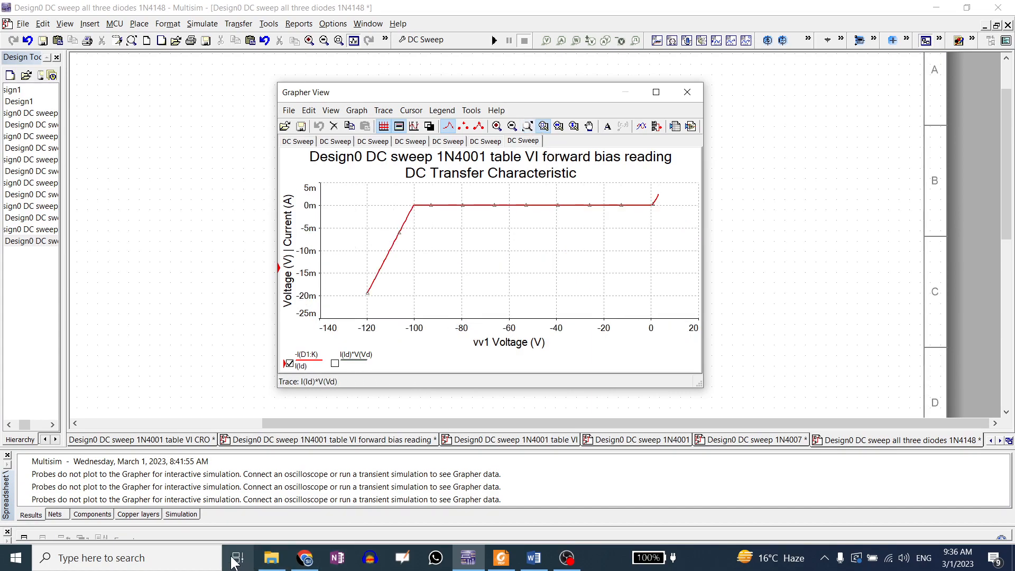
Open the design file 'Design0 DC sweep all three diodes3 1N5817', close its Grapher and maximize the schematic
{"action": "mouse_move", "coordinate": [272, 565]}
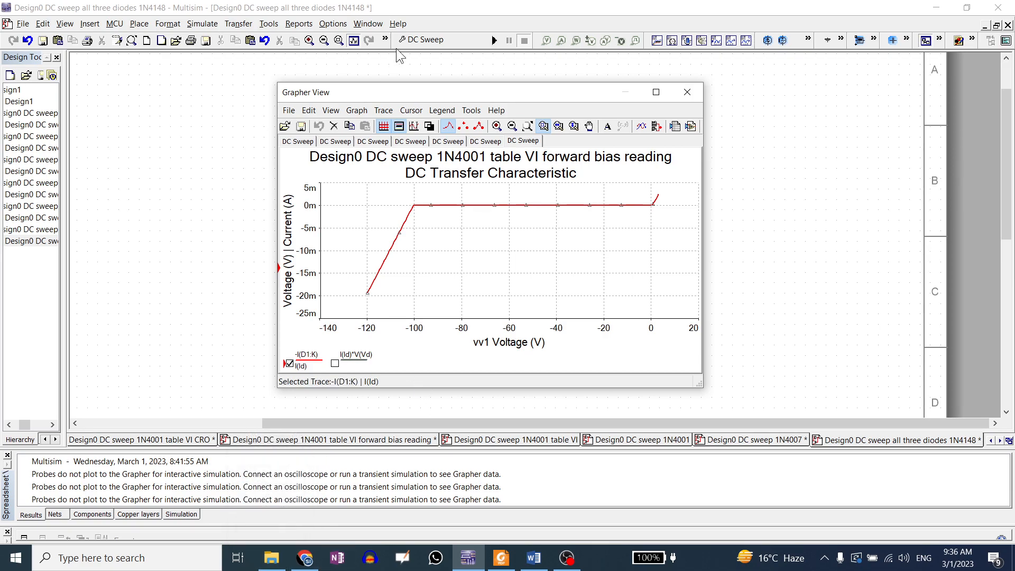
{"action": "left_click", "coordinate": [271, 558]}
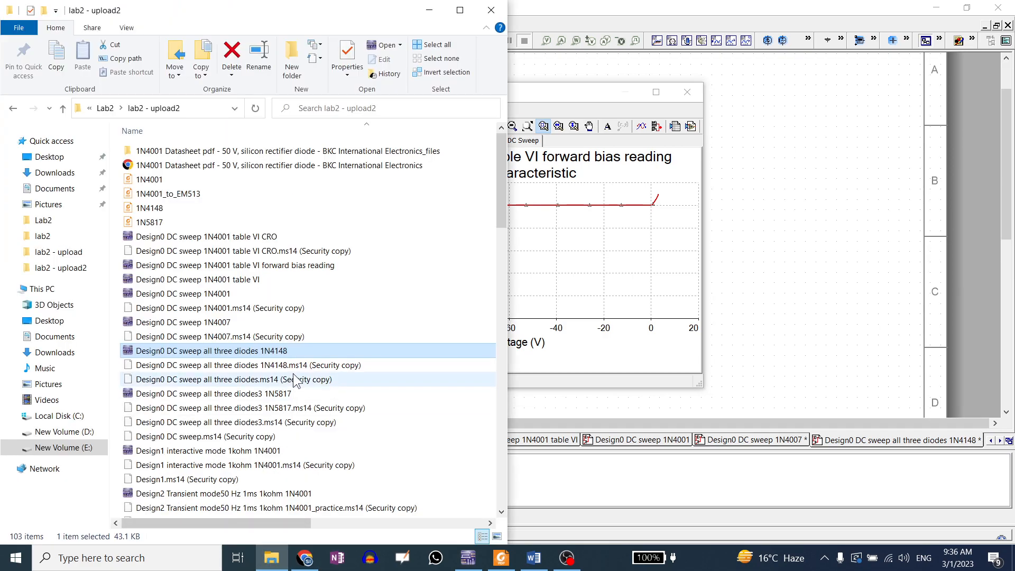
{"action": "scroll", "coordinate": [335, 314], "scroll_direction": "down", "scroll_amount": 1}
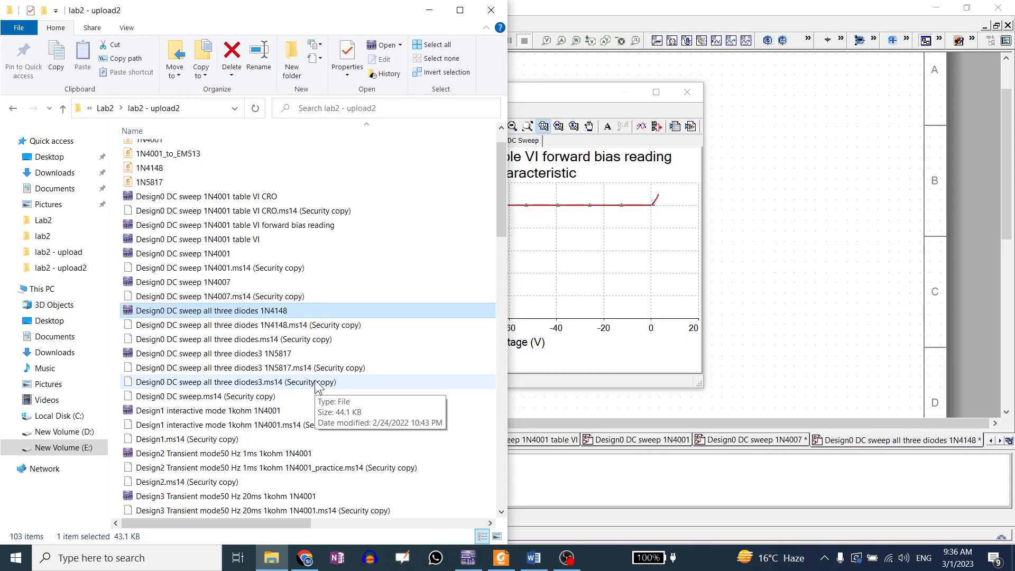
{"action": "double_click", "coordinate": [190, 356]}
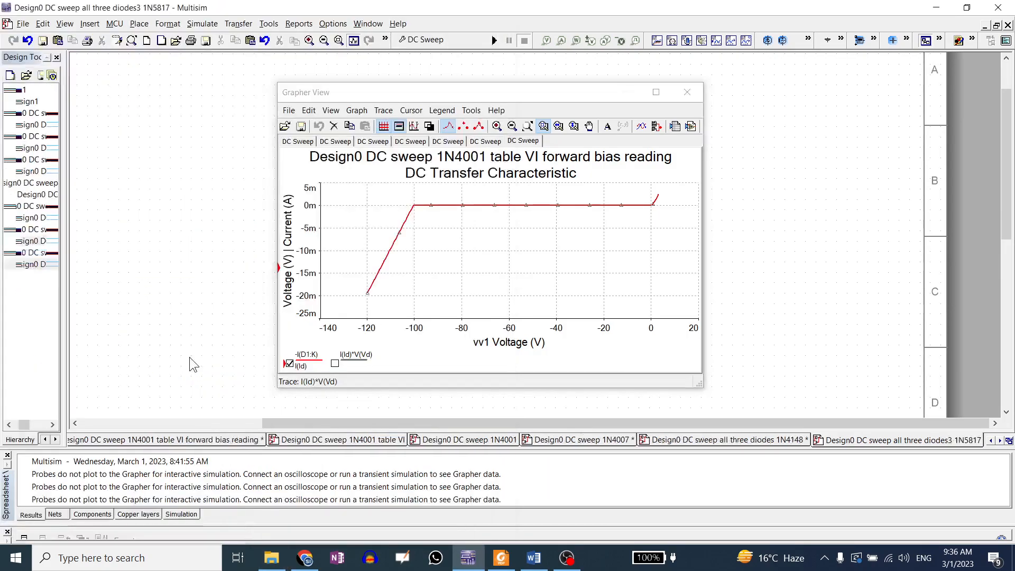
{"action": "left_click", "coordinate": [687, 93]}
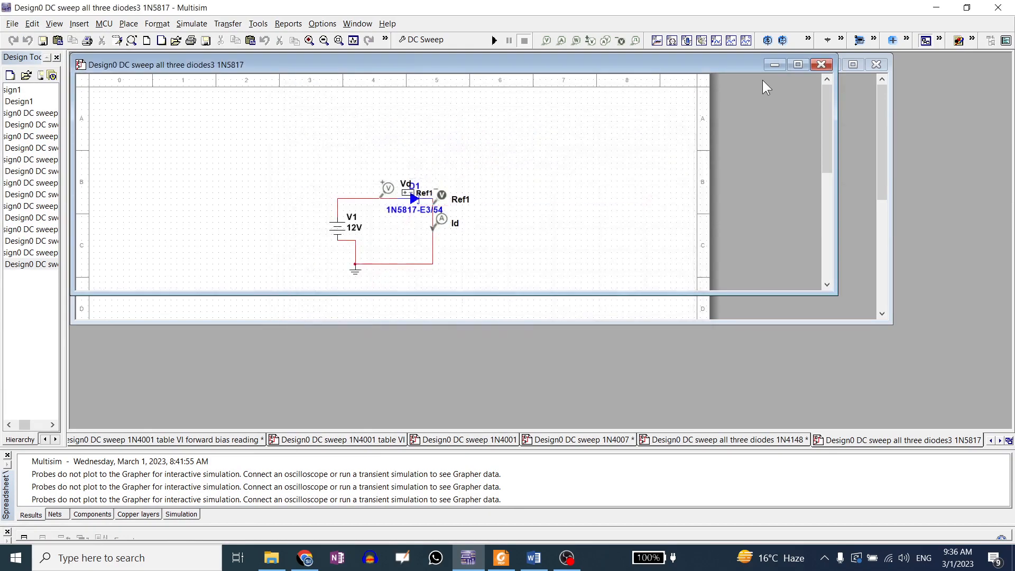
{"action": "left_click", "coordinate": [798, 64]}
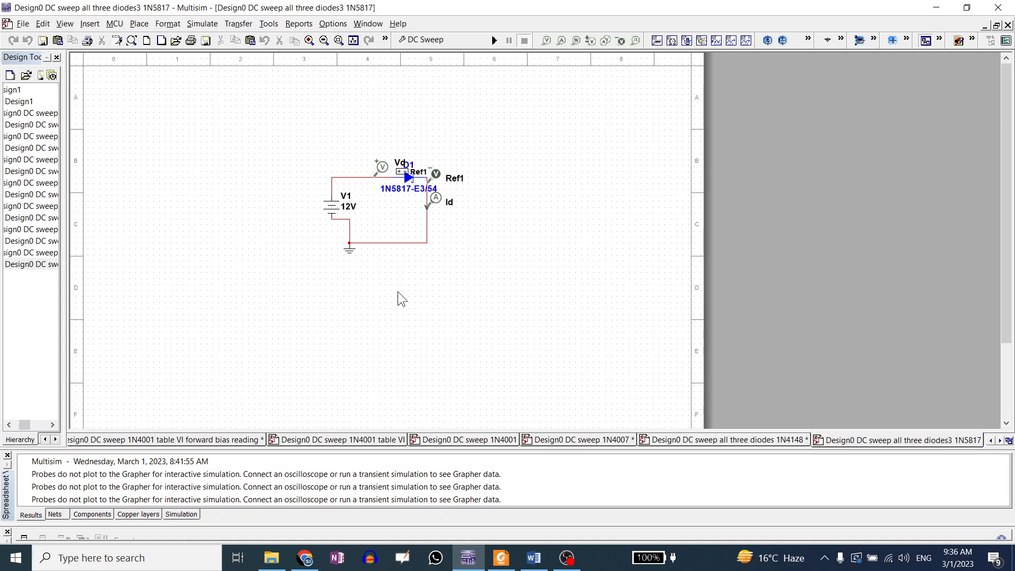
Search the datasheet catalog website for 1N5817 datasheets
{"action": "left_click", "coordinate": [310, 560]}
{"action": "scroll", "coordinate": [519, 129], "scroll_direction": "up", "scroll_amount": 8}
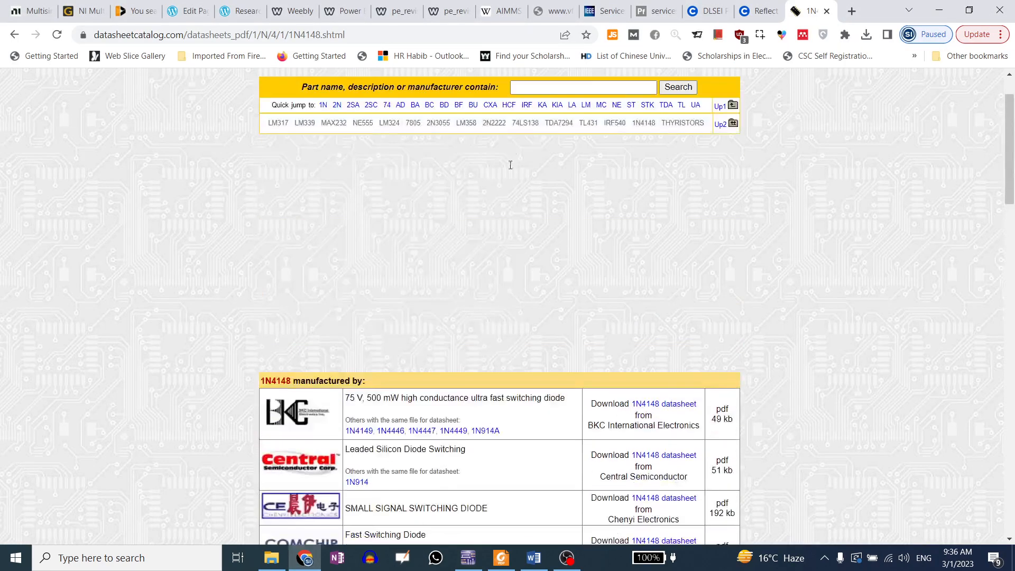
{"action": "left_click", "coordinate": [527, 87]}
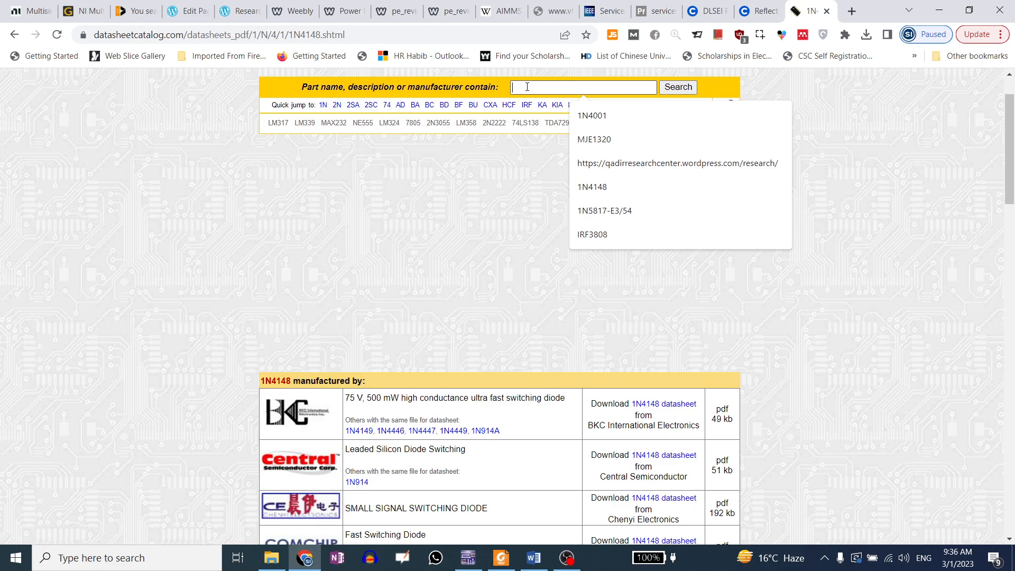
{"action": "left_click", "coordinate": [623, 214]}
{"action": "left_click", "coordinate": [680, 89]}
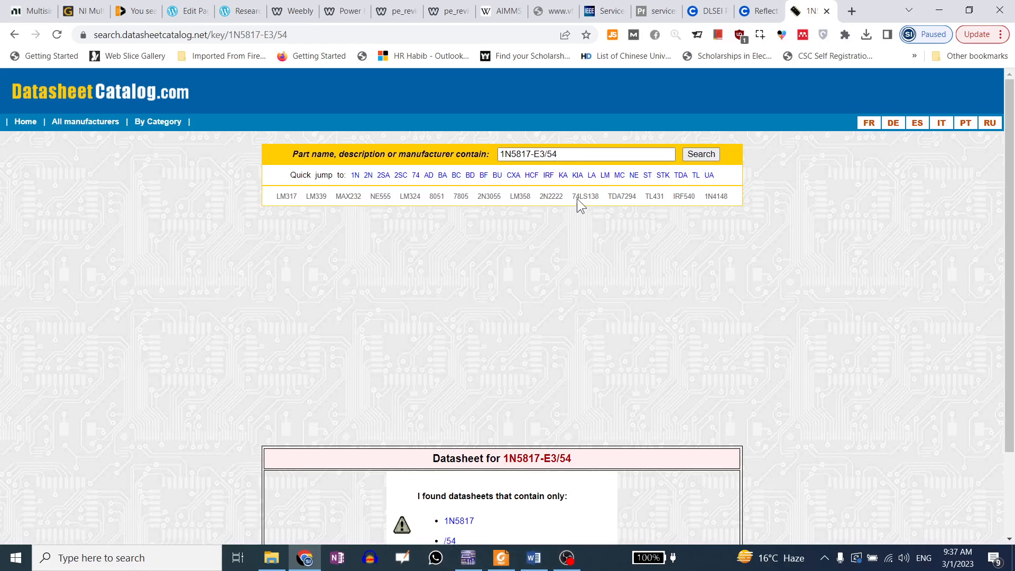
{"action": "left_click_drag", "start_coordinate": [575, 154], "coordinate": [532, 155]}
{"action": "key", "text": "BackSpace"}
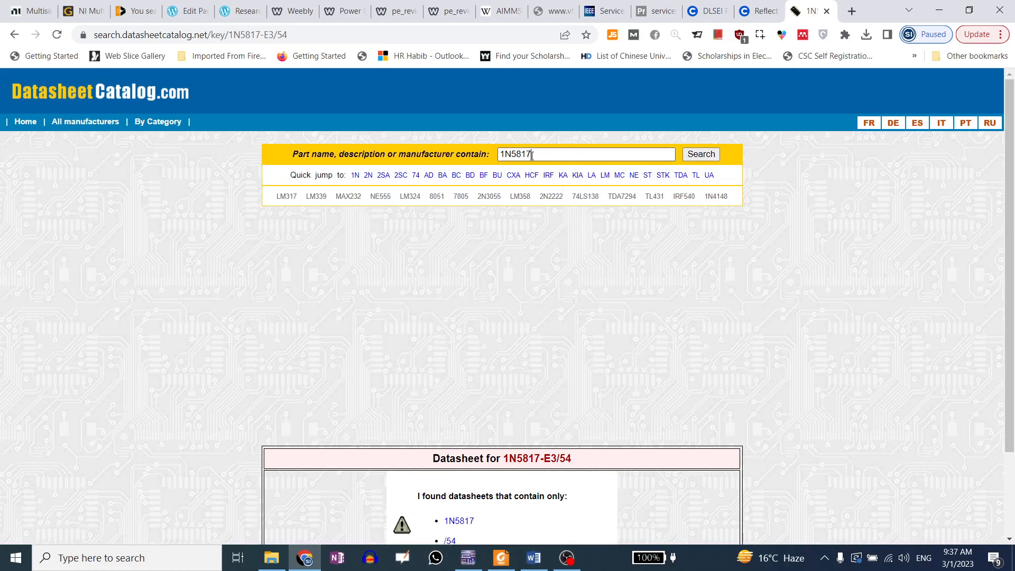
{"action": "key", "text": "Return"}
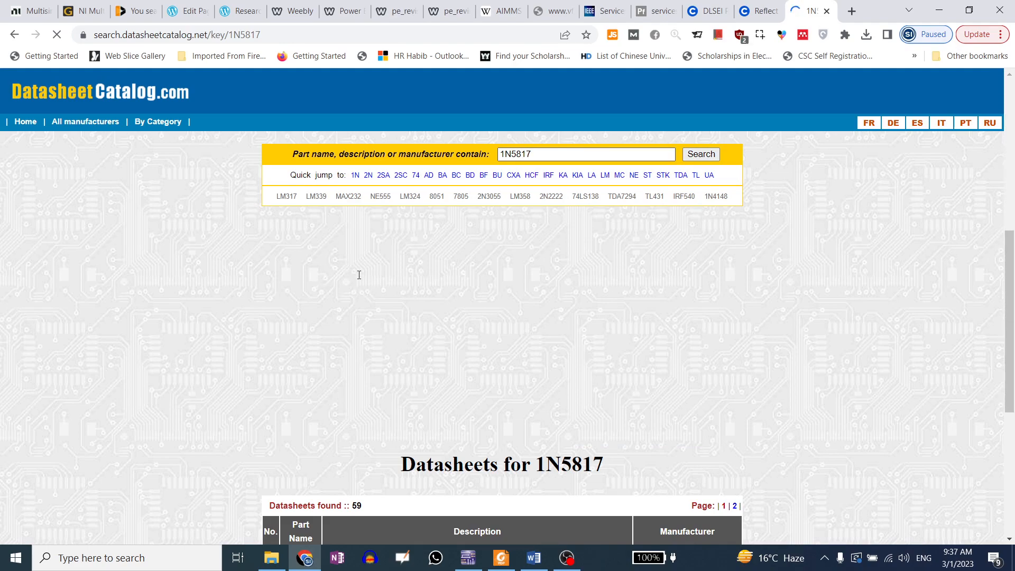
{"action": "scroll", "coordinate": [341, 290], "scroll_direction": "down", "scroll_amount": 8}
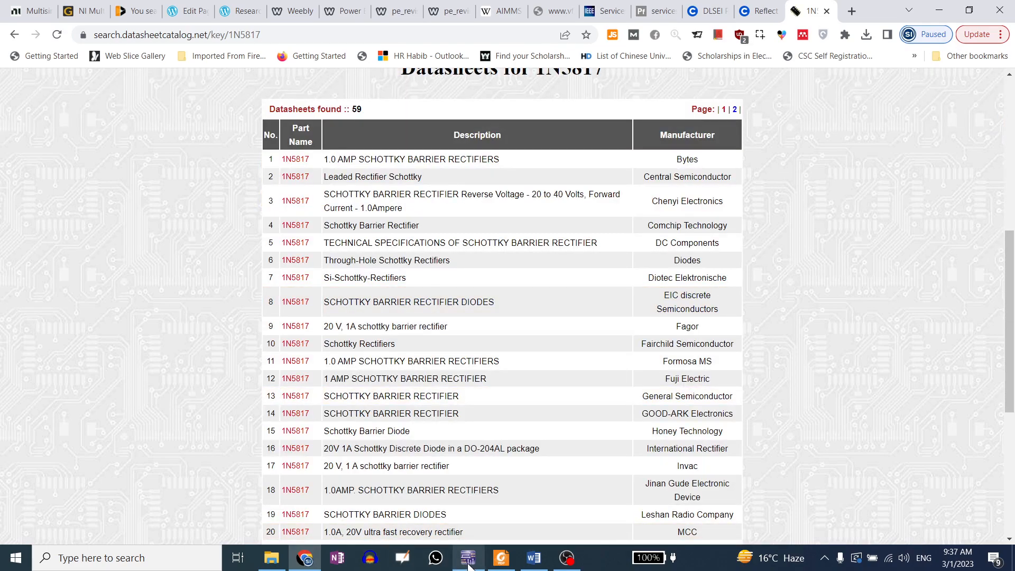
Open the component browser, choose the Diodes group's SCHOTTKY_DIODE family and filter components by 1N
{"action": "left_click", "coordinate": [468, 557]}
{"action": "left_click", "coordinate": [162, 27]}
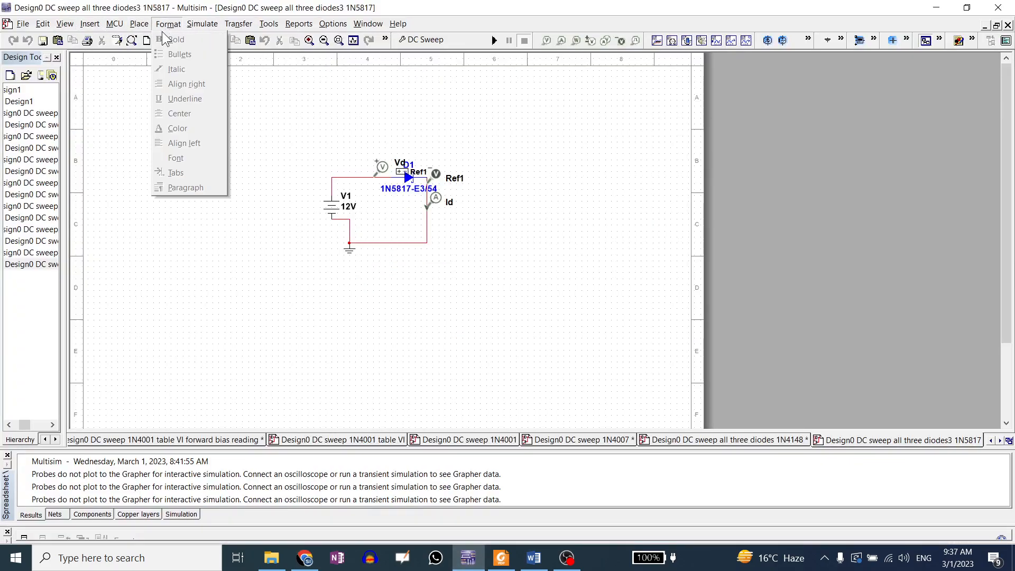
{"action": "left_click", "coordinate": [162, 40]}
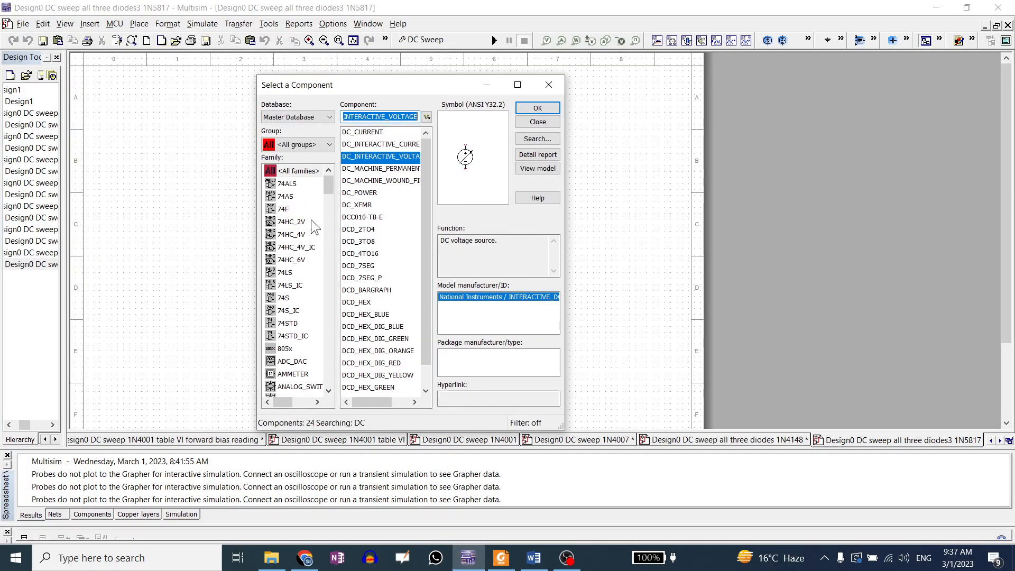
{"action": "left_click", "coordinate": [305, 146]}
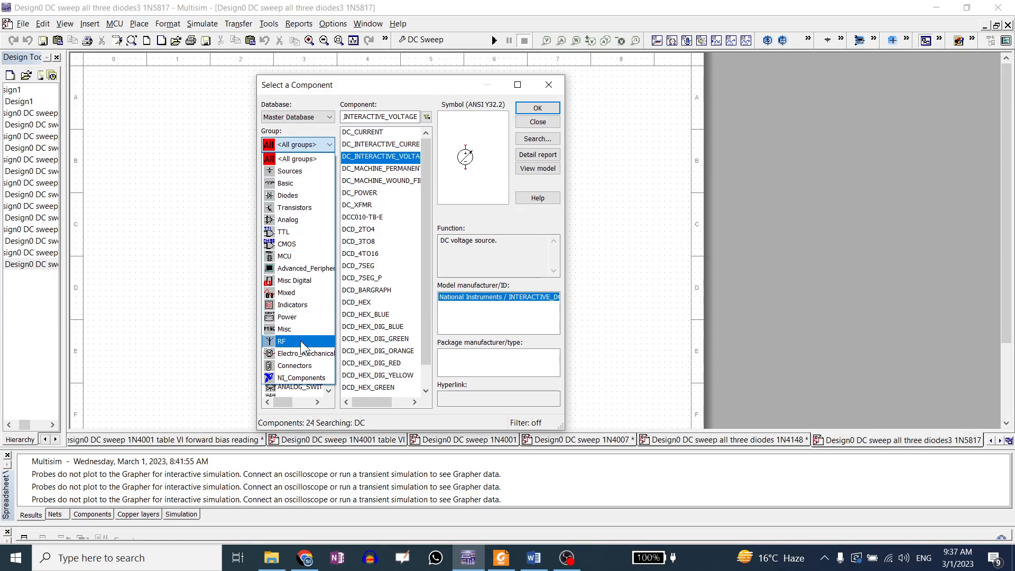
{"action": "left_click", "coordinate": [291, 170]}
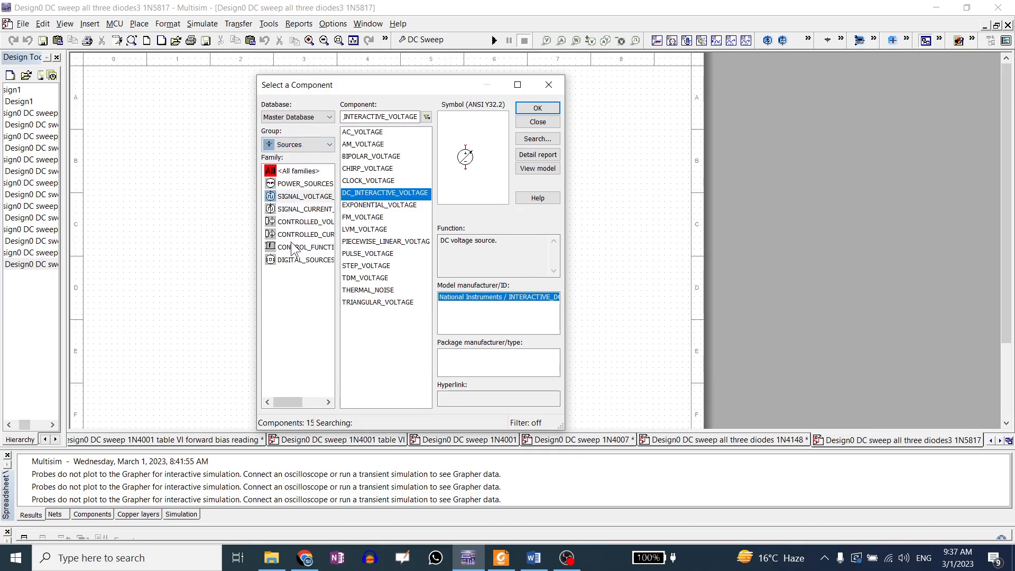
{"action": "left_click", "coordinate": [292, 144]}
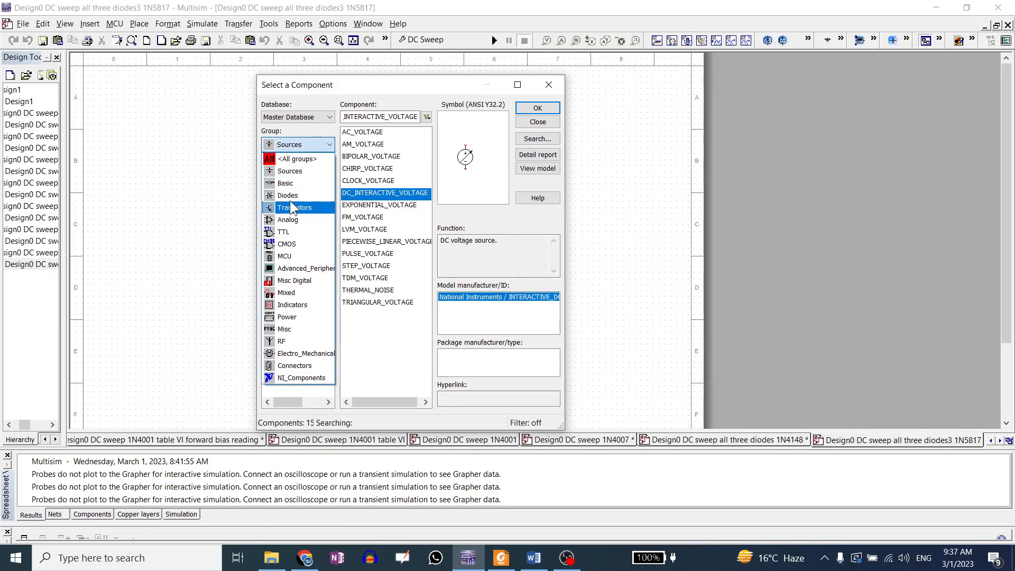
{"action": "left_click", "coordinate": [289, 196]}
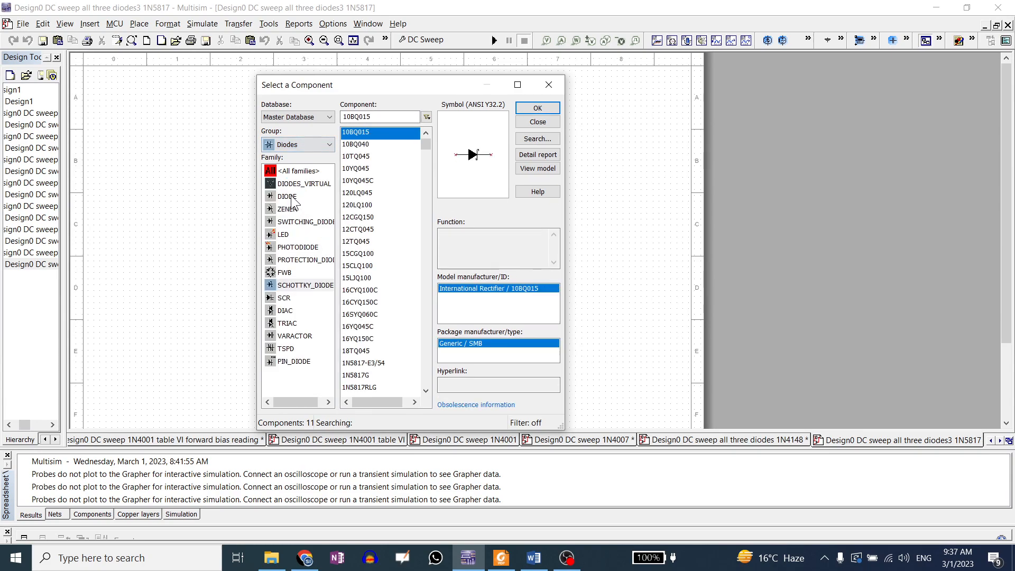
{"action": "left_click", "coordinate": [292, 286]}
{"action": "left_click_drag", "start_coordinate": [373, 117], "coordinate": [341, 118]}
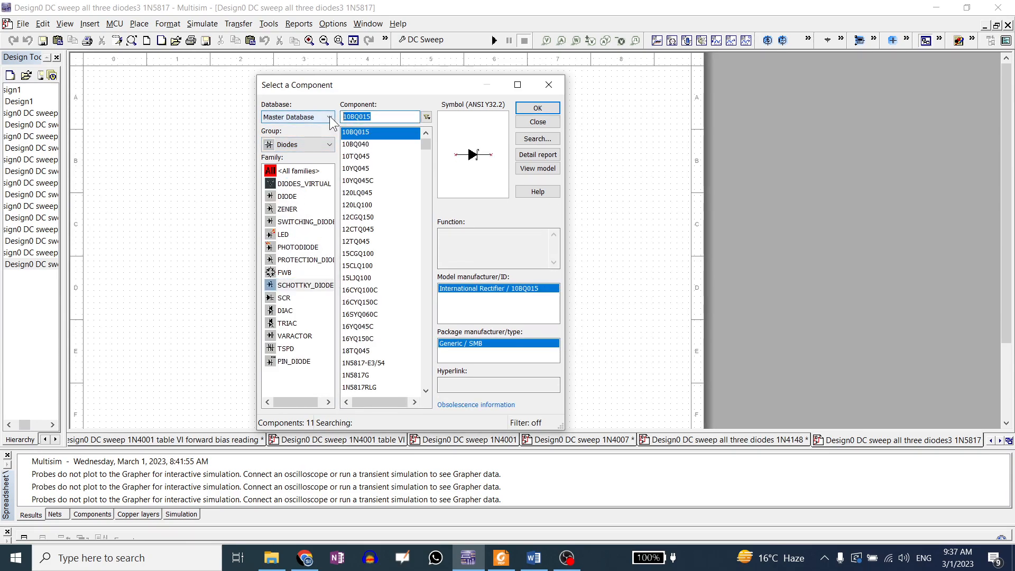
{"action": "type", "text": "1N"}
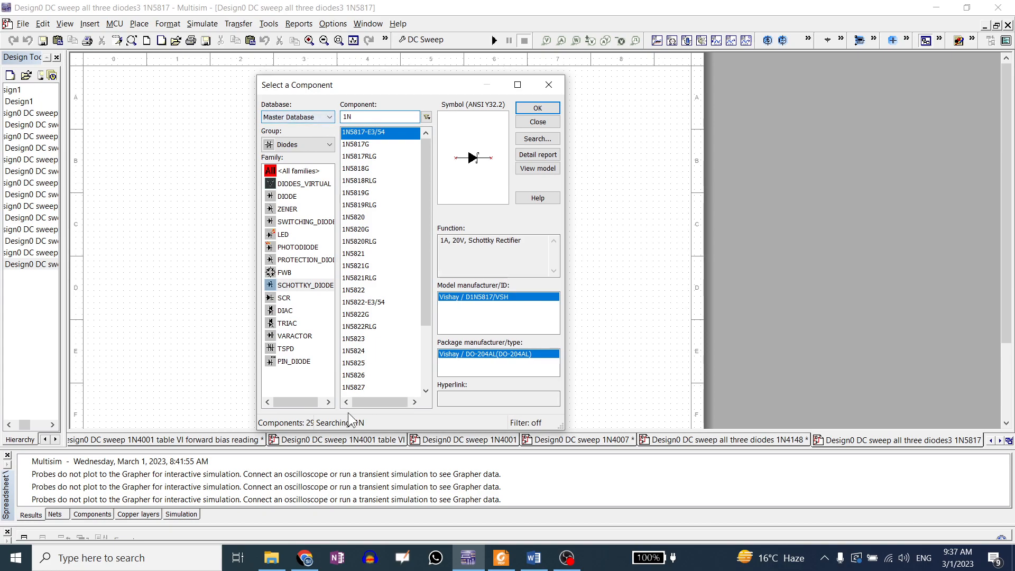
Narrow the Schottky diode component filter to 1N5817
{"action": "left_click", "coordinate": [304, 557]}
{"action": "scroll", "coordinate": [460, 328], "scroll_direction": "up", "scroll_amount": 4}
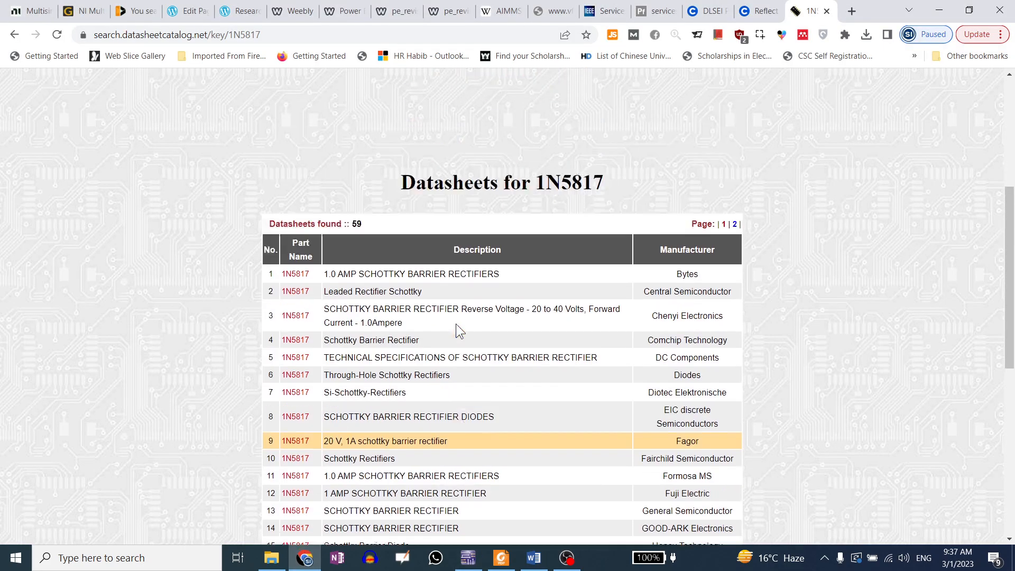
{"action": "left_click", "coordinate": [476, 563]}
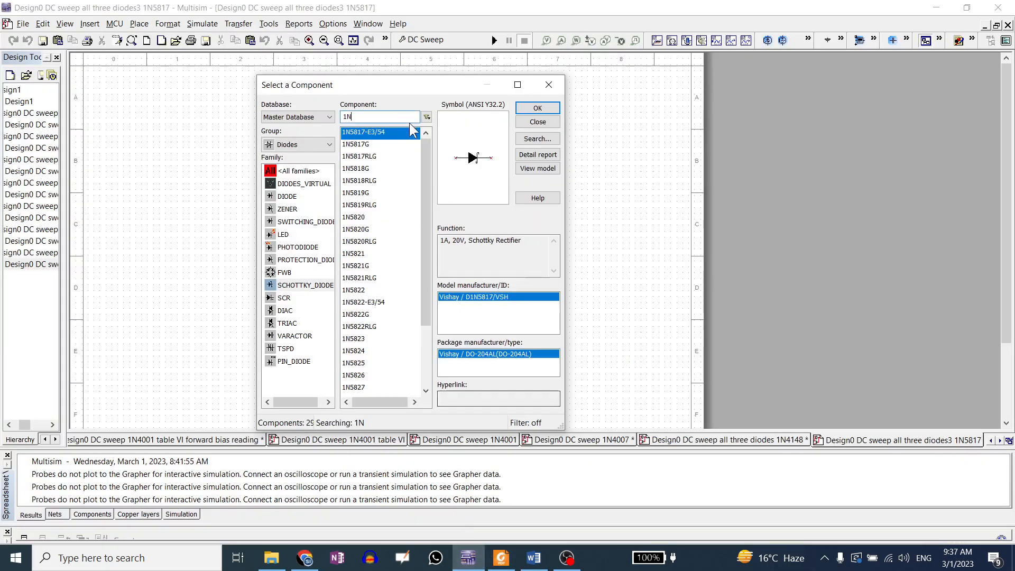
{"action": "type", "text": "817"}
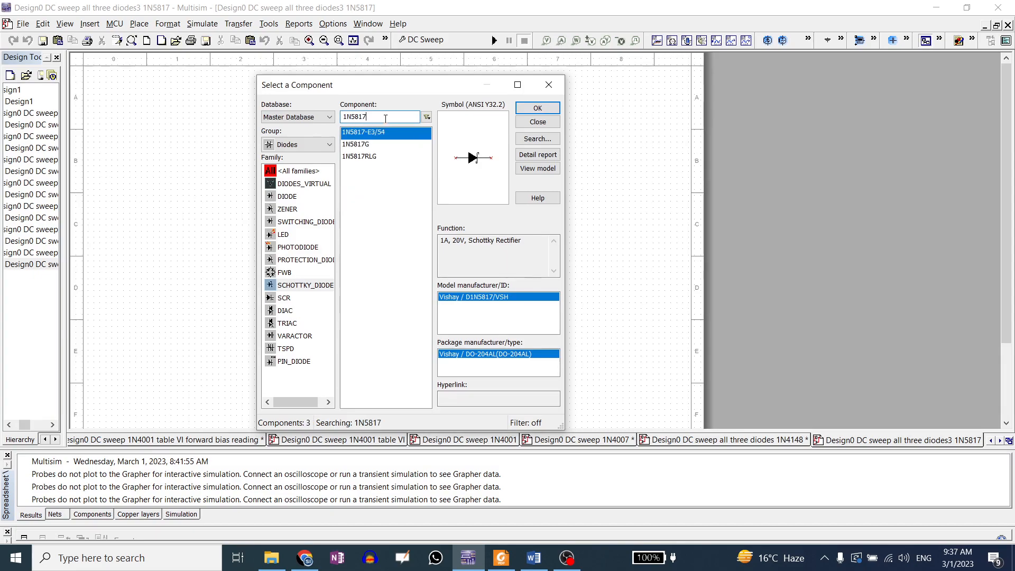
Open the Fairchild Semiconductor 1N5817 datasheet entry from the search results list
{"action": "left_click", "coordinate": [304, 558]}
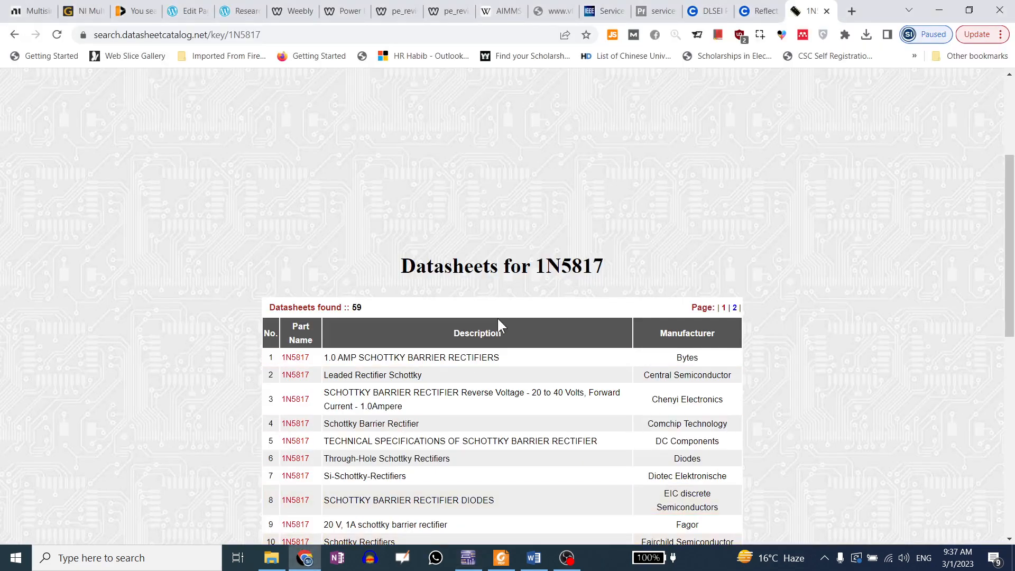
{"action": "scroll", "coordinate": [499, 316], "scroll_direction": "down", "scroll_amount": 1}
{"action": "scroll", "coordinate": [354, 390], "scroll_direction": "down", "scroll_amount": 1}
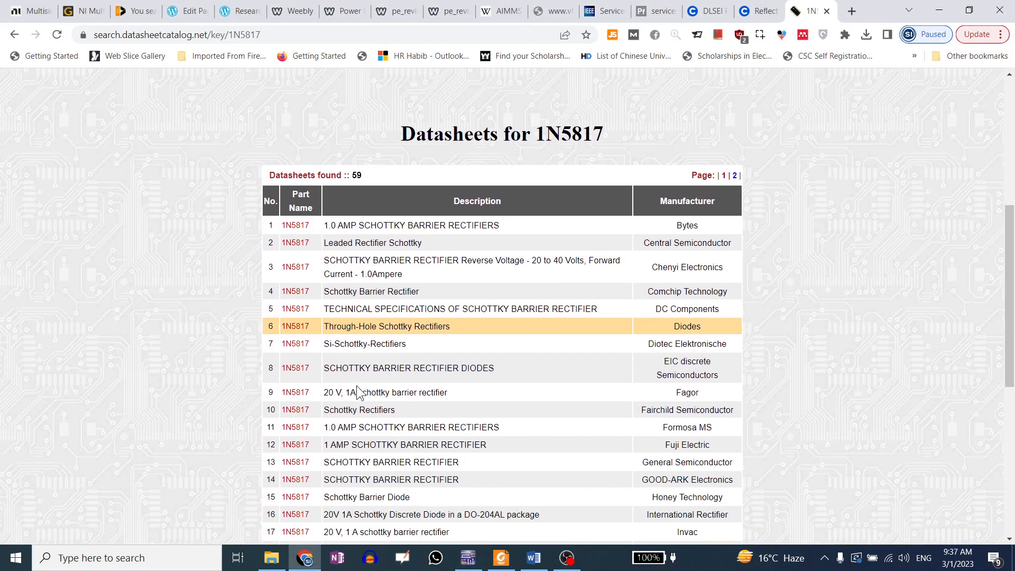
{"action": "left_click", "coordinate": [293, 416]}
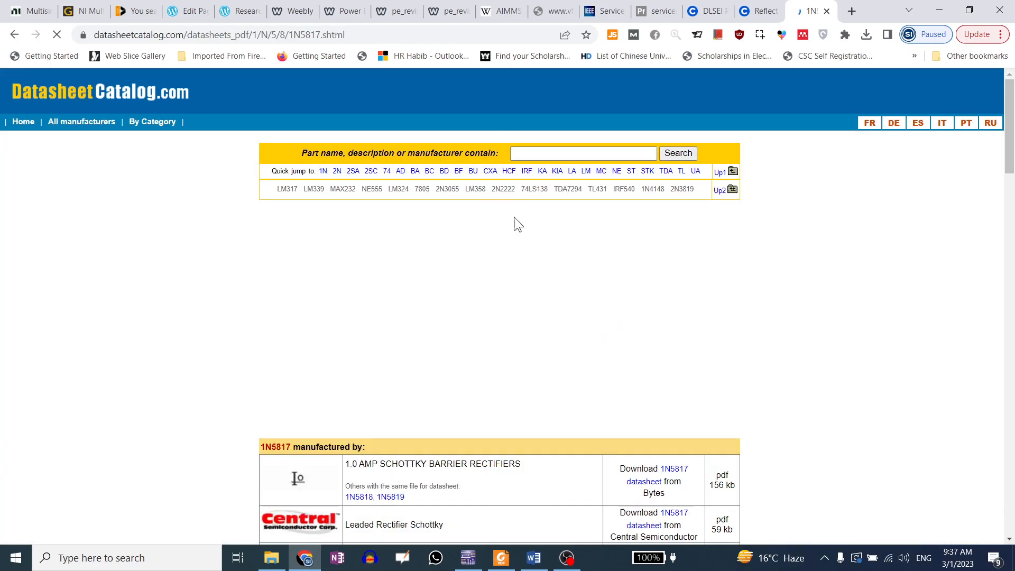
Open the Fairchild Semiconductor 1N5817 datasheet PDF from the manufacturer list
{"action": "scroll", "coordinate": [581, 427], "scroll_direction": "down", "scroll_amount": 5}
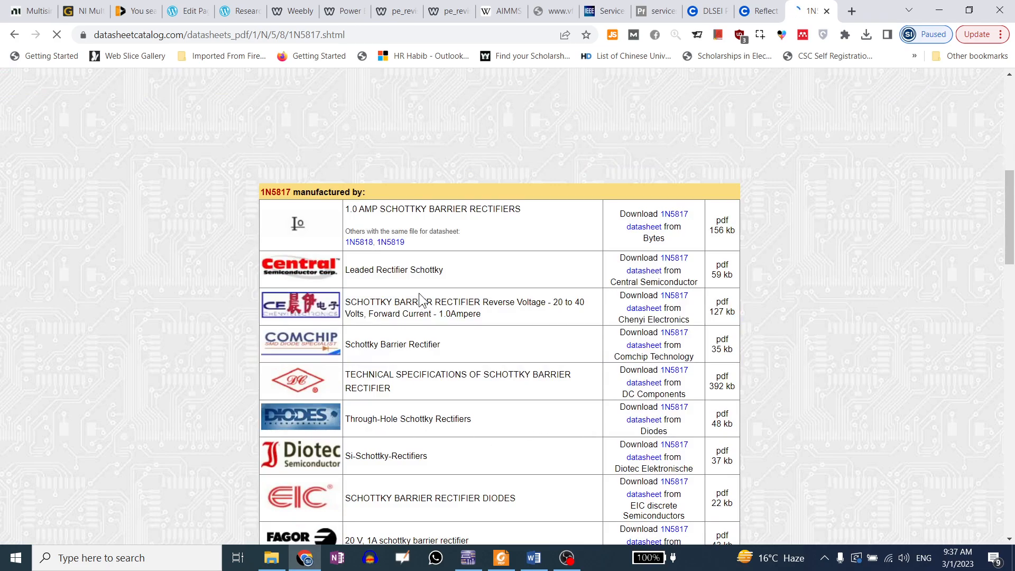
{"action": "scroll", "coordinate": [538, 319], "scroll_direction": "down", "scroll_amount": 5}
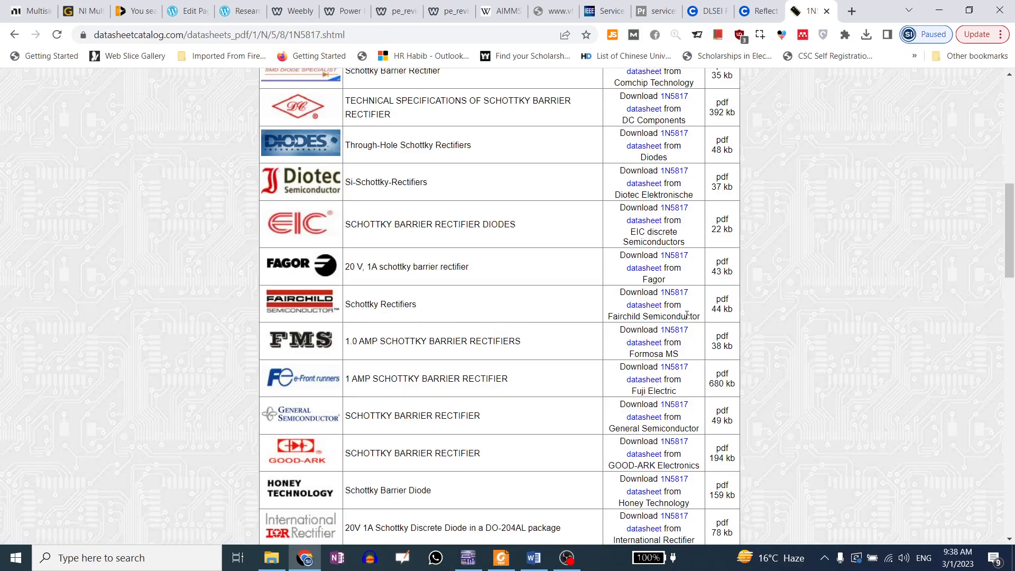
{"action": "left_click", "coordinate": [676, 293]}
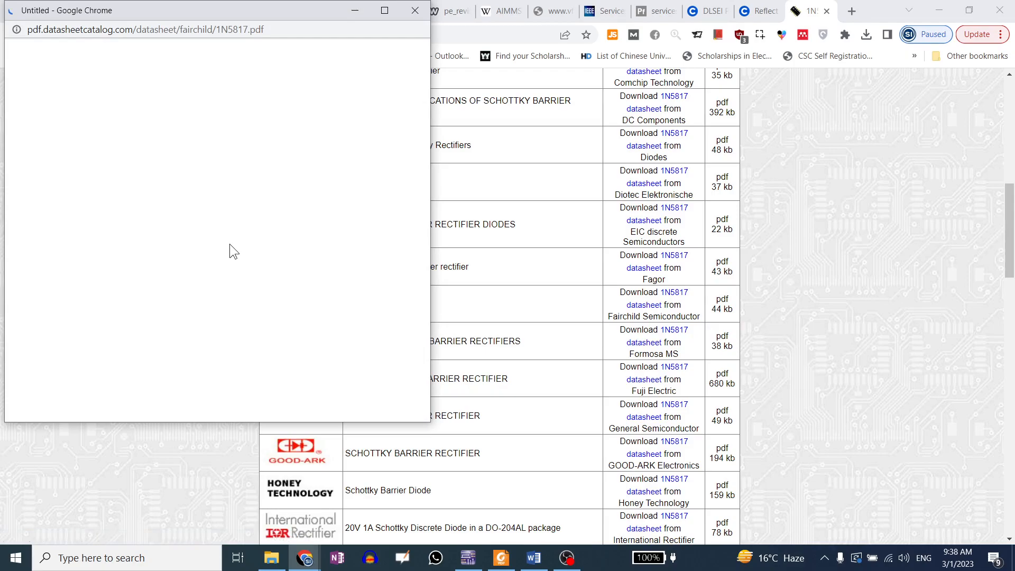
{"action": "left_click", "coordinate": [499, 337]}
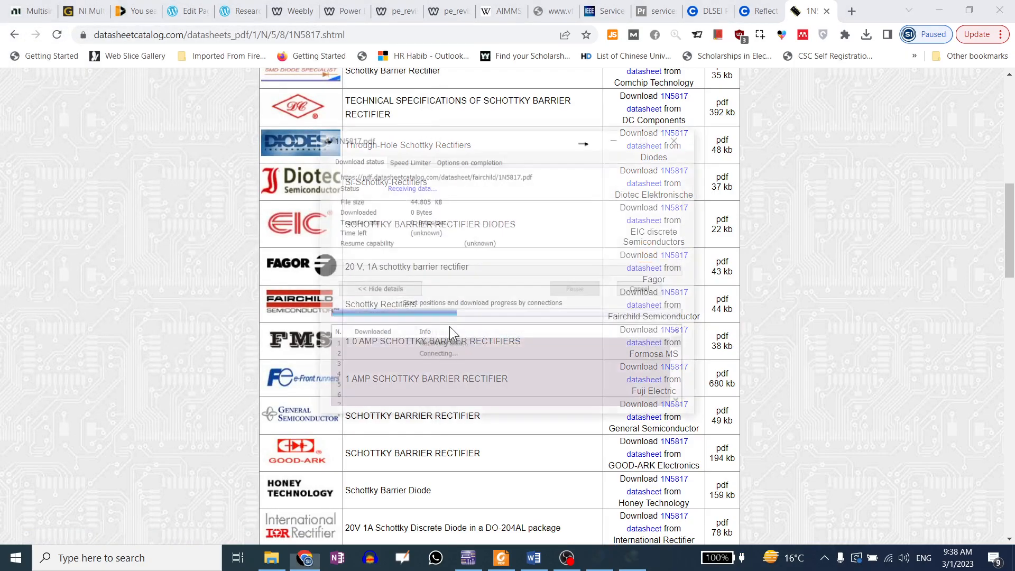
{"action": "left_click", "coordinate": [406, 320]}
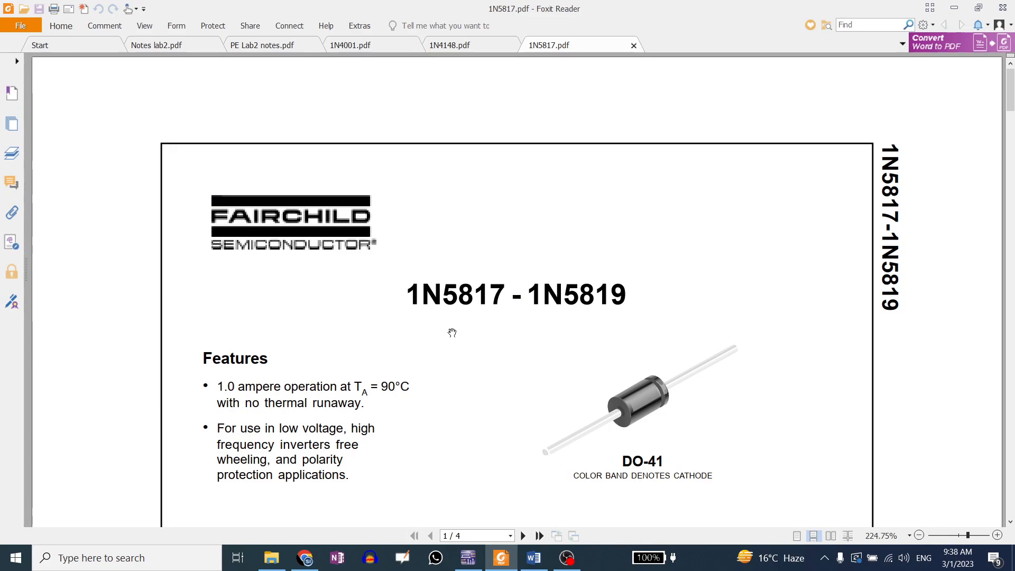
Examine the 1N5817 maximum repetitive reverse voltage in the datasheet's absolute maximum ratings table
{"action": "scroll", "coordinate": [560, 320], "scroll_direction": "down", "scroll_amount": 4}
{"action": "scroll", "coordinate": [562, 321], "scroll_direction": "up", "scroll_amount": 3}
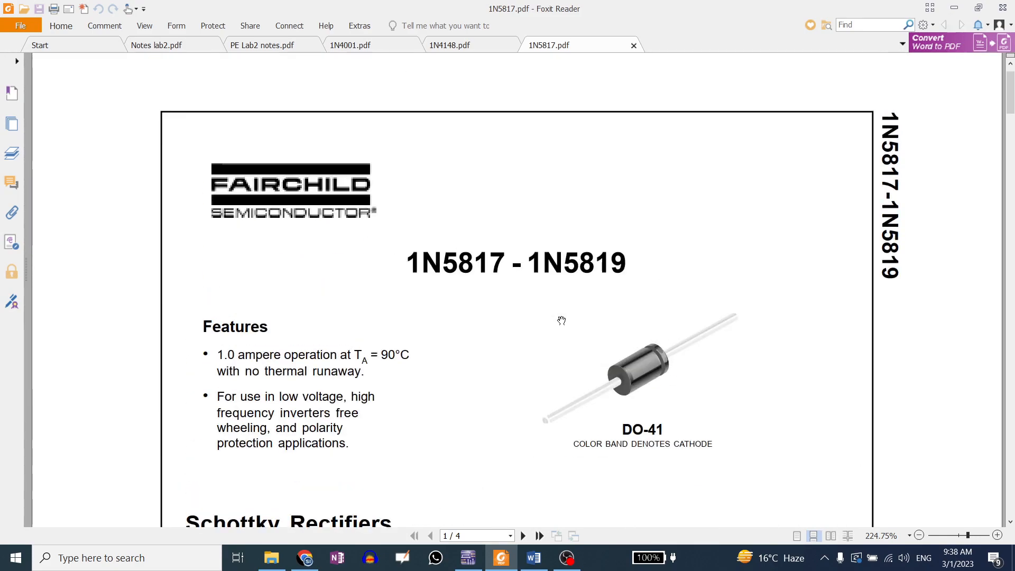
{"action": "scroll", "coordinate": [507, 285], "scroll_direction": "down", "scroll_amount": 5}
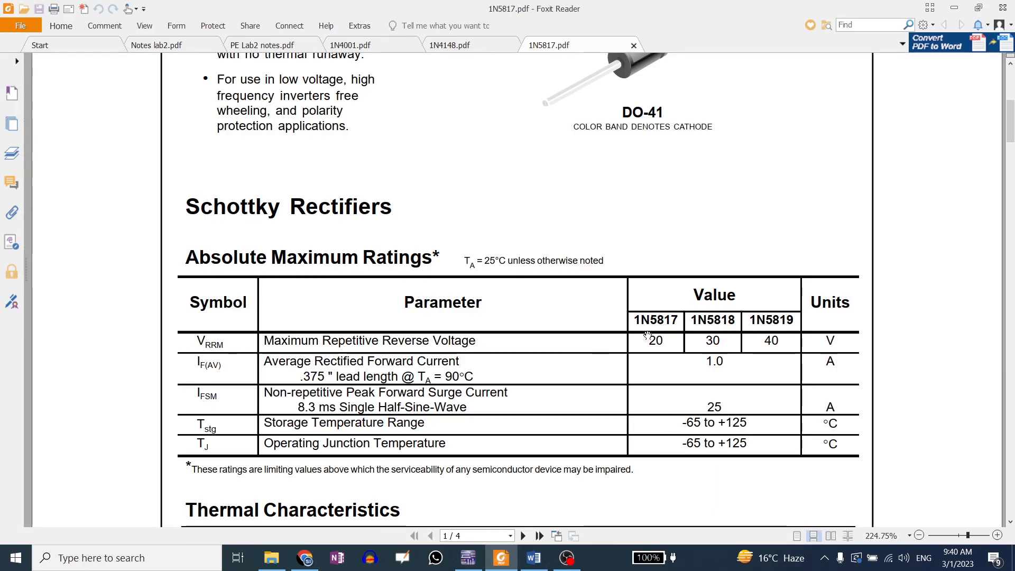
{"action": "left_click_drag", "start_coordinate": [648, 340], "coordinate": [665, 340]}
{"action": "left_click", "coordinate": [665, 339]}
Confirm the 1N5817 Schottky diode choice and place it in the schematic
{"action": "left_click", "coordinate": [468, 557]}
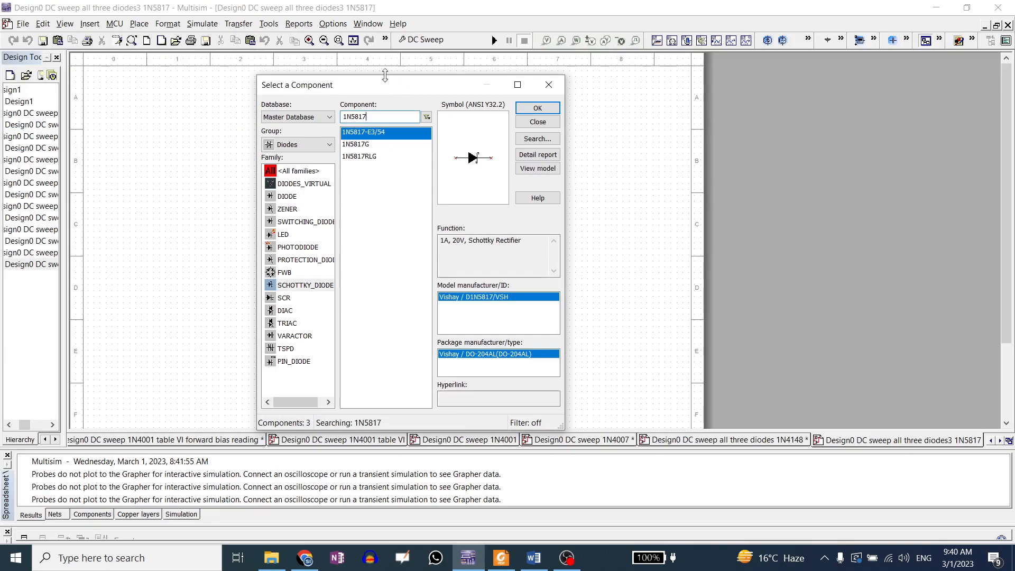
{"action": "left_click", "coordinate": [537, 108]}
{"action": "left_click", "coordinate": [409, 179]}
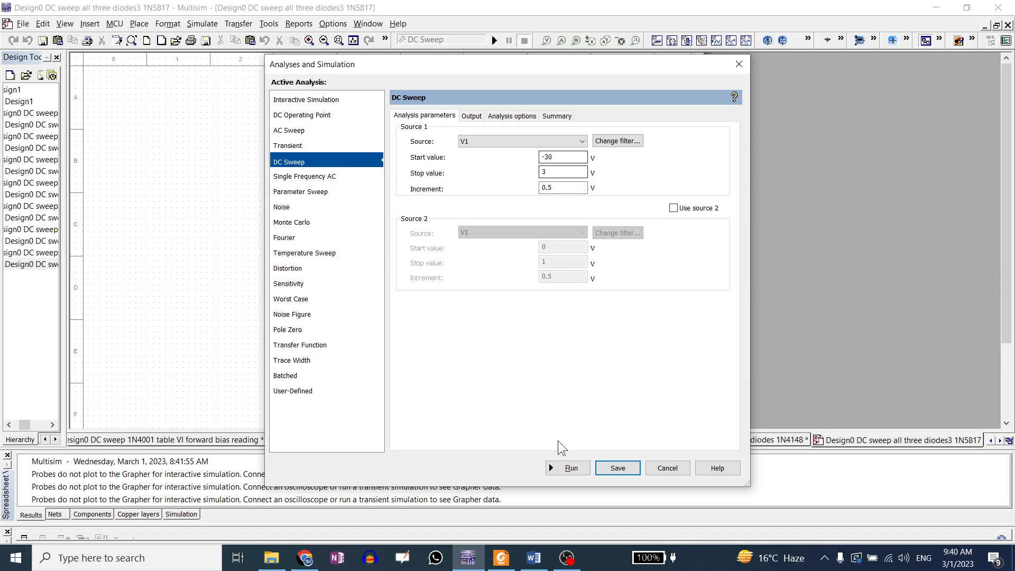
Review the datasheet's electrical characteristics table for the 1N5817 forward voltage values
{"action": "key", "text": "alt+Tab"}
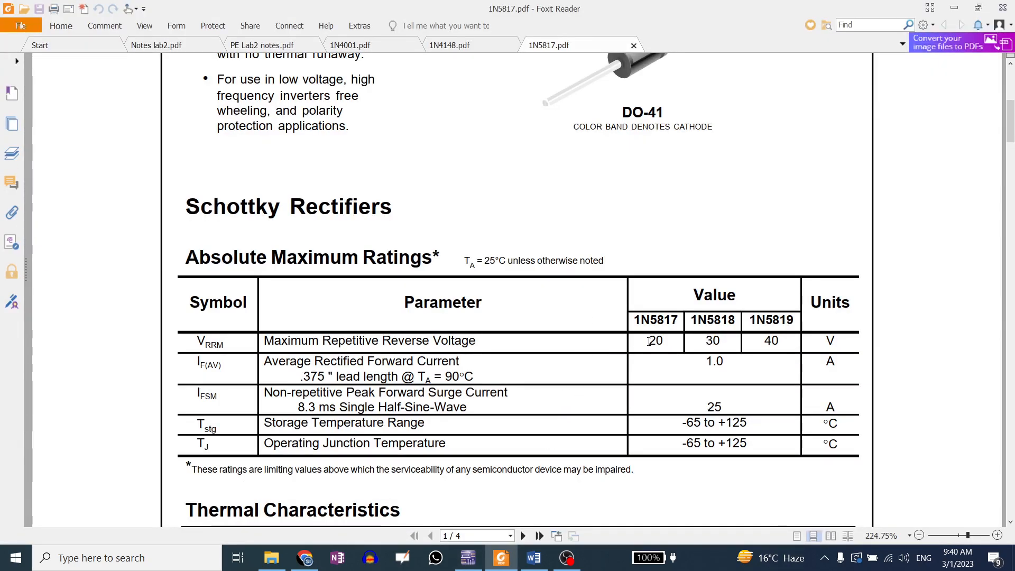
{"action": "scroll", "coordinate": [574, 376], "scroll_direction": "down", "scroll_amount": 4}
{"action": "scroll", "coordinate": [574, 376], "scroll_direction": "down", "scroll_amount": 2}
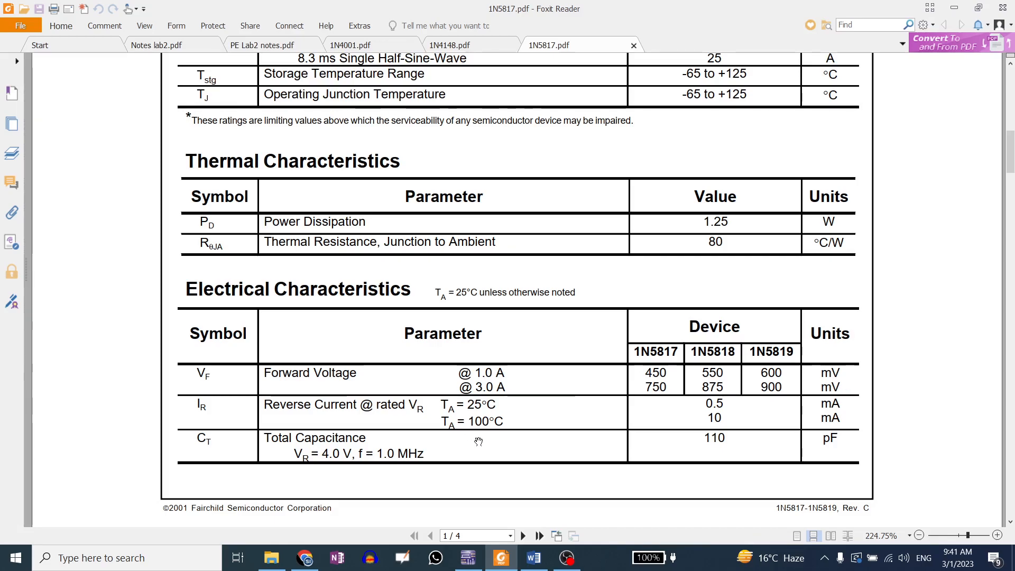
Set the DC sweep stop value to 1.5 V
{"action": "left_click", "coordinate": [468, 557]}
{"action": "left_click_drag", "start_coordinate": [555, 172], "coordinate": [535, 176]}
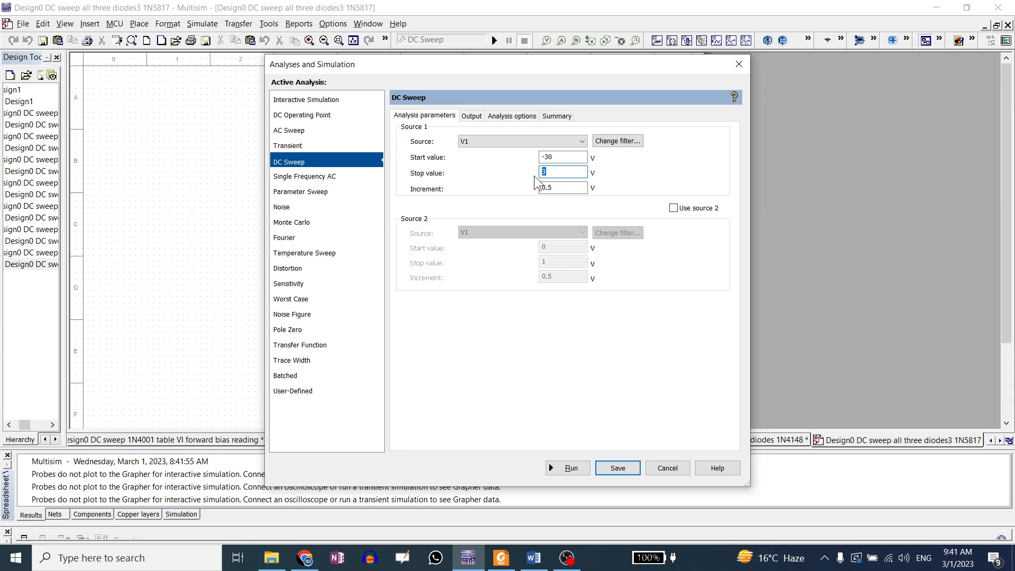
{"action": "type", "text": "1.5"}
{"action": "left_click", "coordinate": [501, 558]}
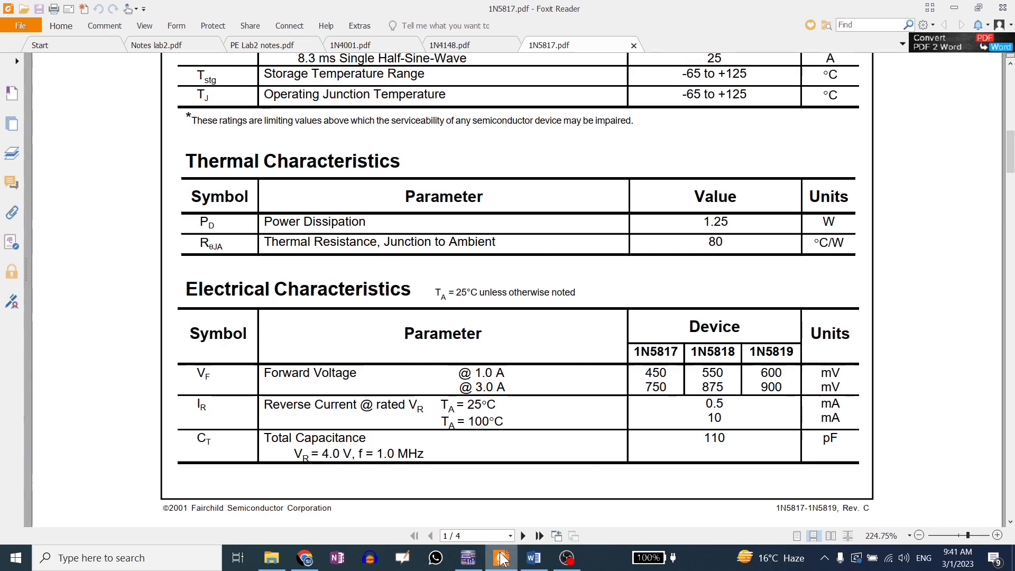
Set the DC sweep stop value to 3 V and run the DC sweep analysis
{"action": "left_click", "coordinate": [468, 557]}
{"action": "left_click_drag", "start_coordinate": [562, 176], "coordinate": [537, 174]}
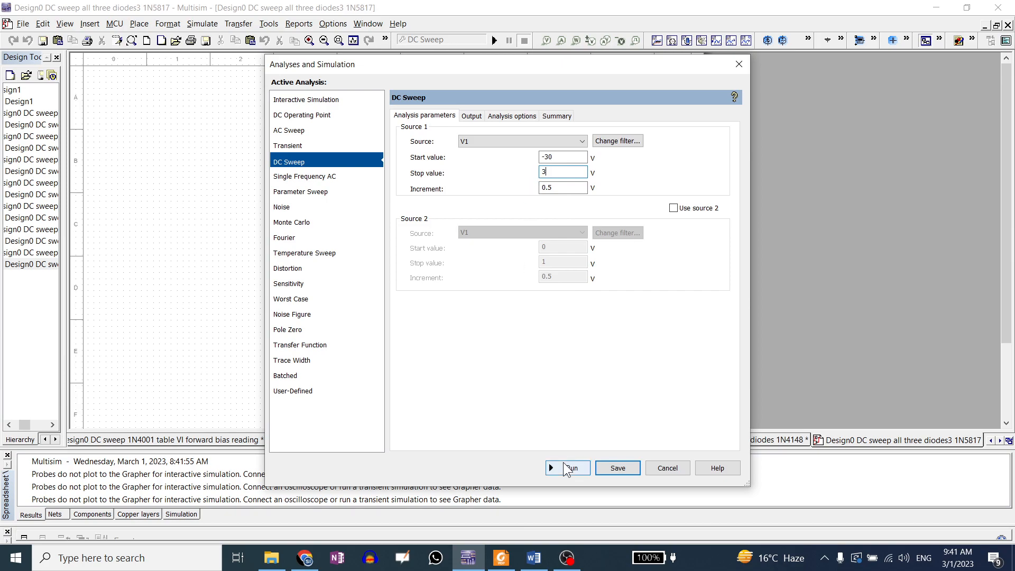
{"action": "type", "text": "3"}
{"action": "left_click", "coordinate": [568, 467]}
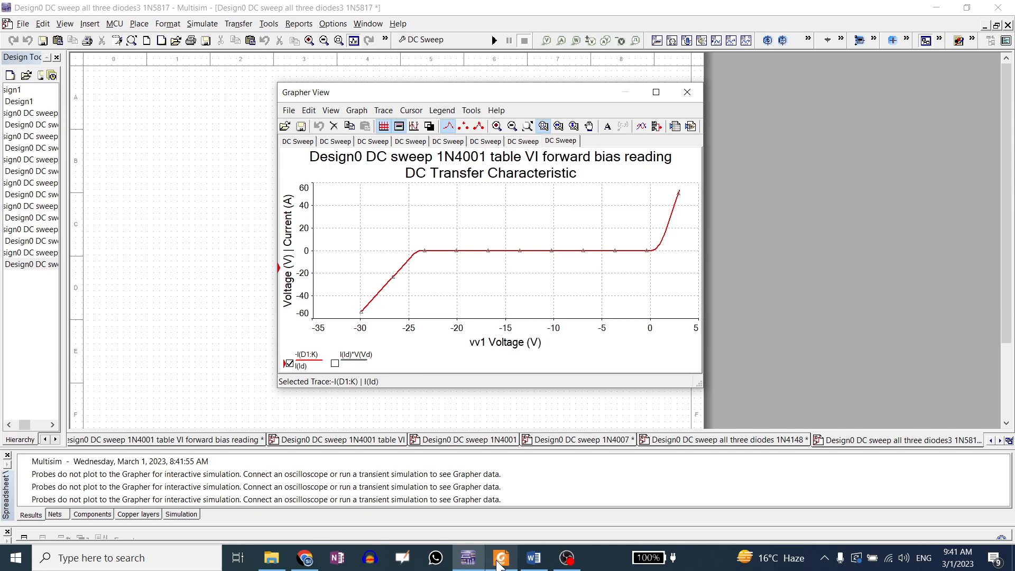
Zoom into the reverse breakdown knee of the simulated VI curve, then restore the full view
{"action": "mouse_move", "coordinate": [500, 564]}
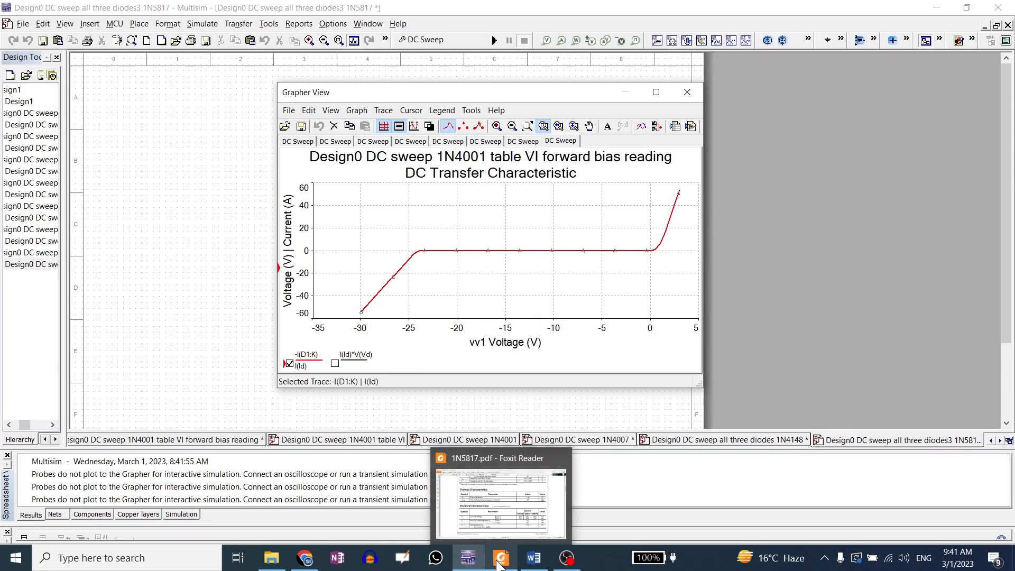
{"action": "left_click", "coordinate": [499, 564]}
{"action": "scroll", "coordinate": [613, 342], "scroll_direction": "up", "scroll_amount": 5}
{"action": "scroll", "coordinate": [613, 341], "scroll_direction": "up", "scroll_amount": 2}
{"action": "left_click", "coordinate": [468, 558]}
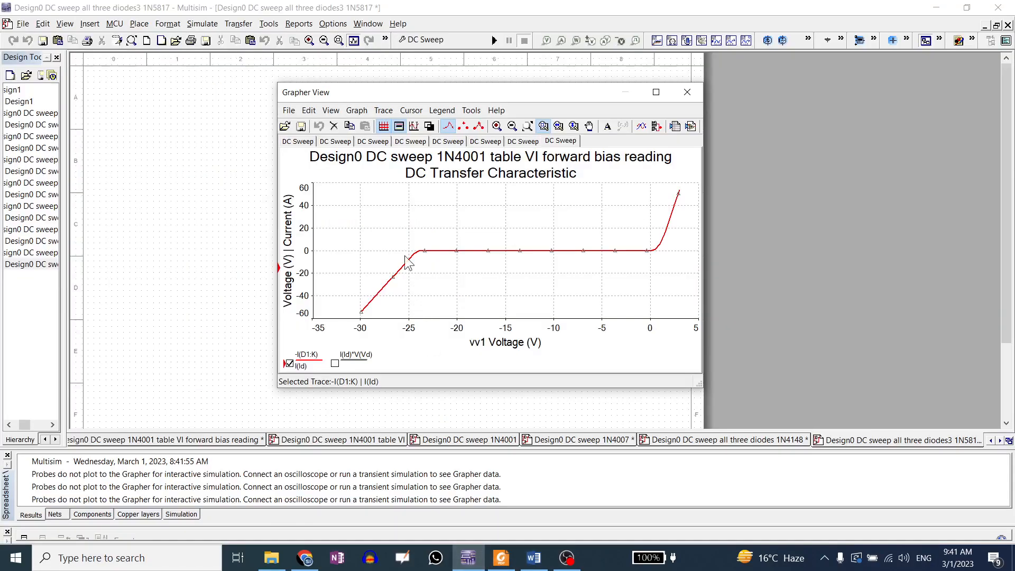
{"action": "left_click_drag", "start_coordinate": [405, 236], "coordinate": [518, 280]}
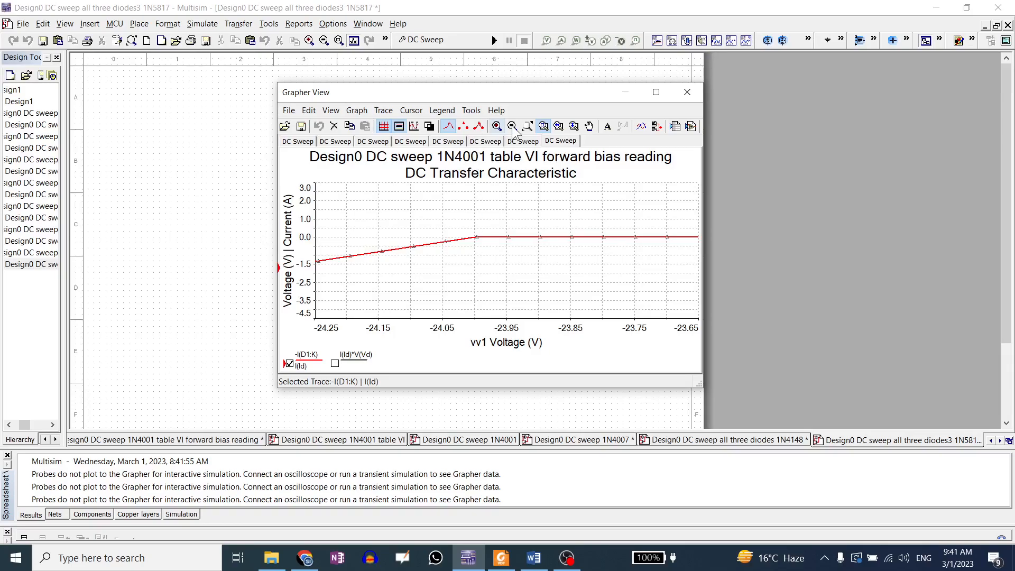
{"action": "left_click", "coordinate": [527, 126]}
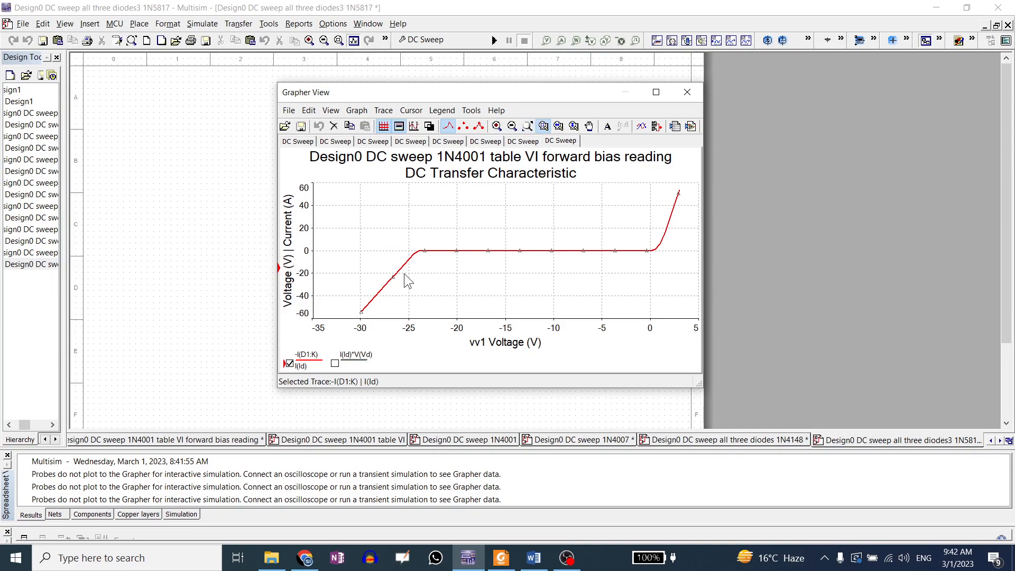
Highlight the 1N5817 reverse voltage rating of 20 and the 1N5817 part title in the datasheet
{"action": "left_click", "coordinate": [500, 557]}
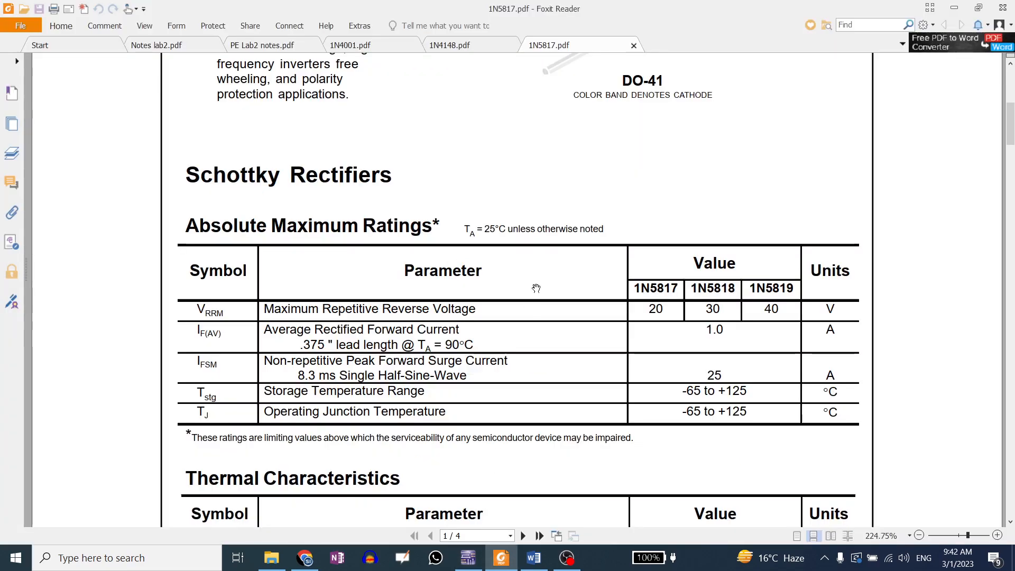
{"action": "scroll", "coordinate": [111, 127], "scroll_direction": "up", "scroll_amount": 3}
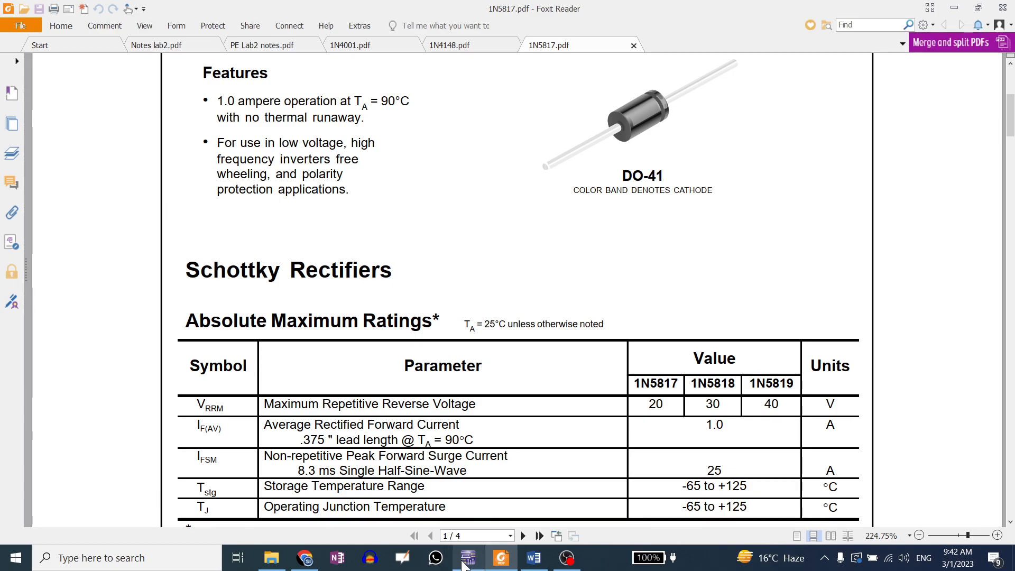
{"action": "mouse_move", "coordinate": [463, 564]}
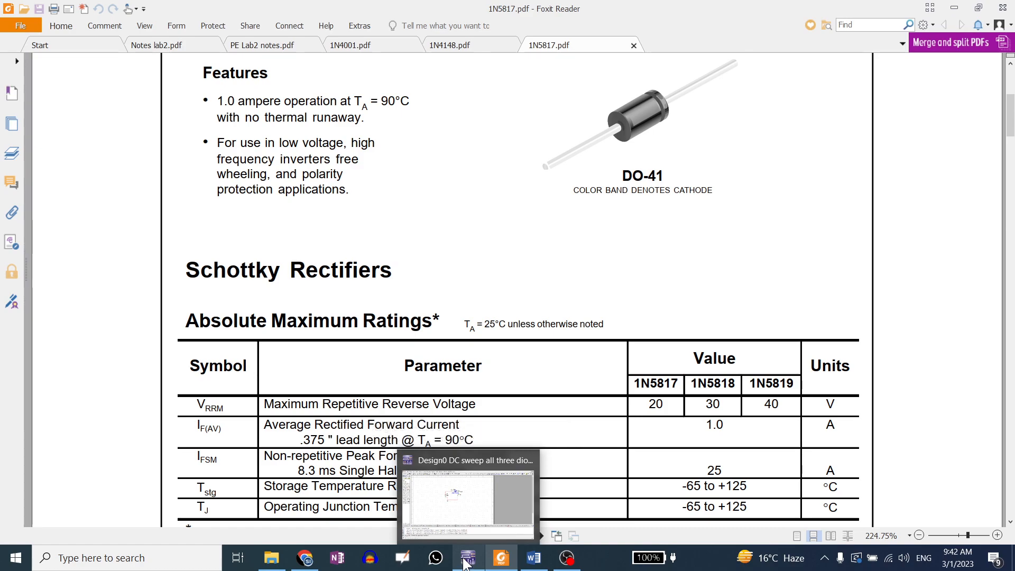
{"action": "left_click", "coordinate": [473, 523]}
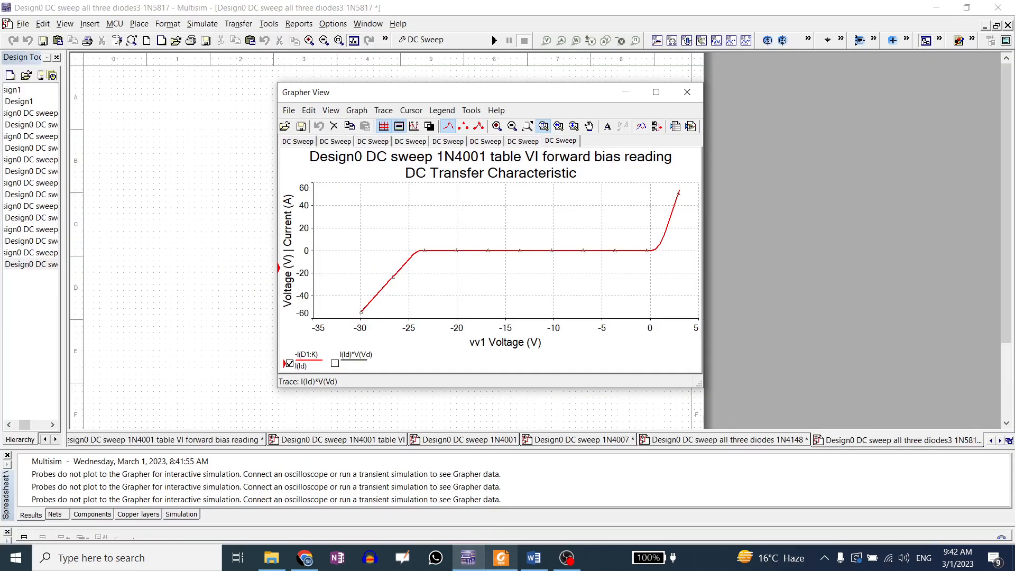
{"action": "scroll", "coordinate": [459, 296], "scroll_direction": "up", "scroll_amount": 5}
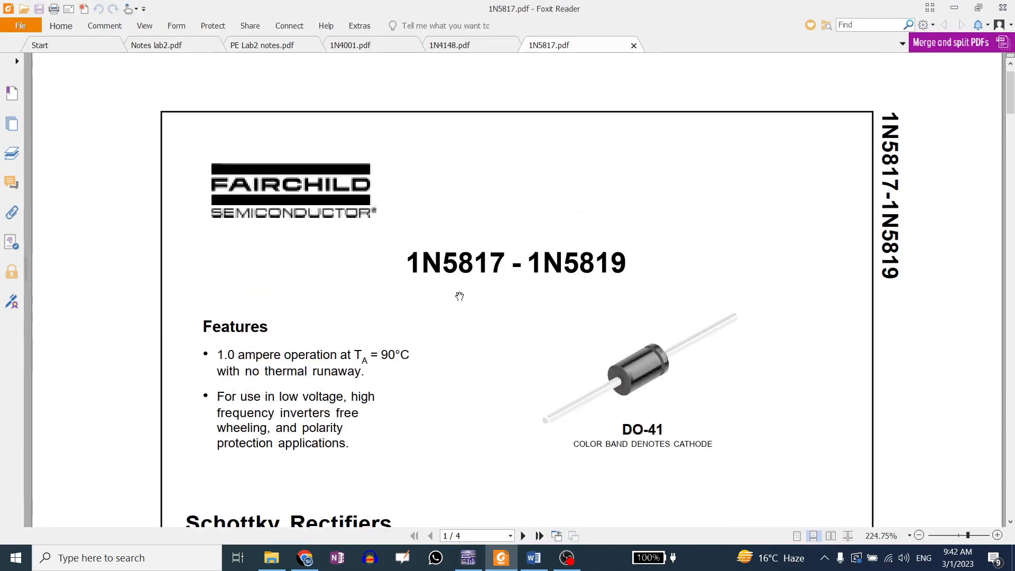
{"action": "scroll", "coordinate": [460, 296], "scroll_direction": "down", "scroll_amount": 1}
{"action": "scroll", "coordinate": [442, 197], "scroll_direction": "down", "scroll_amount": 3, "text": "ctrl"}
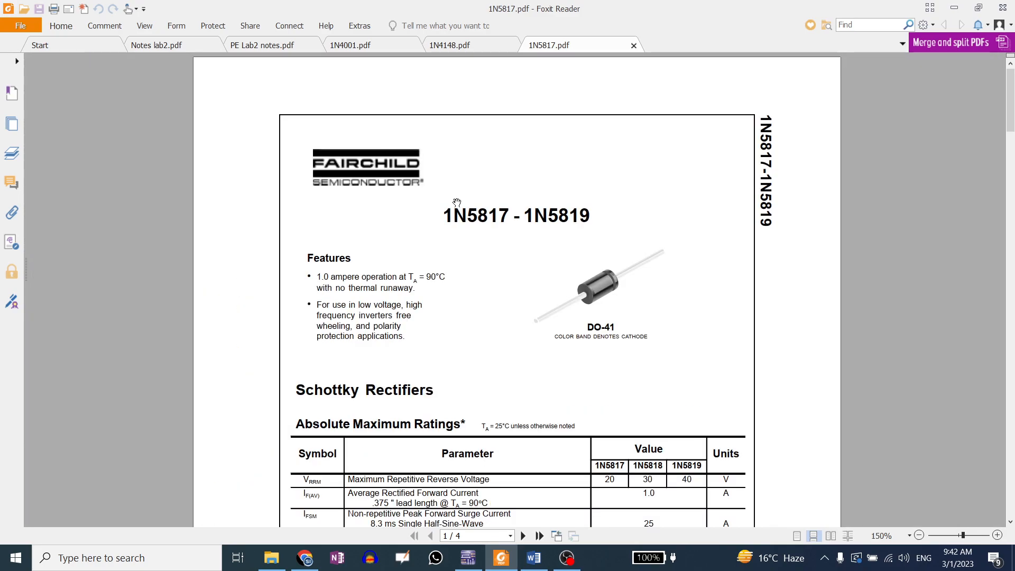
{"action": "scroll", "coordinate": [457, 203], "scroll_direction": "down", "scroll_amount": 1}
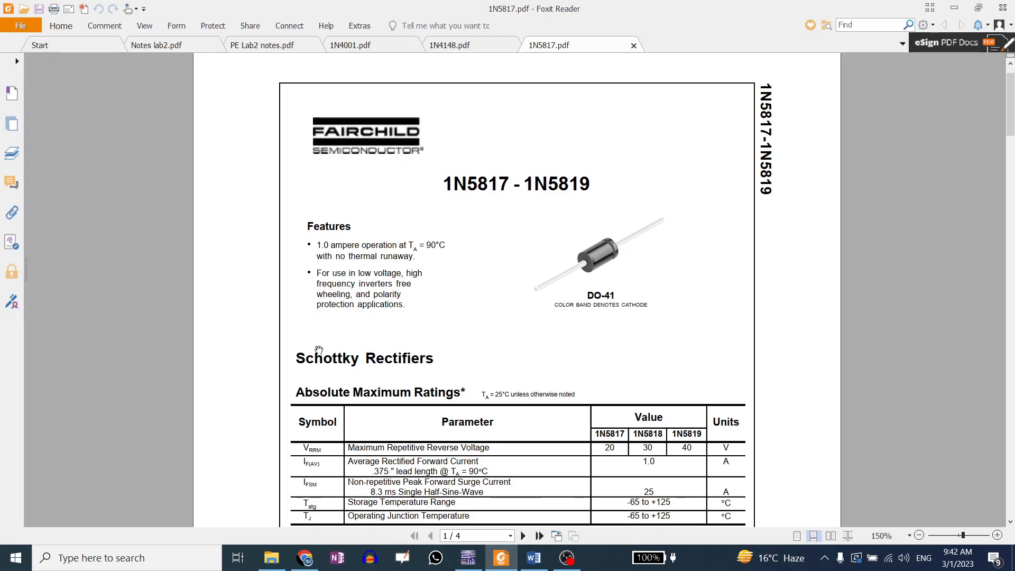
{"action": "left_click_drag", "start_coordinate": [603, 447], "coordinate": [614, 449]}
{"action": "left_click", "coordinate": [640, 430]}
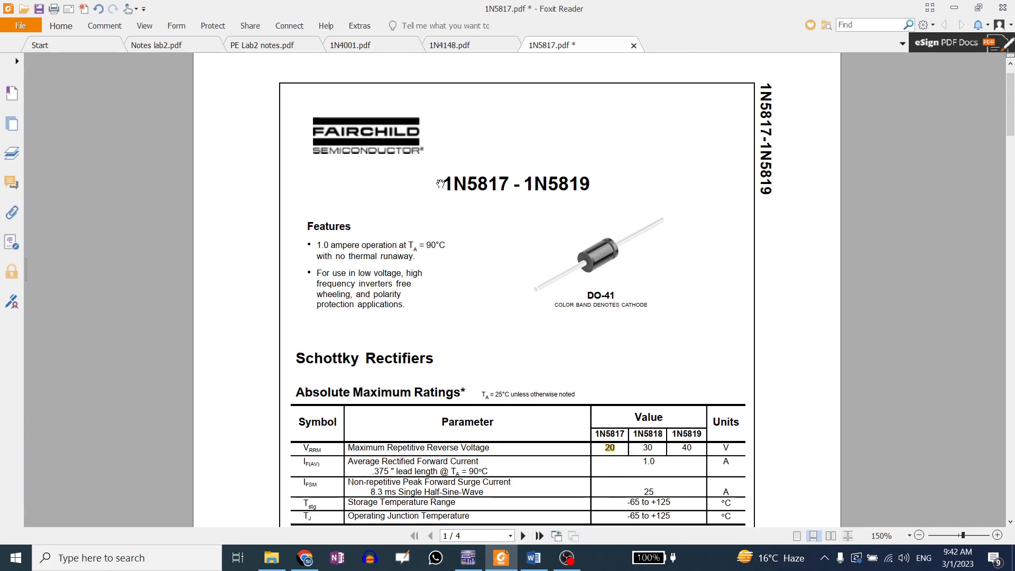
{"action": "left_click_drag", "start_coordinate": [442, 180], "coordinate": [509, 185]}
{"action": "left_click", "coordinate": [535, 167]}
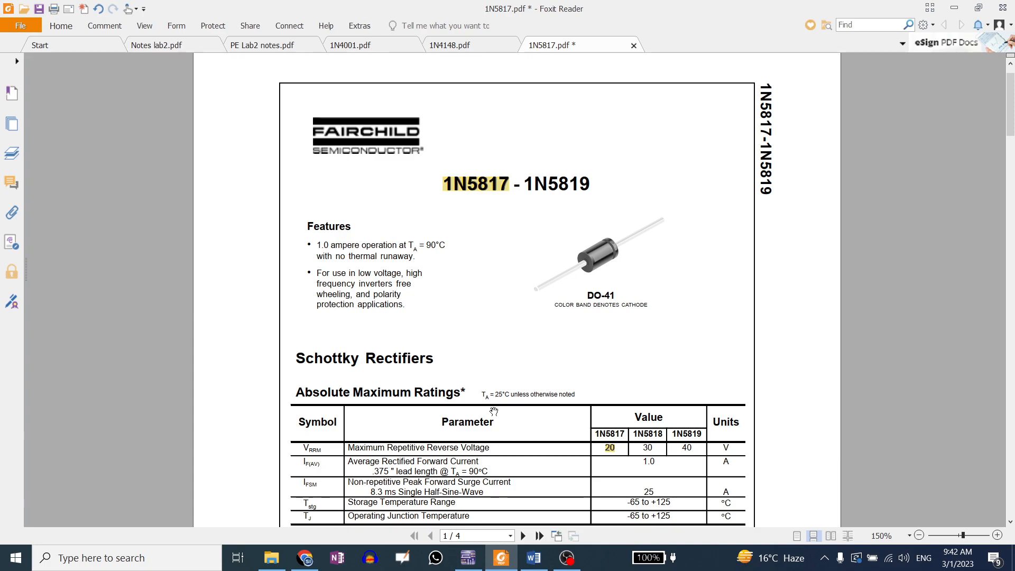
Zoom the simulated VI curve into its forward conduction region
{"action": "scroll", "coordinate": [493, 411], "scroll_direction": "down", "scroll_amount": 3}
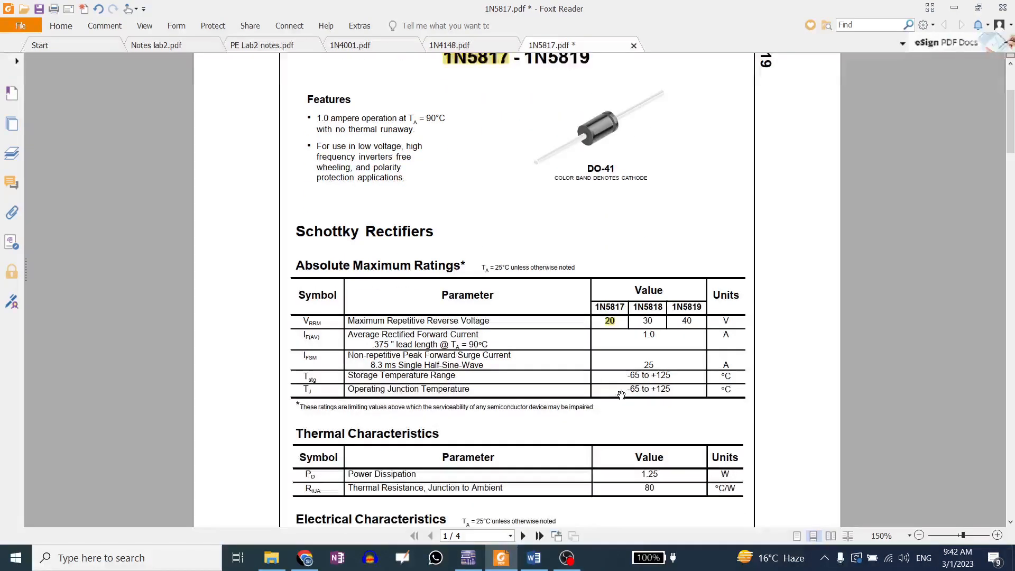
{"action": "left_click", "coordinate": [468, 558]}
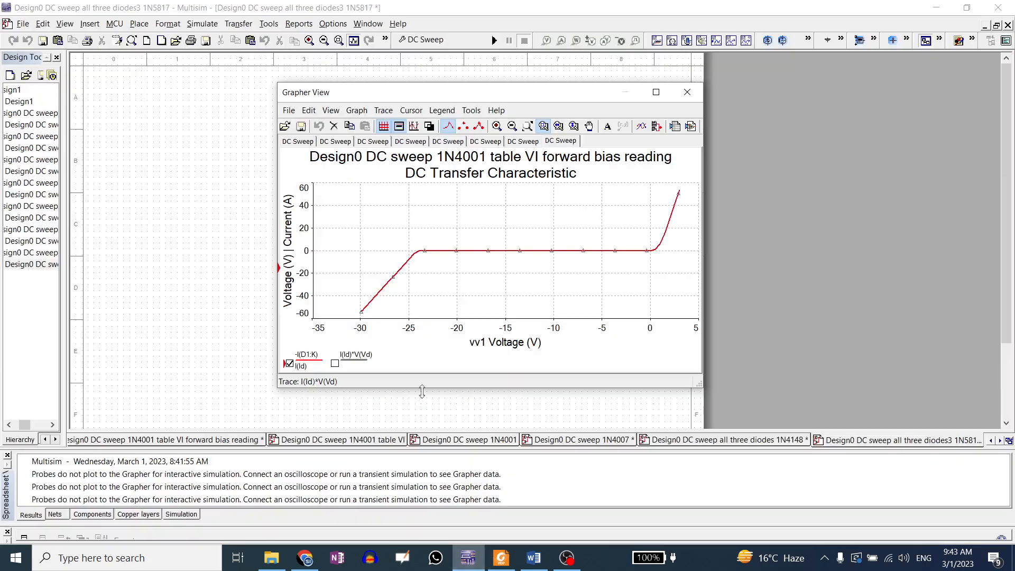
{"action": "left_click_drag", "start_coordinate": [643, 235], "coordinate": [675, 272]}
{"action": "left_click", "coordinate": [501, 557]}
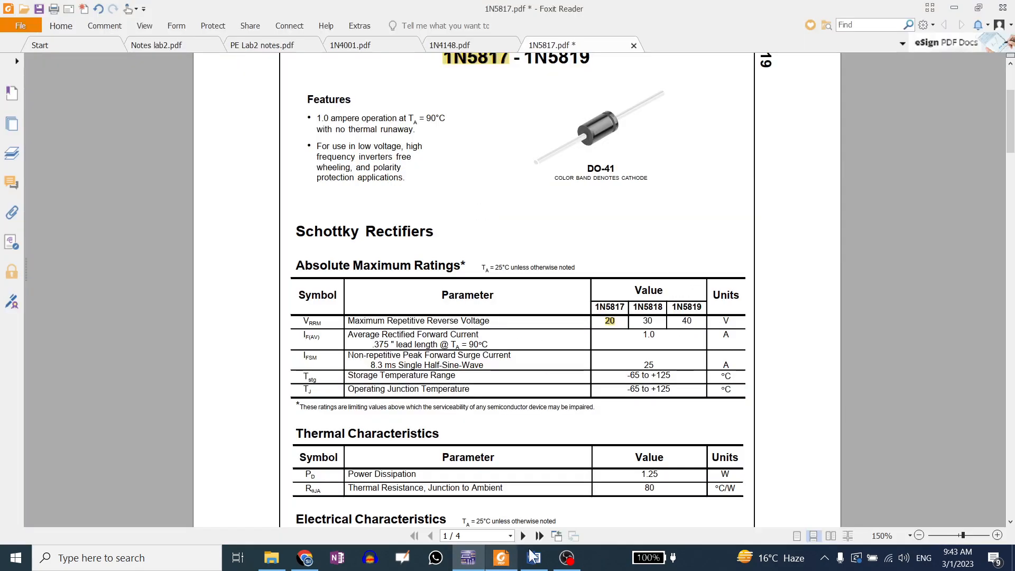
Zoom further into the curve near the origin while comparing with the datasheet's electrical characteristics
{"action": "scroll", "coordinate": [623, 405], "scroll_direction": "down", "scroll_amount": 3}
{"action": "scroll", "coordinate": [623, 406], "scroll_direction": "down", "scroll_amount": 3}
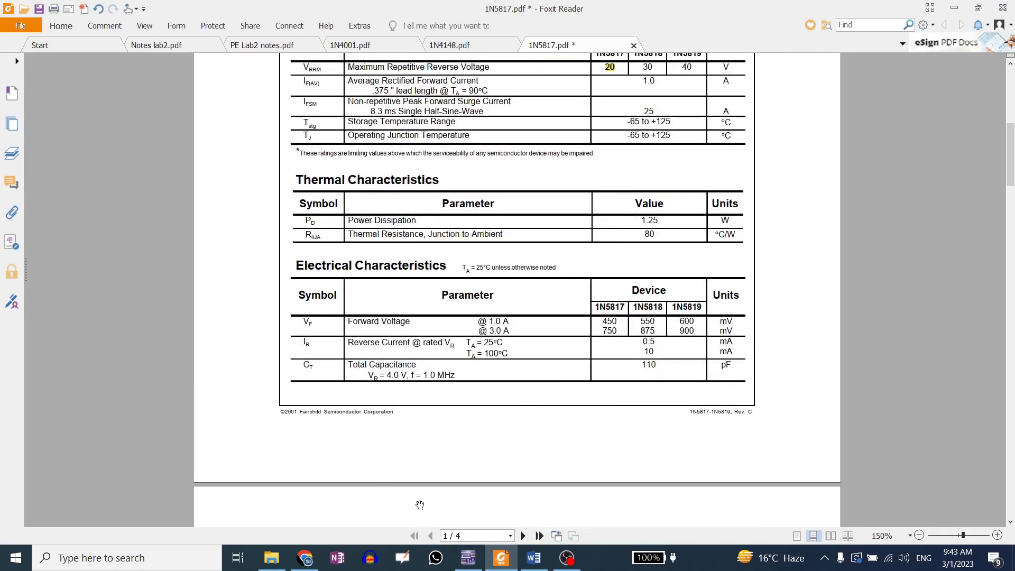
{"action": "left_click", "coordinate": [468, 558]}
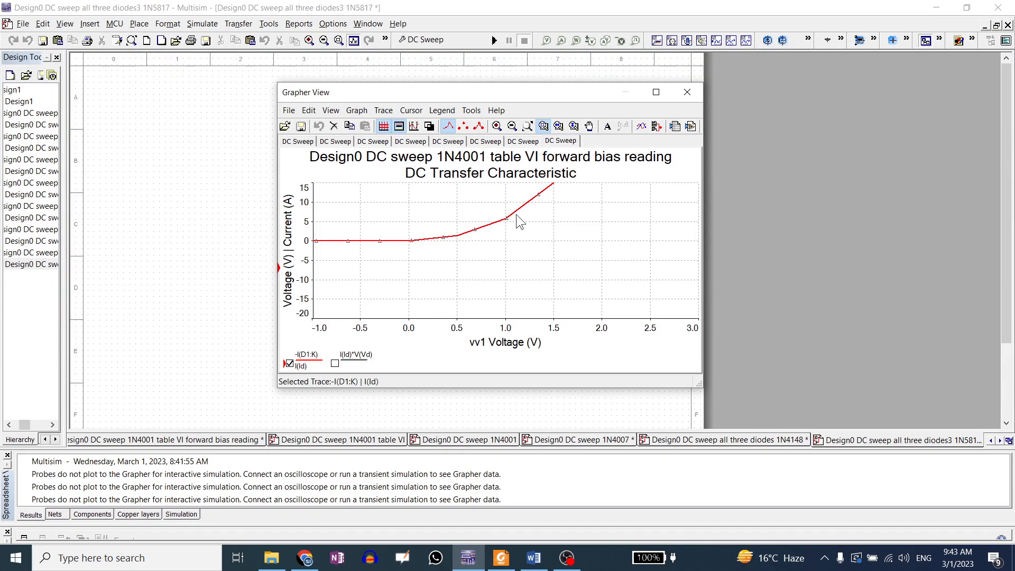
{"action": "mouse_move", "coordinate": [390, 228]}
{"action": "left_mouse_down"}
{"action": "mouse_move", "coordinate": [444, 246]}
{"action": "mouse_move", "coordinate": [508, 312]}
{"action": "left_mouse_up"}
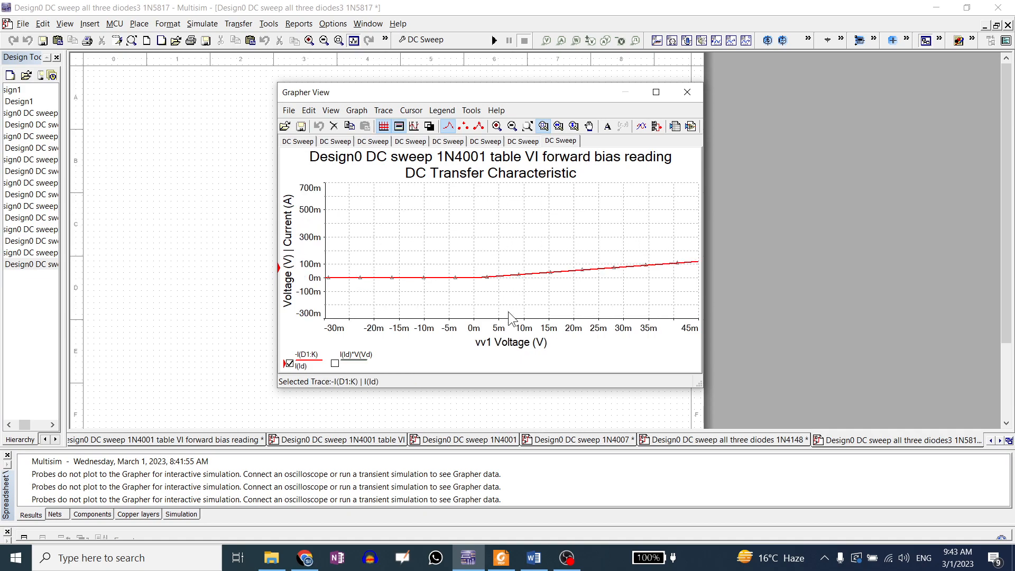
{"action": "left_click_drag", "start_coordinate": [471, 257], "coordinate": [503, 295]}
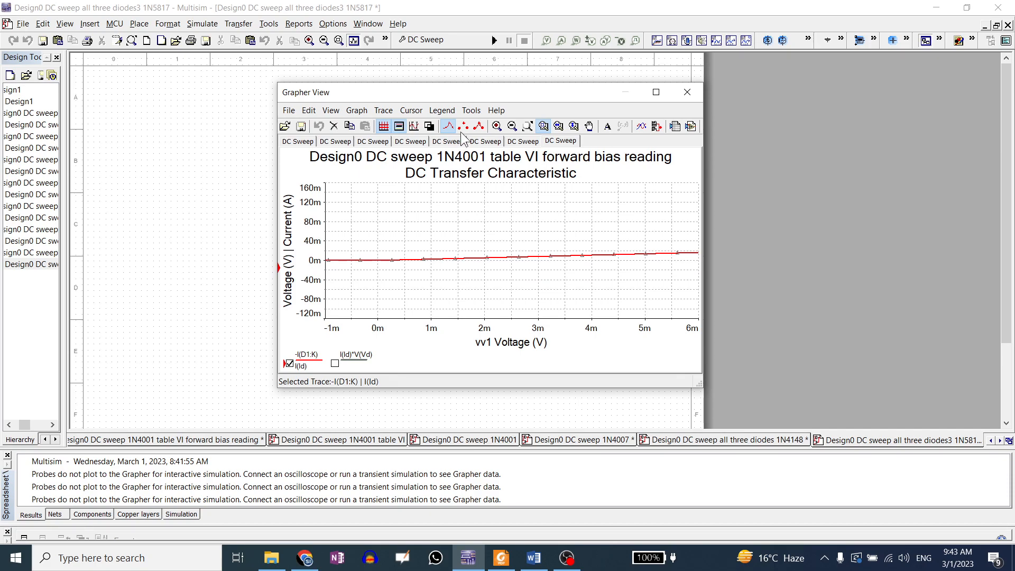
Restore the full view of the simulated VI curve and highlight the 1N5817 power dissipation value of 1.25 in its datasheet
{"action": "left_click", "coordinate": [527, 125]}
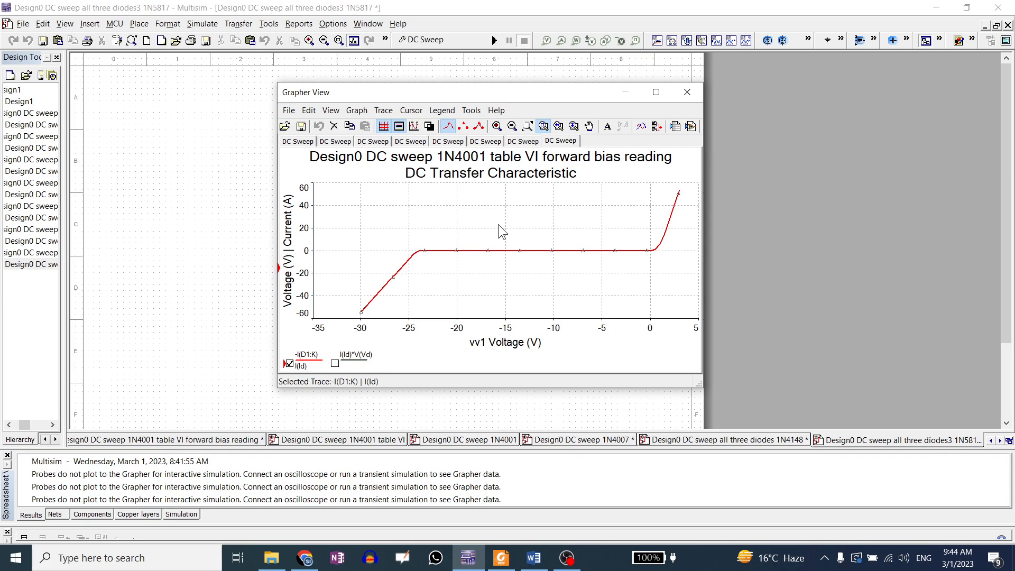
{"action": "left_click", "coordinate": [501, 558]}
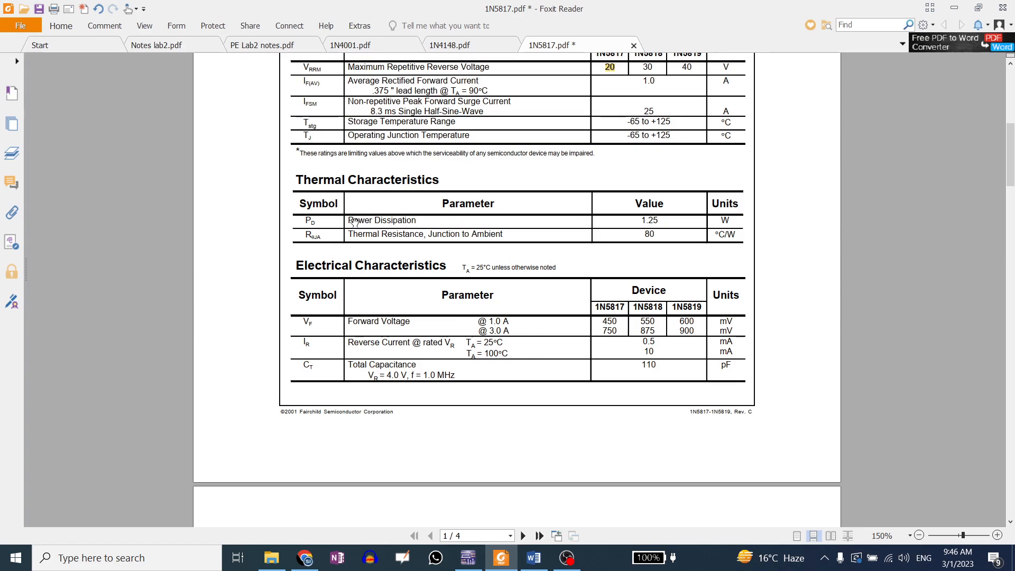
{"action": "left_click_drag", "start_coordinate": [636, 220], "coordinate": [669, 220]}
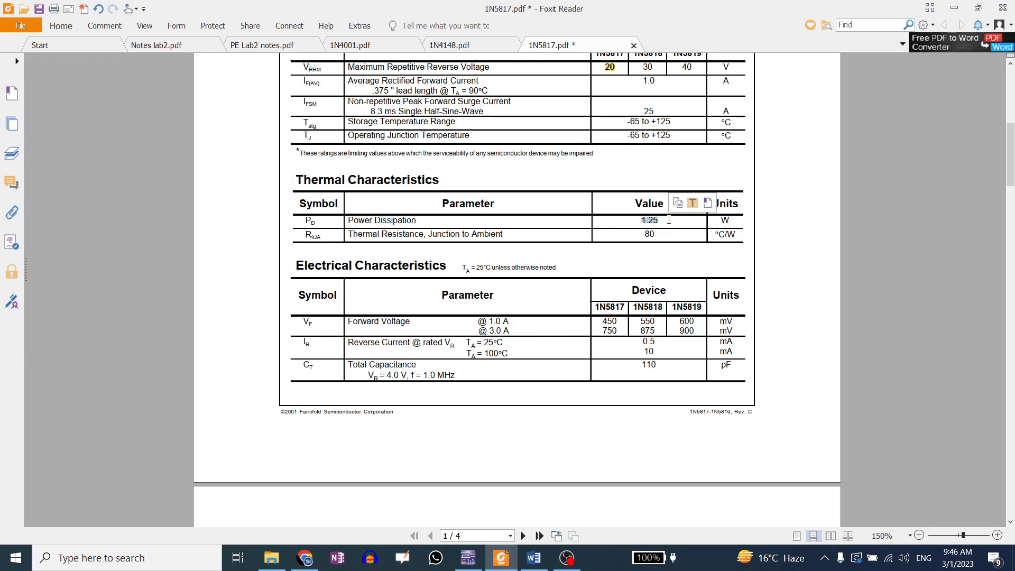
Compare the 1N4148 datasheet's electrical characteristics and maximum ratings against the 1N5817 datasheet, switching between both documents
{"action": "left_click", "coordinate": [472, 48]}
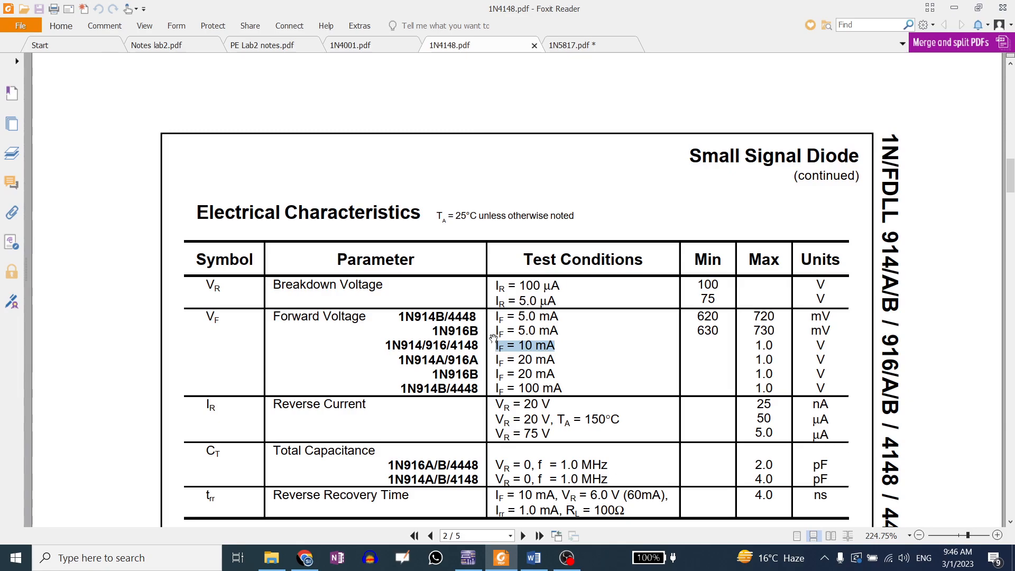
{"action": "scroll", "coordinate": [494, 338], "scroll_direction": "down", "scroll_amount": 6}
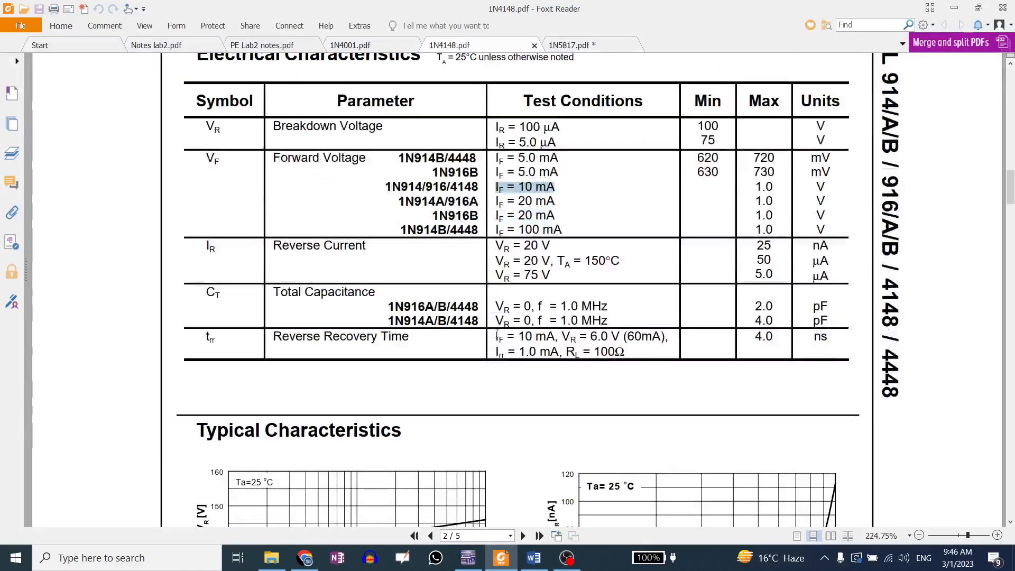
{"action": "scroll", "coordinate": [497, 322], "scroll_direction": "up", "scroll_amount": 3}
{"action": "scroll", "coordinate": [496, 321], "scroll_direction": "up", "scroll_amount": 3}
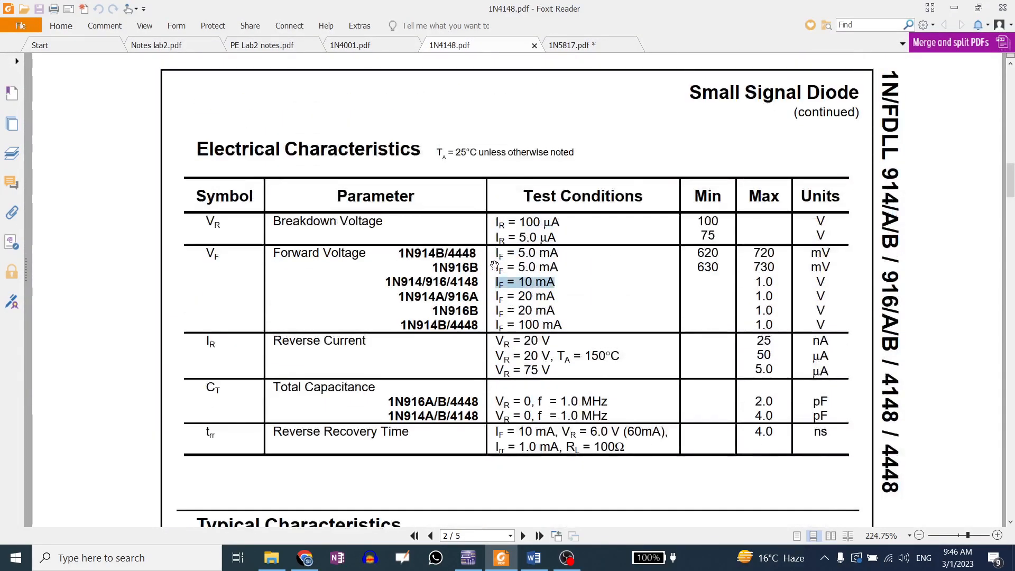
{"action": "left_click", "coordinate": [577, 45]}
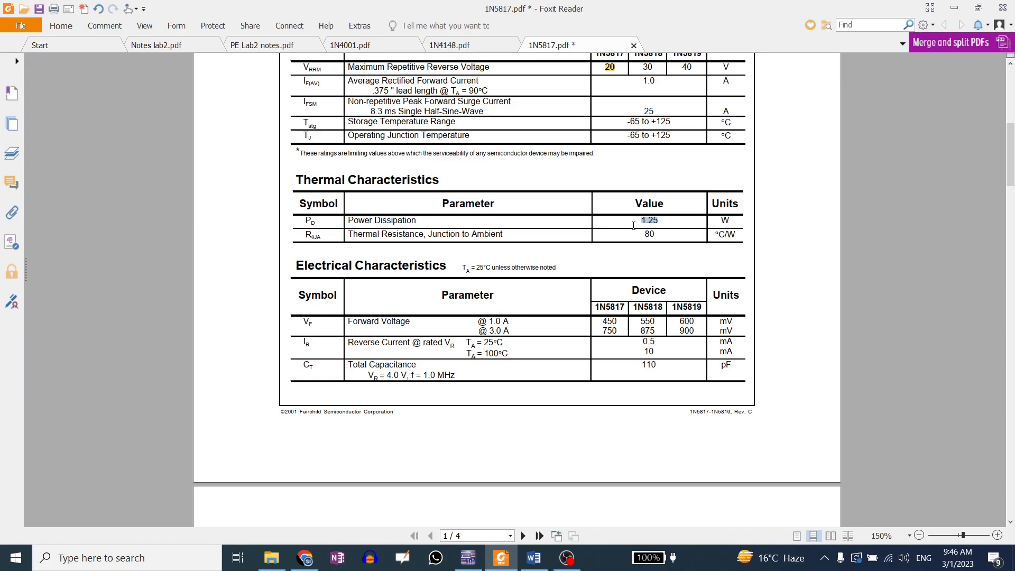
{"action": "left_click", "coordinate": [467, 44]}
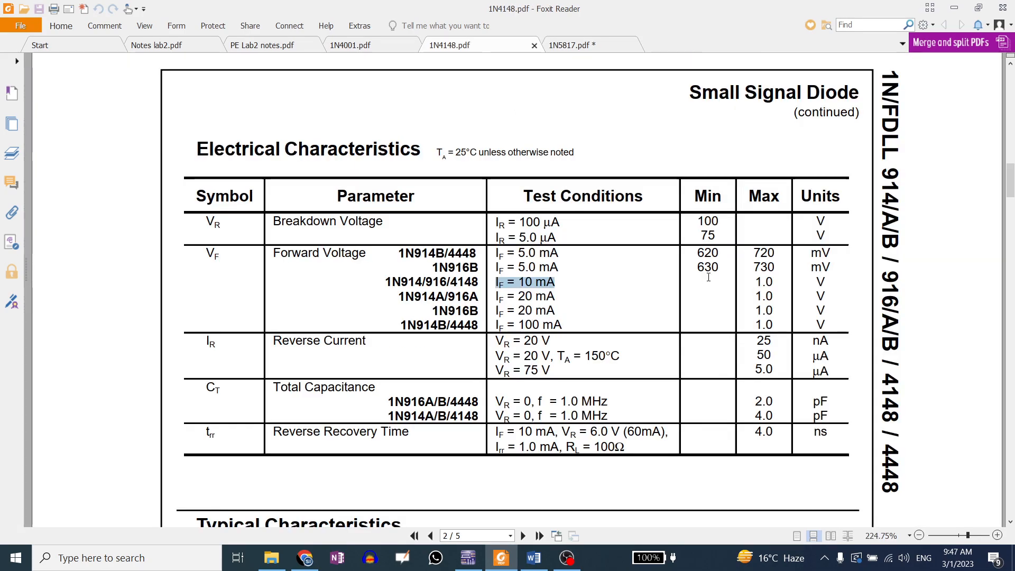
{"action": "scroll", "coordinate": [641, 276], "scroll_direction": "up", "scroll_amount": 8}
{"action": "scroll", "coordinate": [621, 279], "scroll_direction": "up", "scroll_amount": 5}
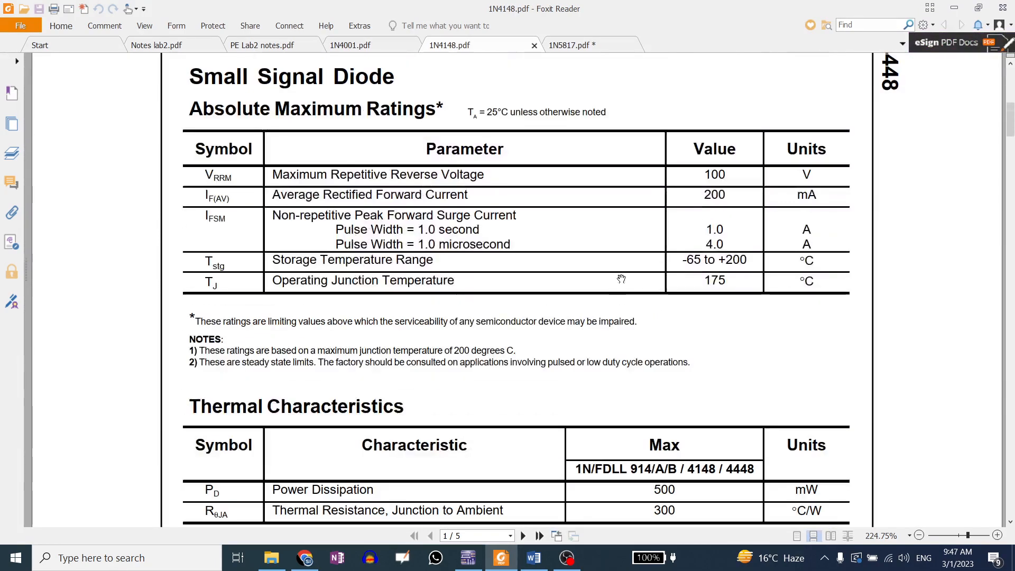
{"action": "scroll", "coordinate": [621, 278], "scroll_direction": "down", "scroll_amount": 3}
{"action": "left_click", "coordinate": [560, 45]}
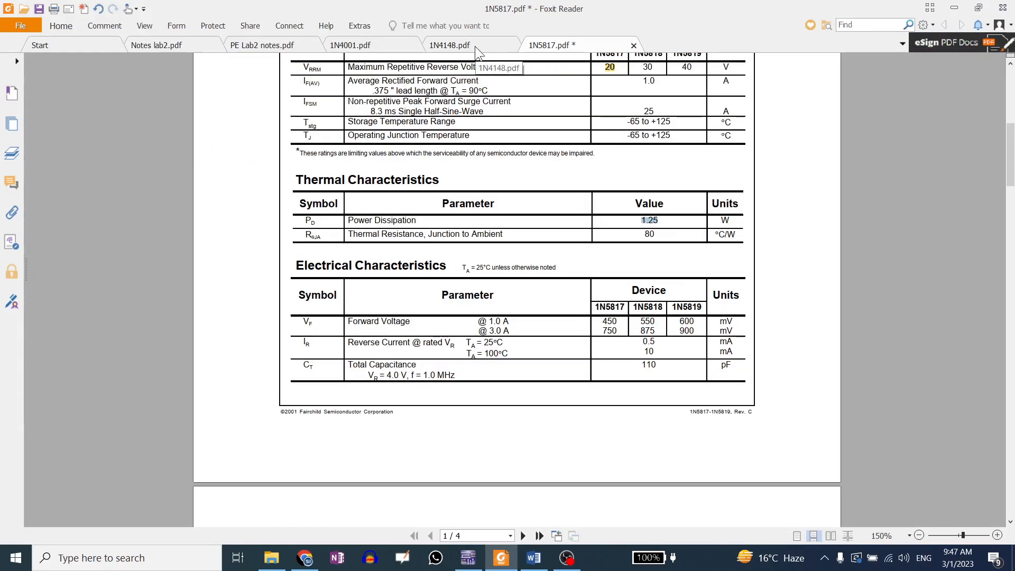
{"action": "left_click", "coordinate": [475, 46]}
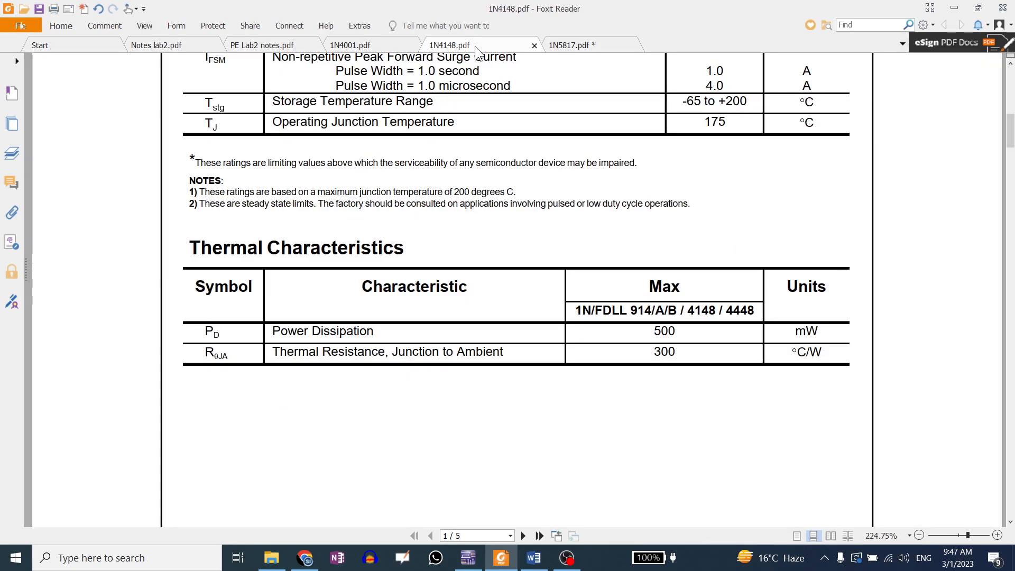
Highlight the 1N4148 power dissipation value of 500 and compare it with the 1N4001 and 1N5817 datasheets
{"action": "left_click_drag", "start_coordinate": [651, 331], "coordinate": [694, 333]}
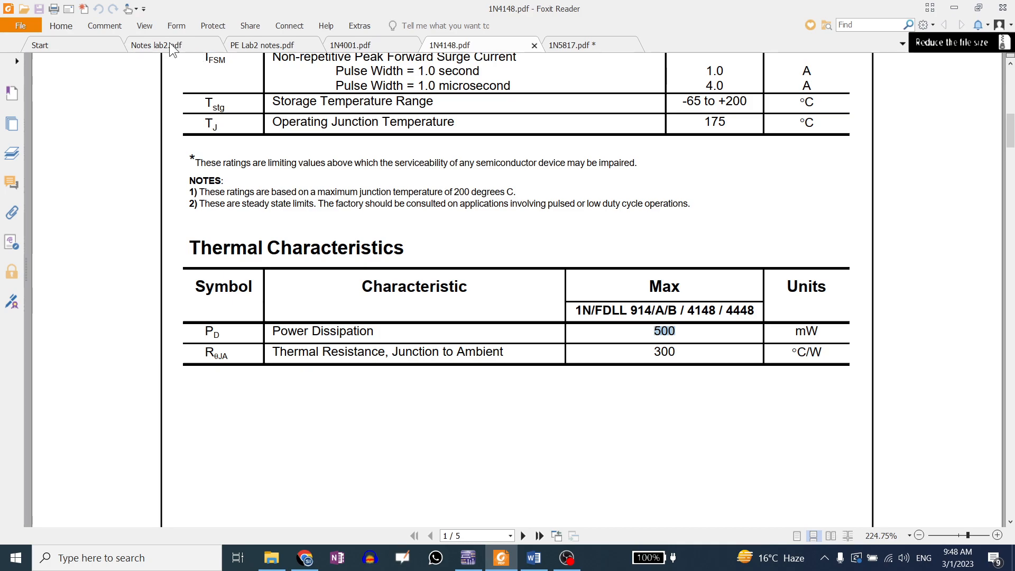
{"action": "left_click", "coordinate": [353, 45]}
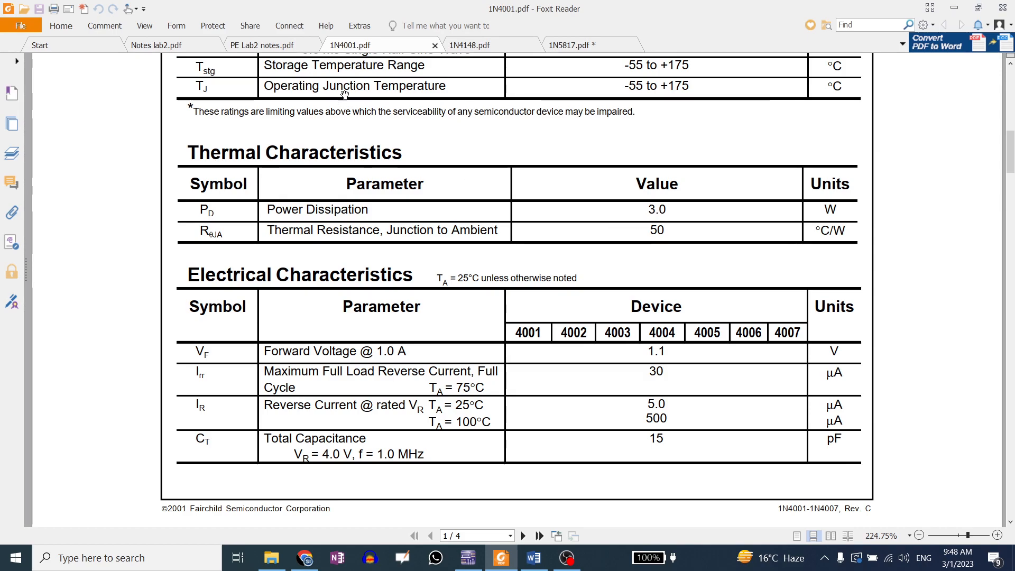
{"action": "left_click", "coordinate": [480, 44]}
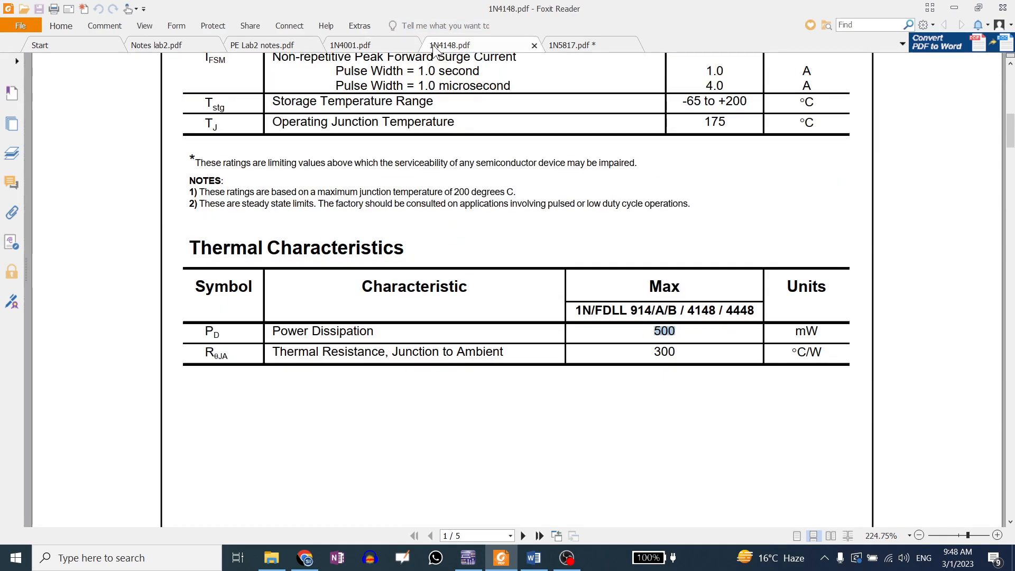
{"action": "left_click", "coordinate": [594, 43]}
{"action": "left_click", "coordinate": [382, 41]}
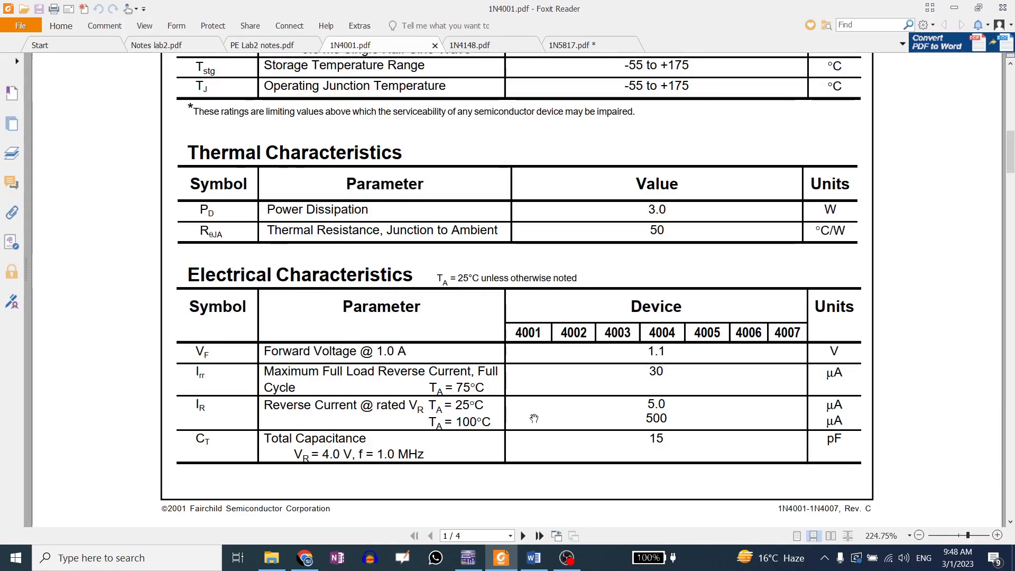
Return to the circuit simulator, close the Grapher View and zoom into the 1N5817 DC sweep schematic
{"action": "left_click", "coordinate": [468, 557]}
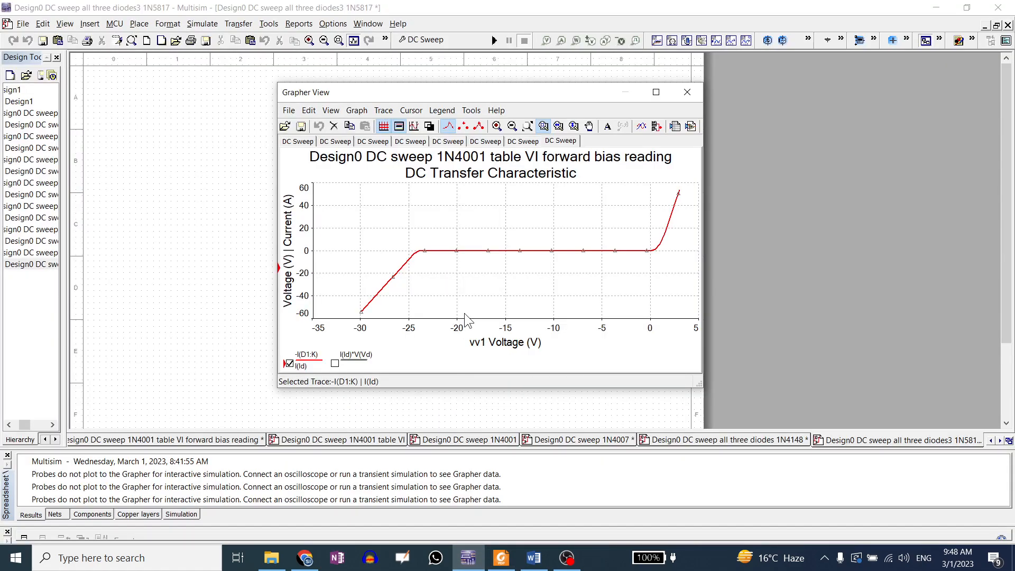
{"action": "left_click", "coordinate": [682, 93]}
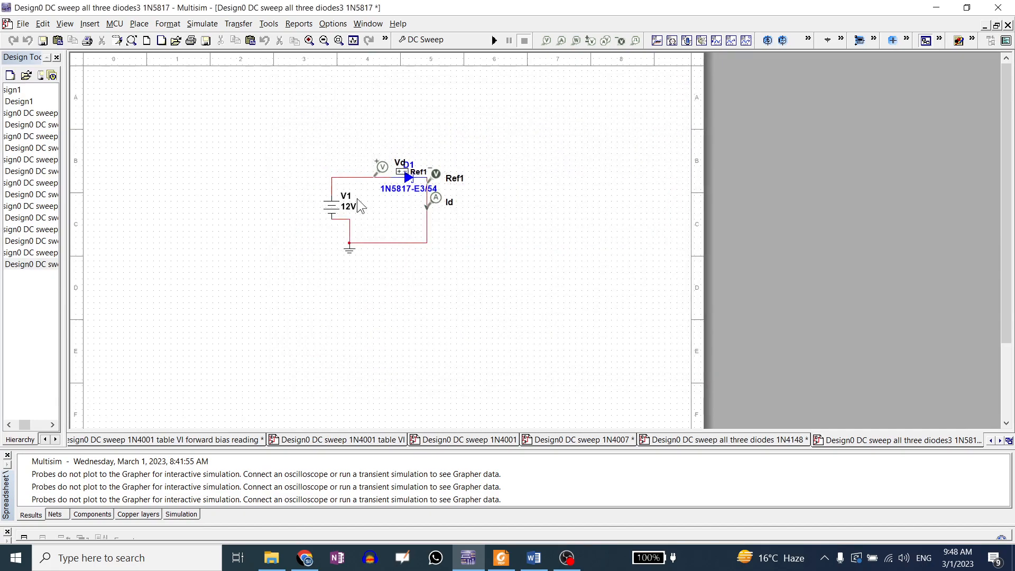
{"action": "scroll", "coordinate": [319, 173], "scroll_direction": "up", "scroll_amount": 3}
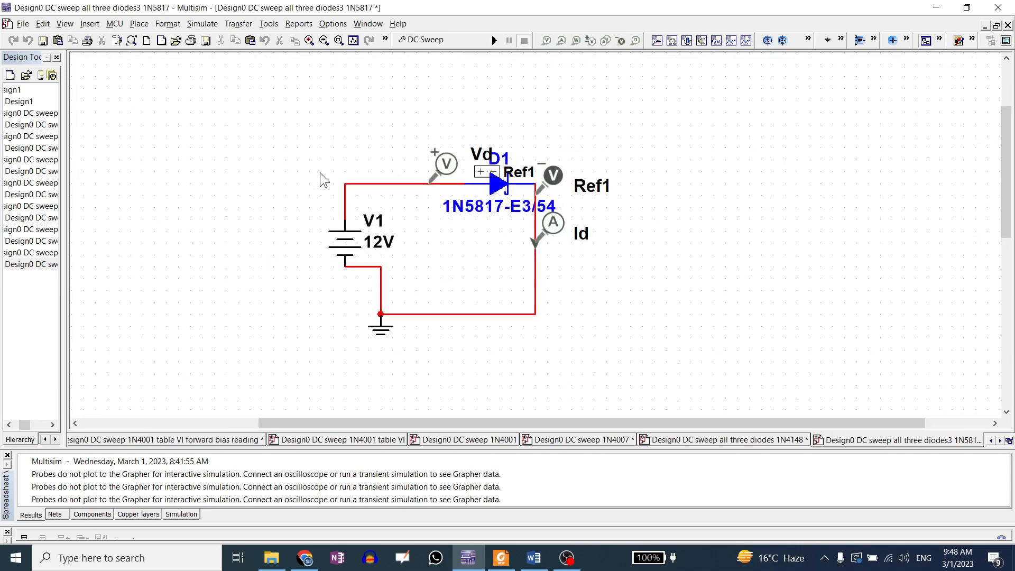
Open the design file Design1 interactive mode 1kohm 1N4001 and maximize its schematic window
{"action": "left_click", "coordinate": [272, 557]}
{"action": "left_click", "coordinate": [245, 414]}
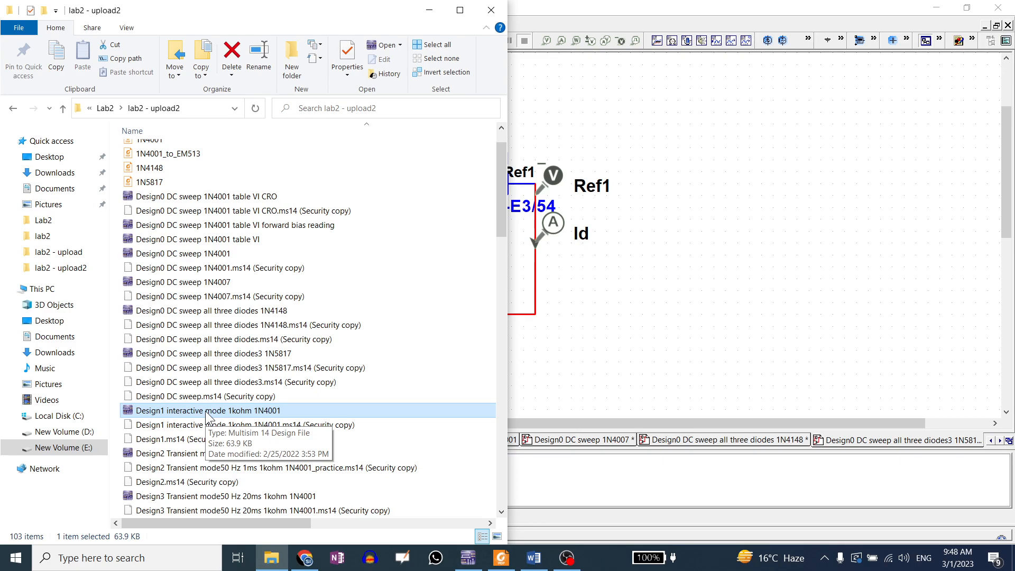
{"action": "double_click", "coordinate": [206, 411]}
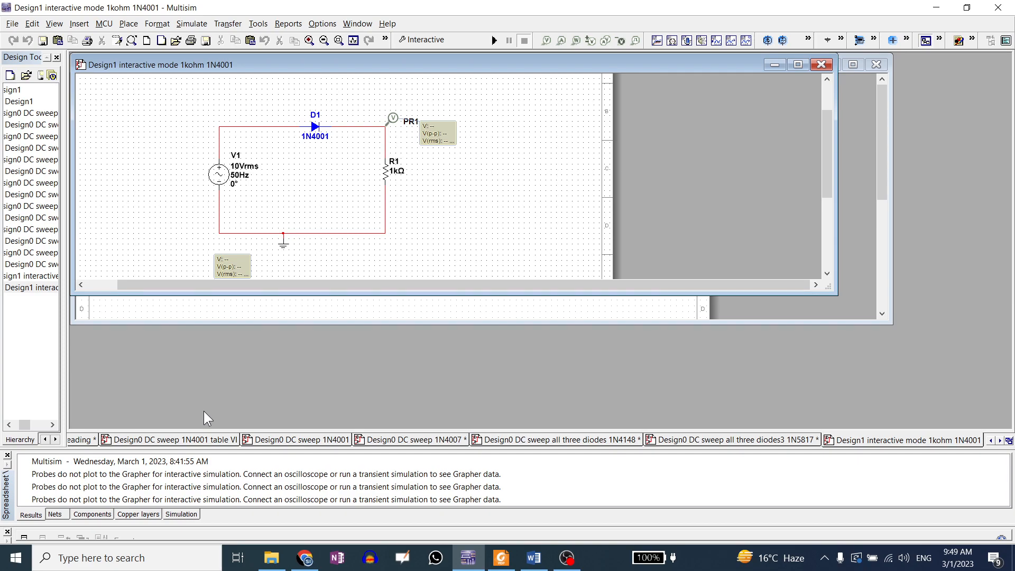
{"action": "left_click", "coordinate": [798, 65]}
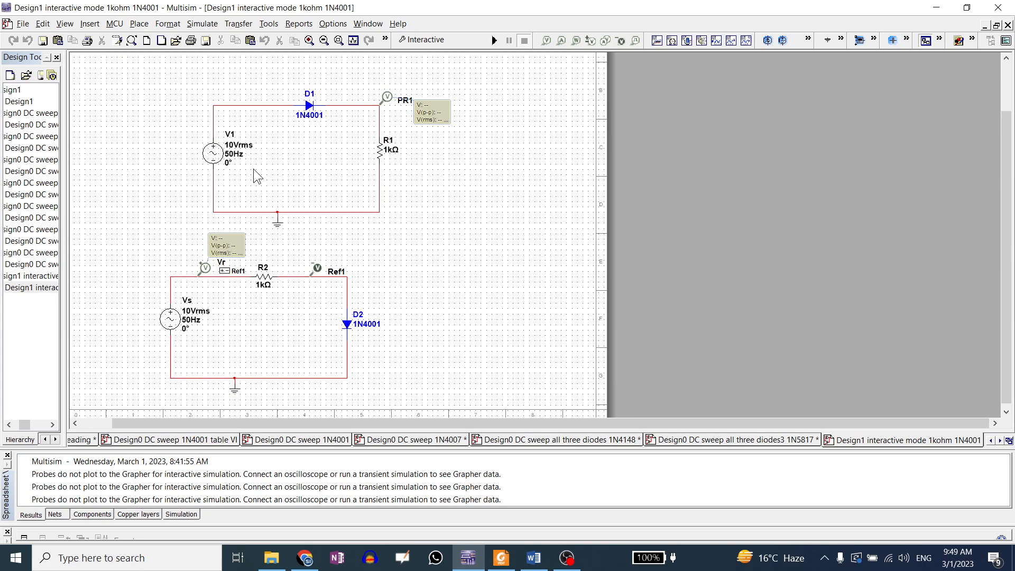
{"action": "left_click", "coordinate": [271, 558]}
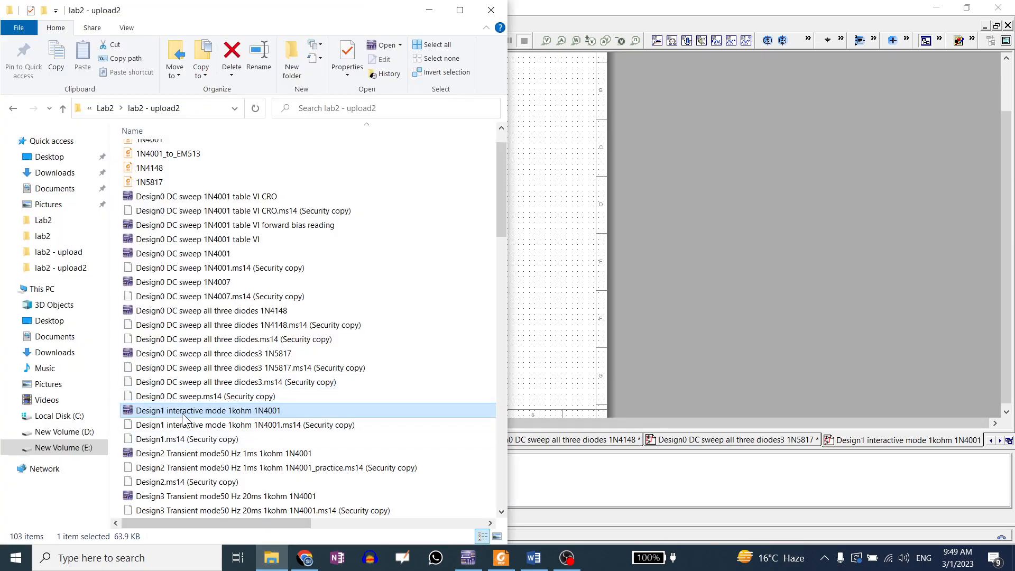
{"action": "left_click", "coordinate": [557, 251]}
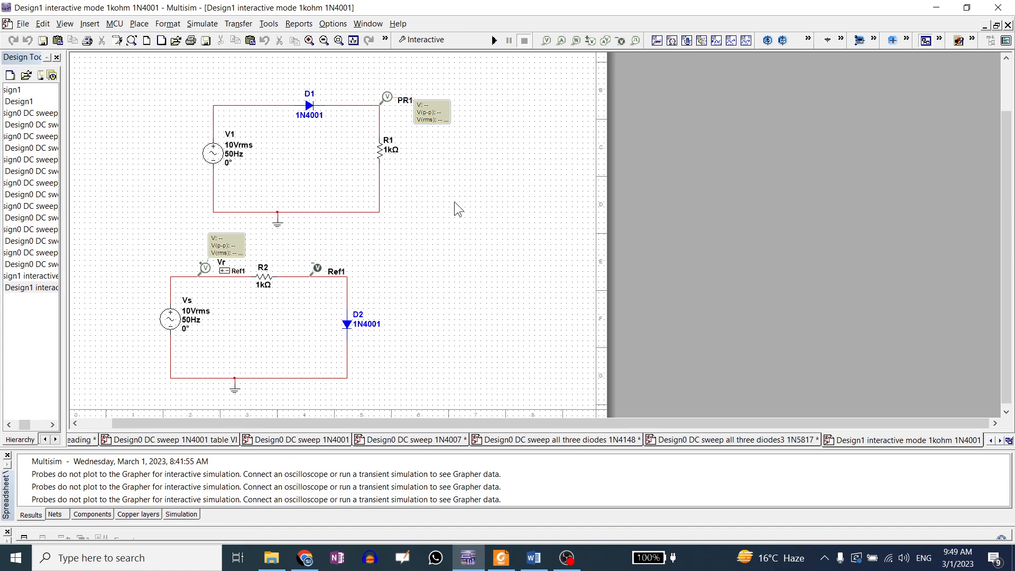